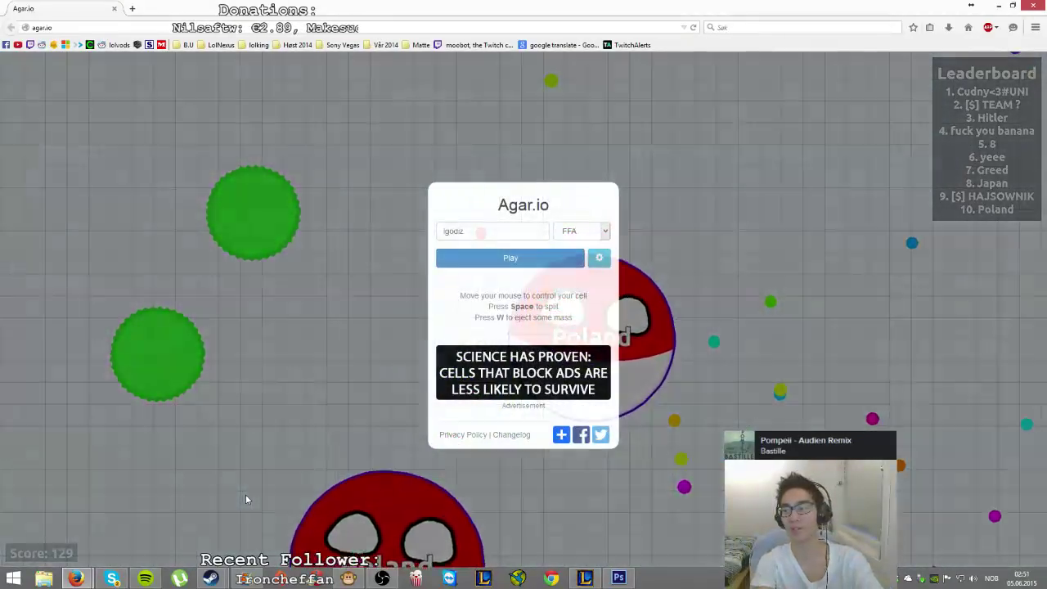
- Start a new FFA game round with the nickname already filled in
left_click(521, 259)
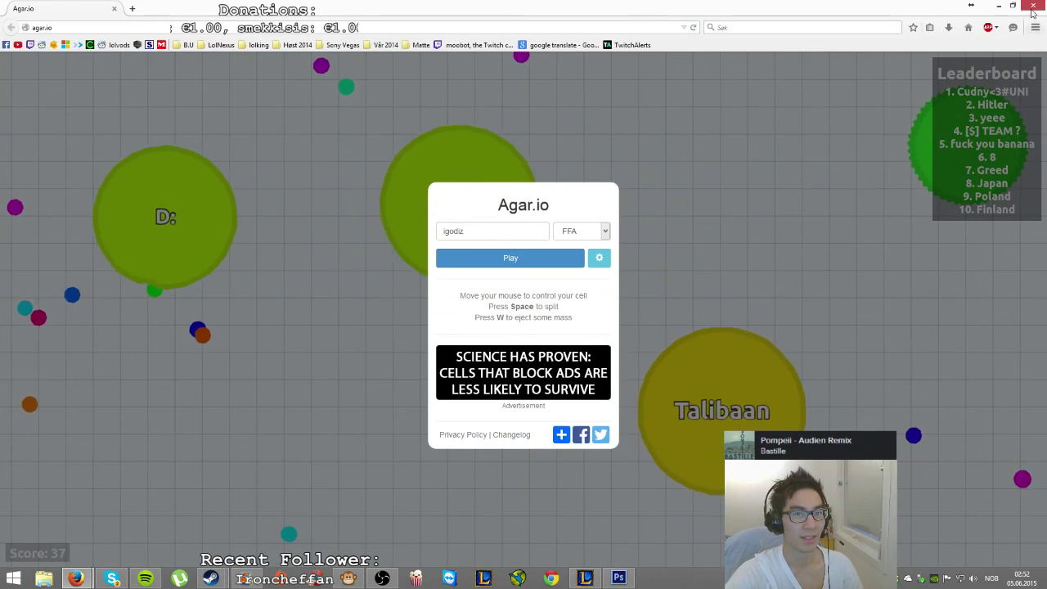
- Switch to Photoshop, create a new blank document and paste the small ghost reference drawing into it
key("alt+Tab")
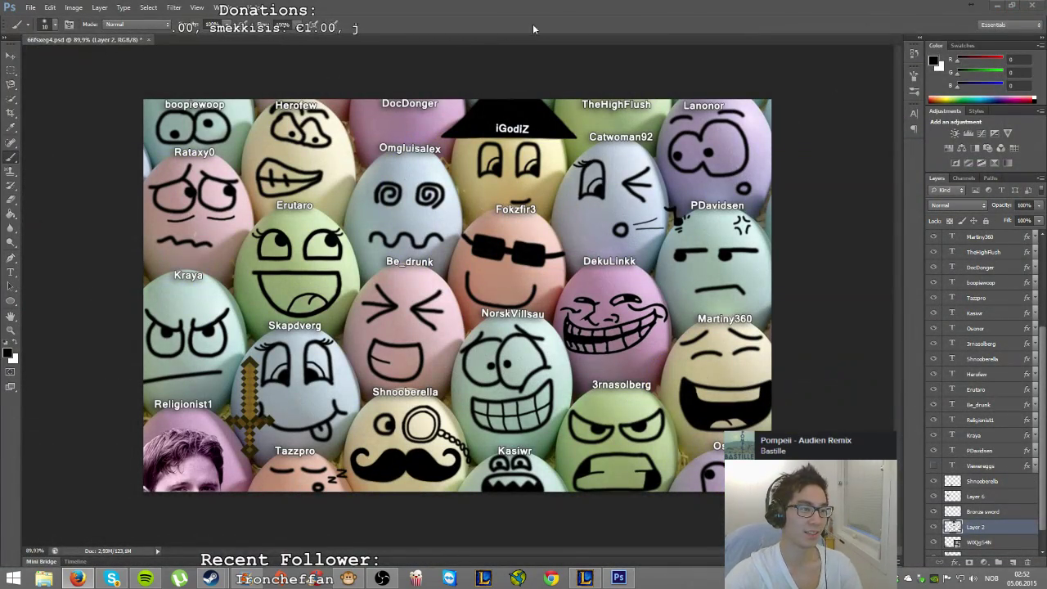
right_click(201, 43)
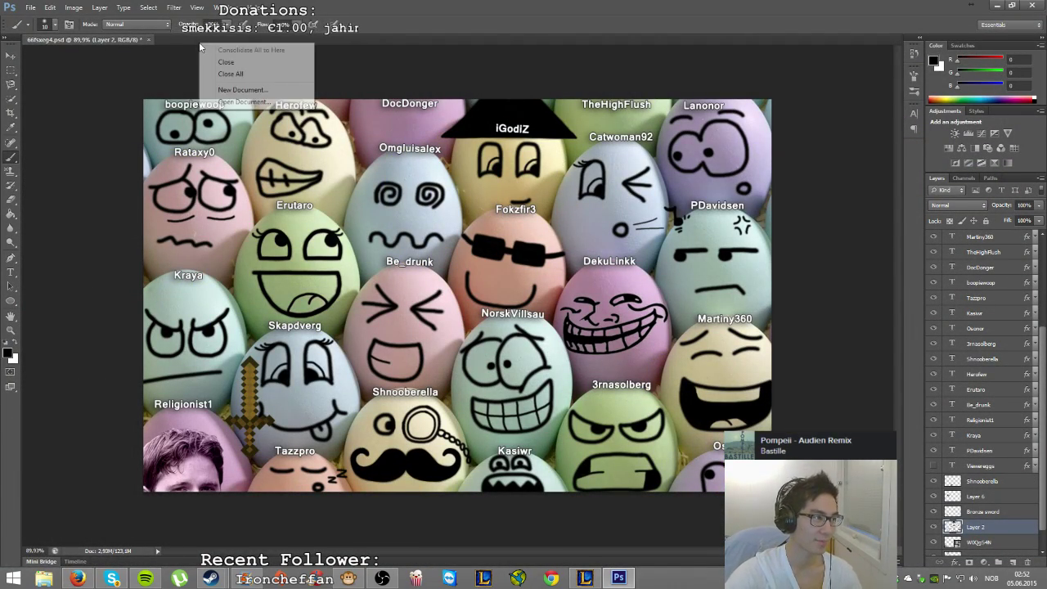
left_click(291, 89)
left_click(633, 152)
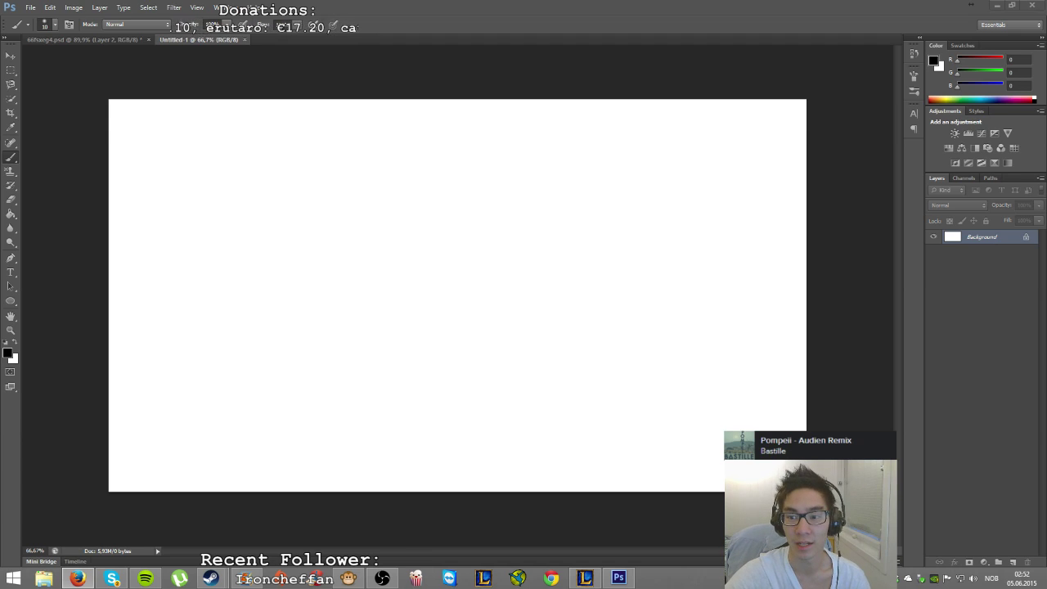
key("ctrl+v")
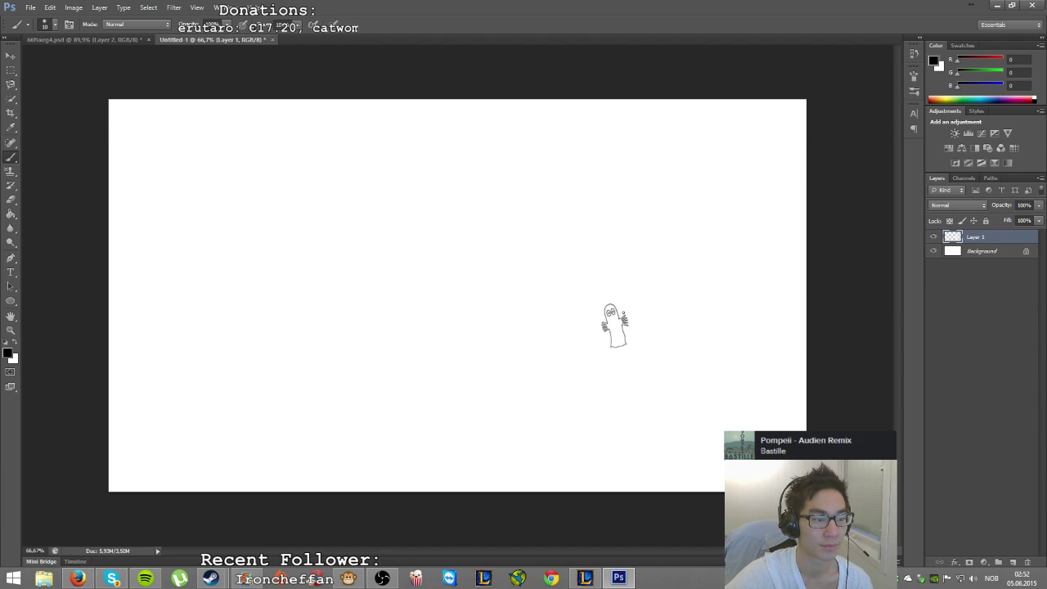
- Brush the larger ghost's bottom edge, right side and lower right-hand fingers in black on the empty canvas left of the reference
scroll(660, 373, "up", 6)
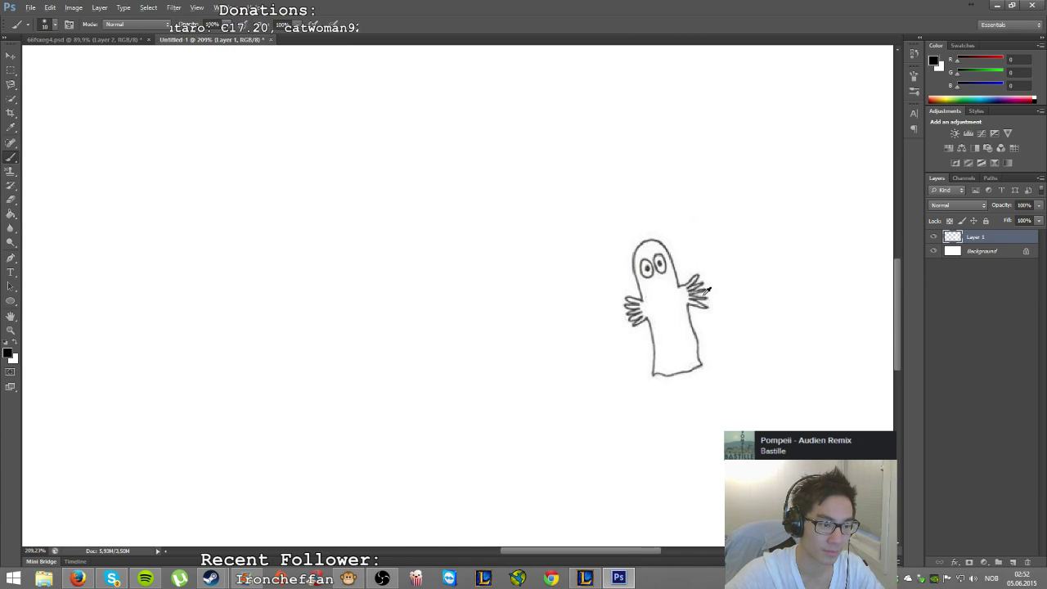
scroll(767, 286, "down", 2)
key("alt")
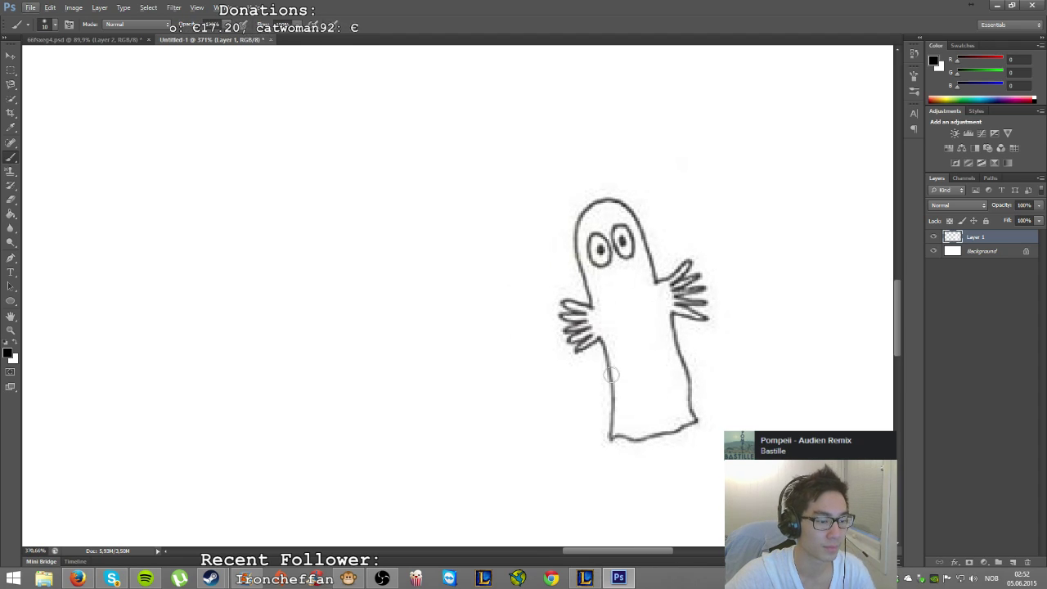
mouse_move(120, 485)
left_mouse_down()
mouse_move(184, 465)
mouse_move(251, 471)
mouse_move(373, 459)
mouse_move(370, 424)
mouse_move(342, 382)
mouse_move(310, 270)
mouse_move(299, 205)
mouse_move(401, 228)
mouse_move(440, 224)
mouse_move(315, 169)
mouse_move(431, 172)
mouse_move(359, 137)
mouse_move(297, 126)
mouse_move(393, 104)
left_mouse_up()
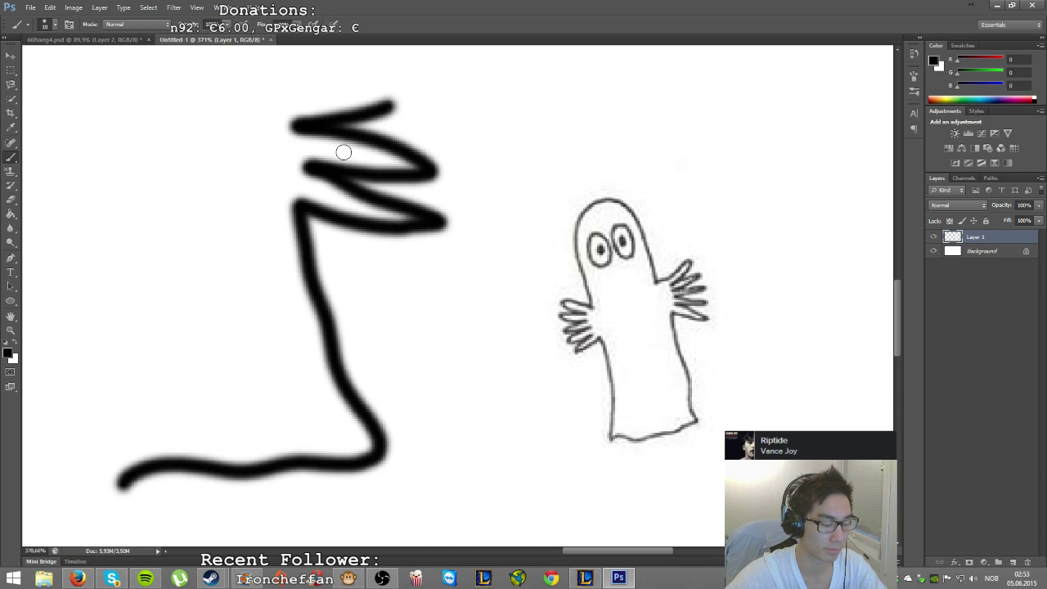
scroll(192, 128, "down", 5)
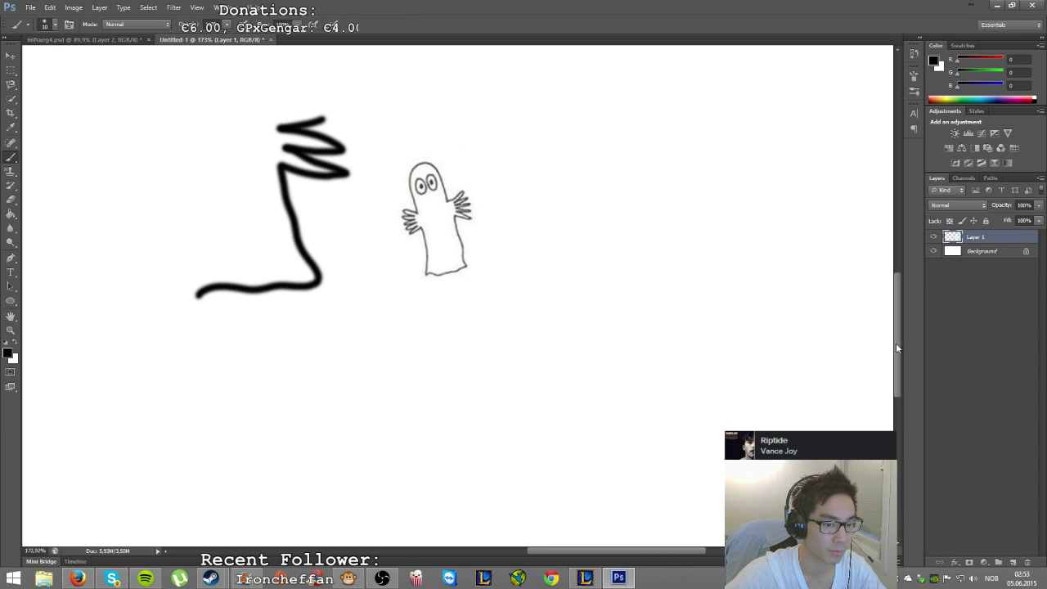
scroll(876, 315, "up", 3)
left_click_drag(630, 555, 573, 553)
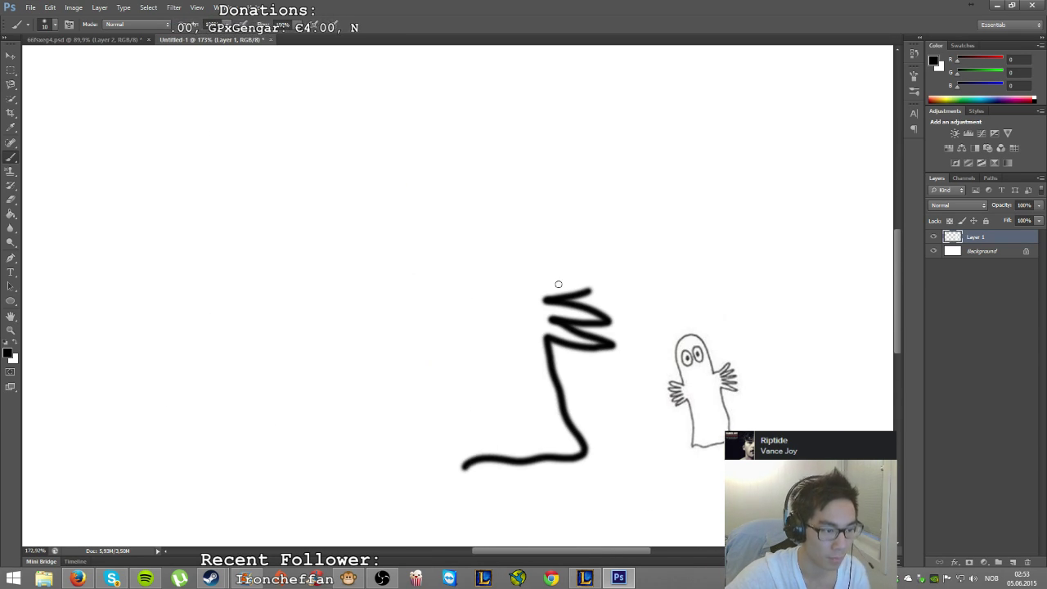
- Complete the large ghost's black outline with spiky fingers on both hands and a rounded head, and add two round eyes with pupils
left_click_drag(595, 287, 533, 285)
key("ctrl+z")
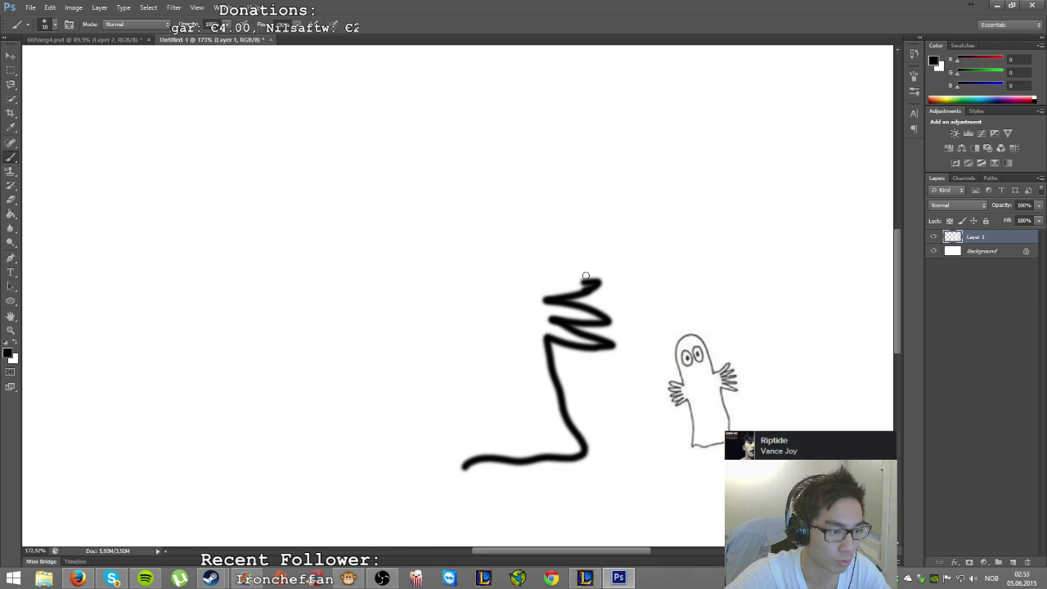
key("ctrl+alt+z")
mouse_move(587, 291)
left_mouse_down()
mouse_move(607, 287)
mouse_move(537, 281)
mouse_move(594, 238)
mouse_move(532, 268)
mouse_move(578, 221)
mouse_move(523, 257)
mouse_move(484, 125)
mouse_move(447, 110)
mouse_move(391, 123)
mouse_move(378, 169)
mouse_move(413, 283)
mouse_move(324, 255)
mouse_move(392, 307)
mouse_move(293, 314)
mouse_move(379, 324)
mouse_move(339, 362)
mouse_move(395, 336)
mouse_move(339, 391)
mouse_move(415, 353)
mouse_move(388, 396)
mouse_move(437, 374)
mouse_move(452, 461)
mouse_move(465, 469)
left_mouse_up()
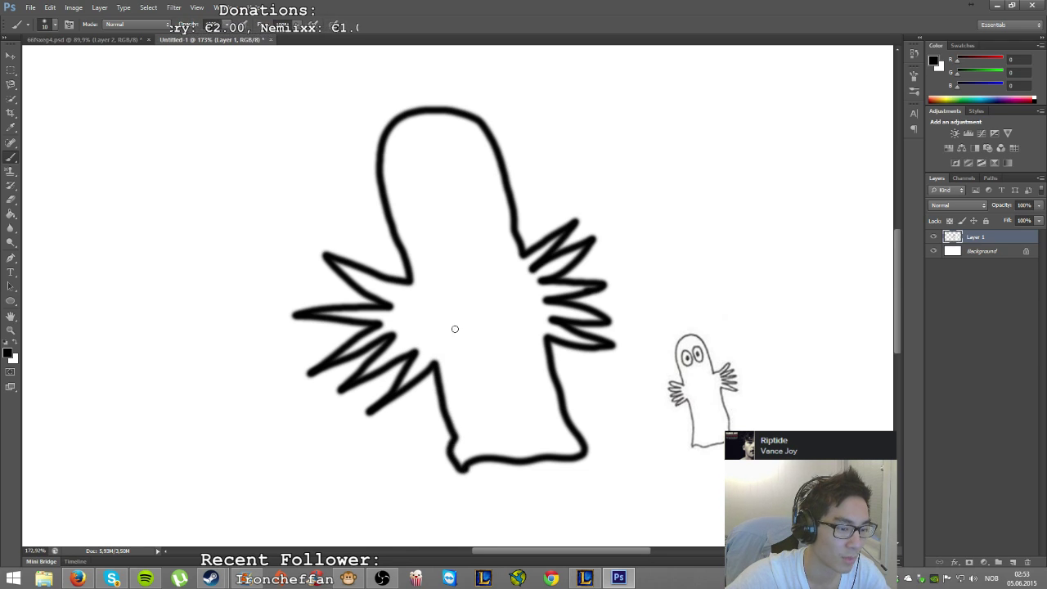
mouse_move(431, 168)
left_mouse_down()
mouse_move(409, 196)
mouse_move(427, 218)
mouse_move(446, 190)
mouse_move(429, 168)
mouse_move(467, 211)
mouse_move(486, 198)
mouse_move(485, 172)
mouse_move(462, 157)
left_mouse_up()
left_click_drag(432, 193, 469, 183)
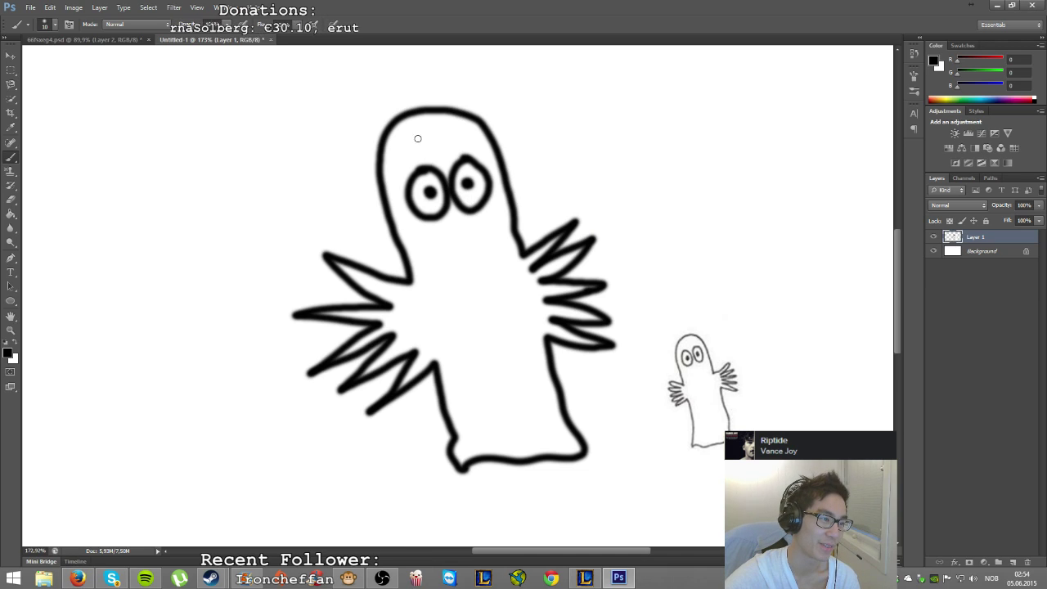
left_click_drag(384, 139, 473, 121)
mouse_move(388, 142)
left_mouse_down()
mouse_move(415, 151)
mouse_move(477, 131)
left_mouse_up()
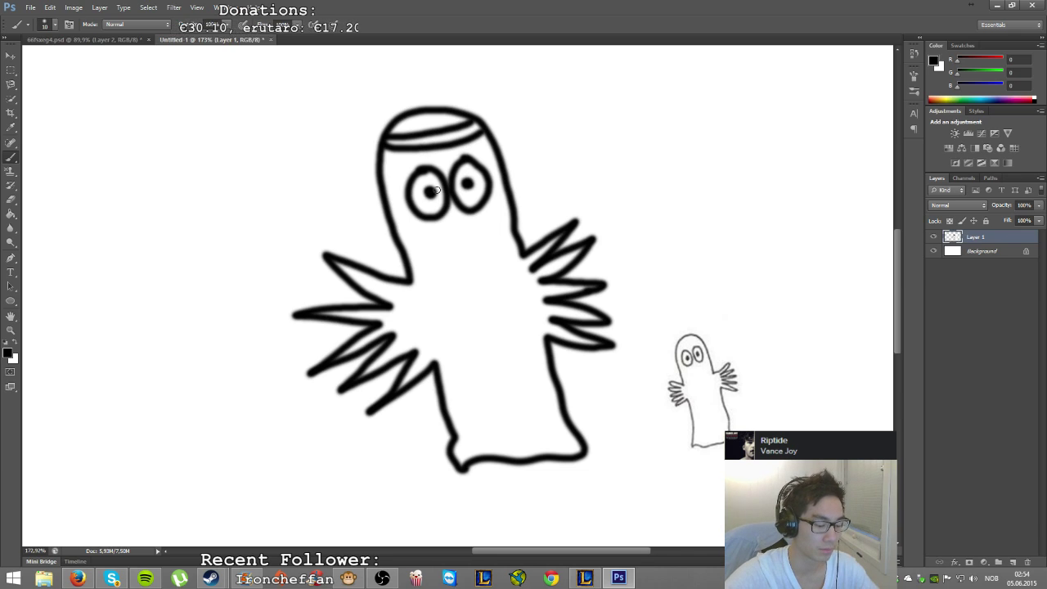
key("ctrl+z")
key("ctrl+z")
key("ctrl+alt+z")
key("ctrl+alt+z")
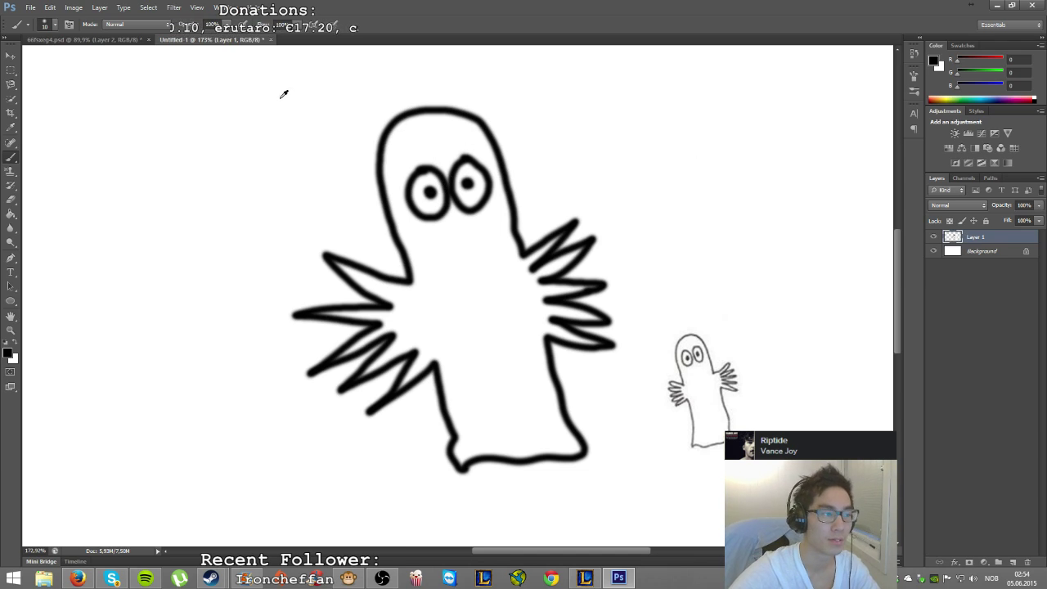
- Pick the Rectangular Marquee tool and close the untitled ghost drawing document
key("ctrl+minus")
key("ctrl+minus")
key("ctrl+minus")
key("ctrl+minus")
key("ctrl+0")
left_click(11, 70)
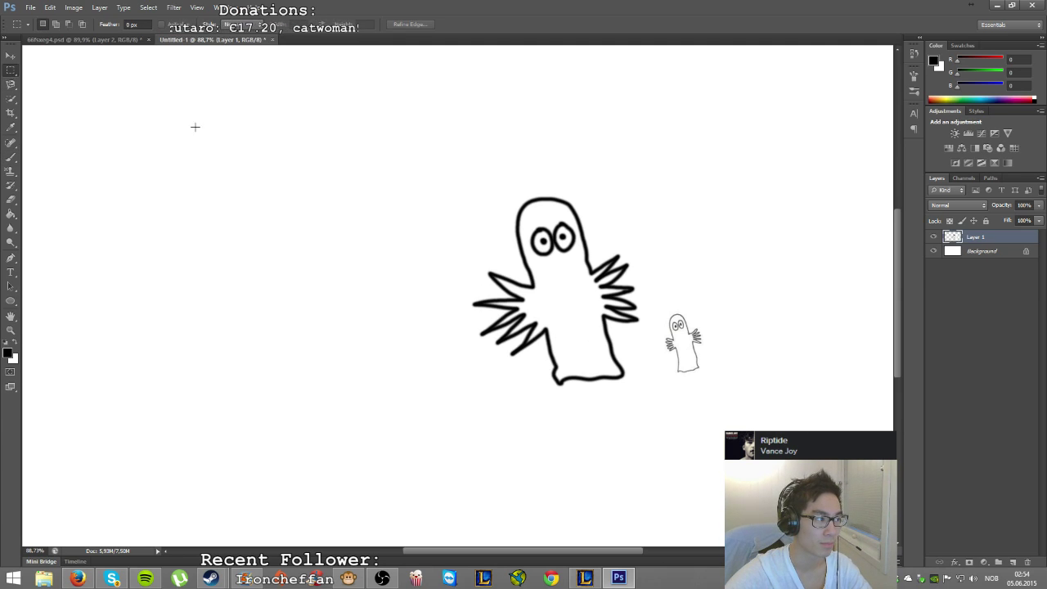
left_click(272, 39)
left_click(512, 215)
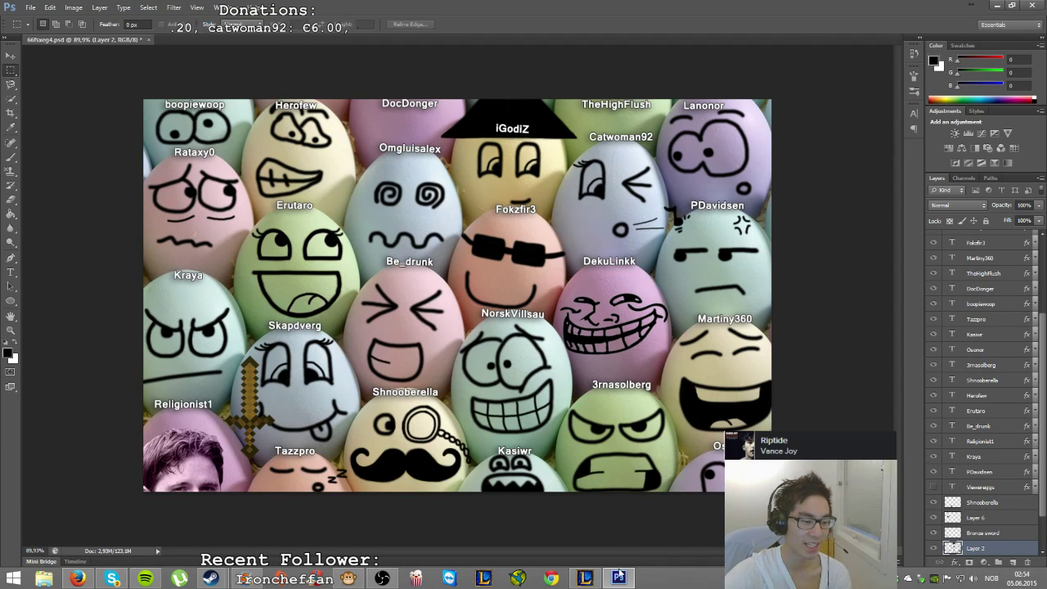
- Switch to Movie Maker and set the first clip's start point at about 02:05
left_click(244, 578)
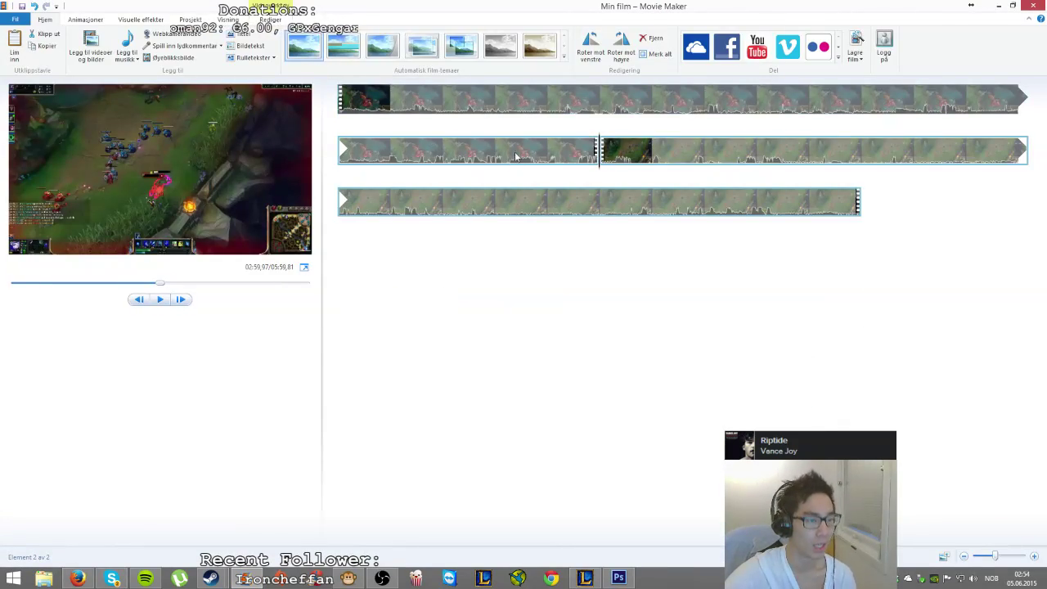
left_click(517, 153)
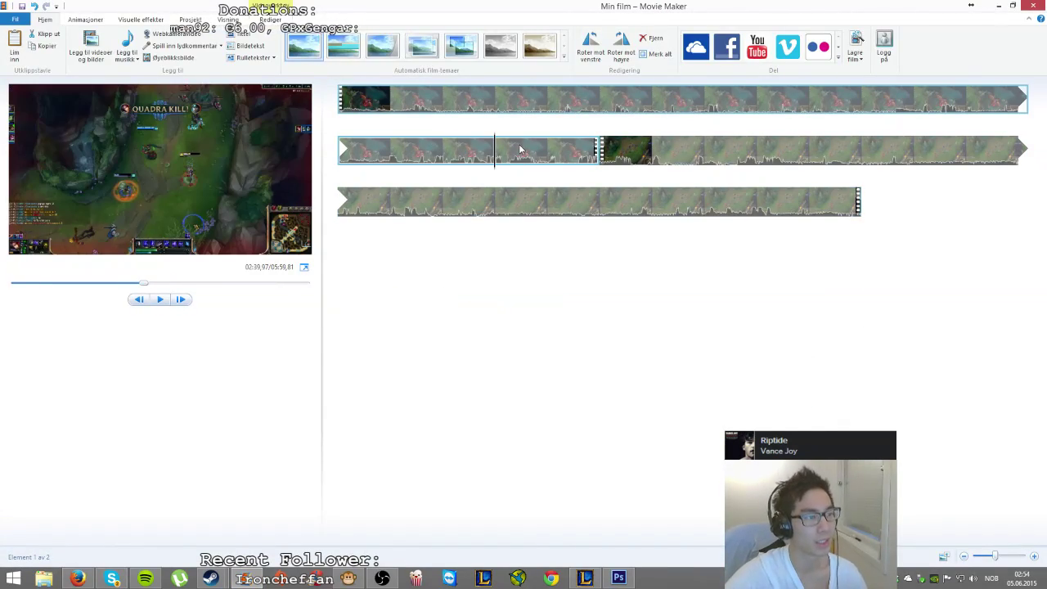
left_click(434, 163)
left_click_drag(433, 166, 1003, 101)
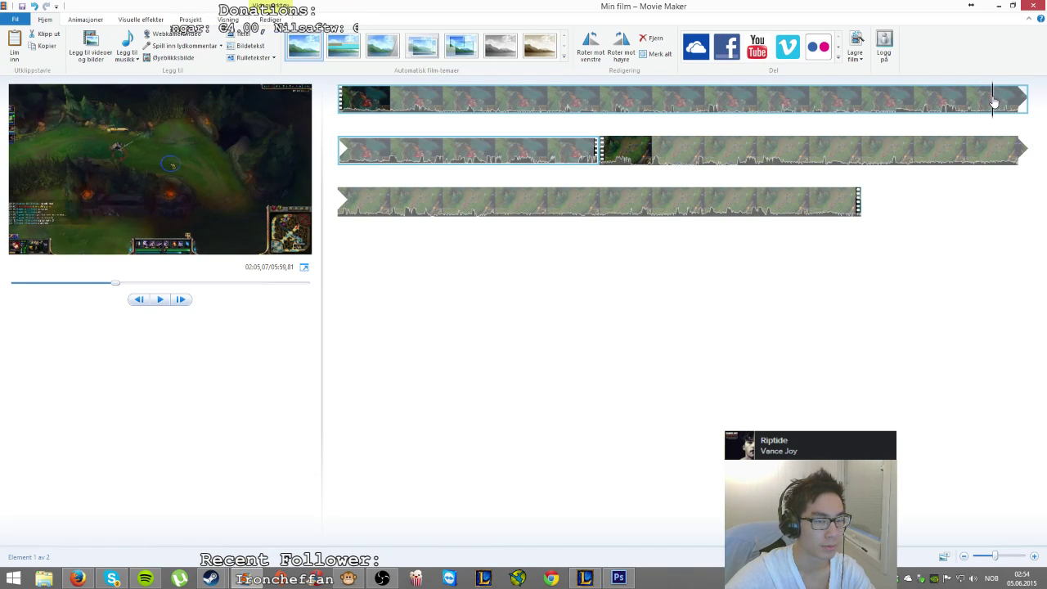
key("i")
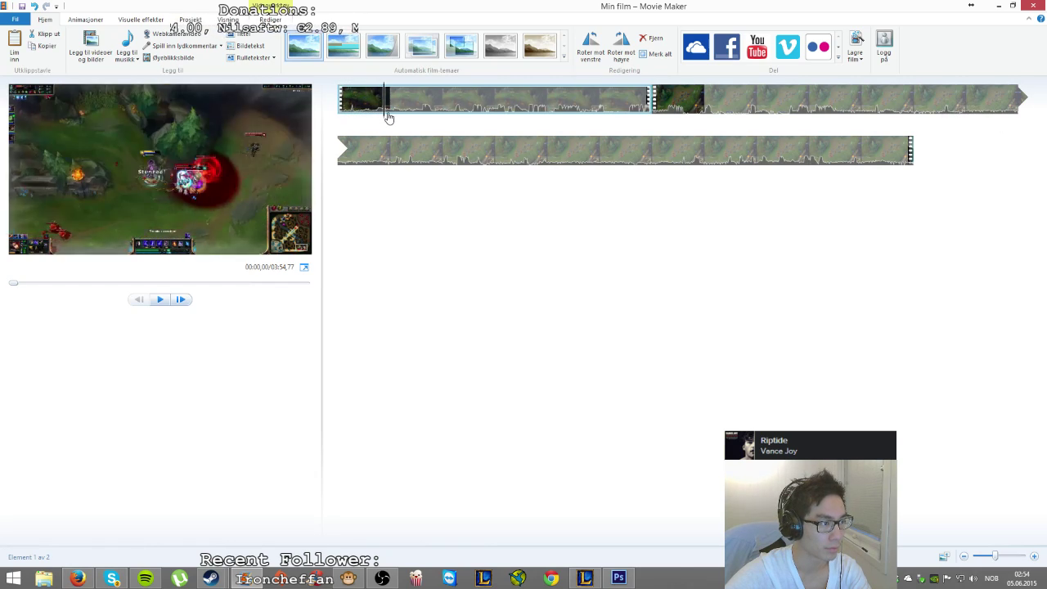
- Set the first clip's end point at about 00:37
left_click(460, 120)
left_click_drag(462, 121, 553, 133)
key("o")
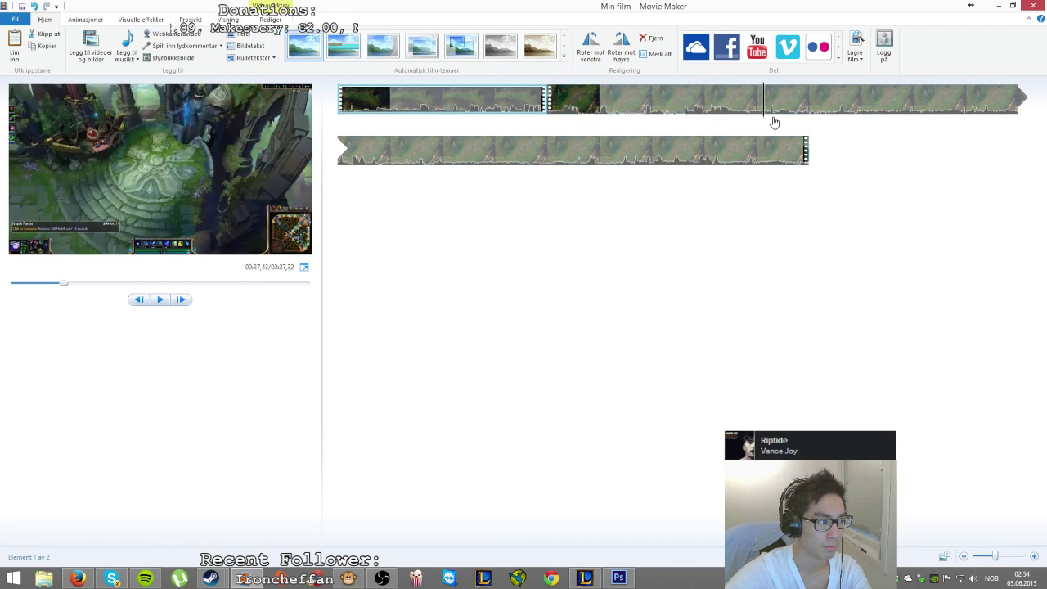
- Scrub through the second clip to the lane fight just past 03:01 and trim away everything before it
left_click(357, 159)
left_click_drag(357, 159, 500, 161)
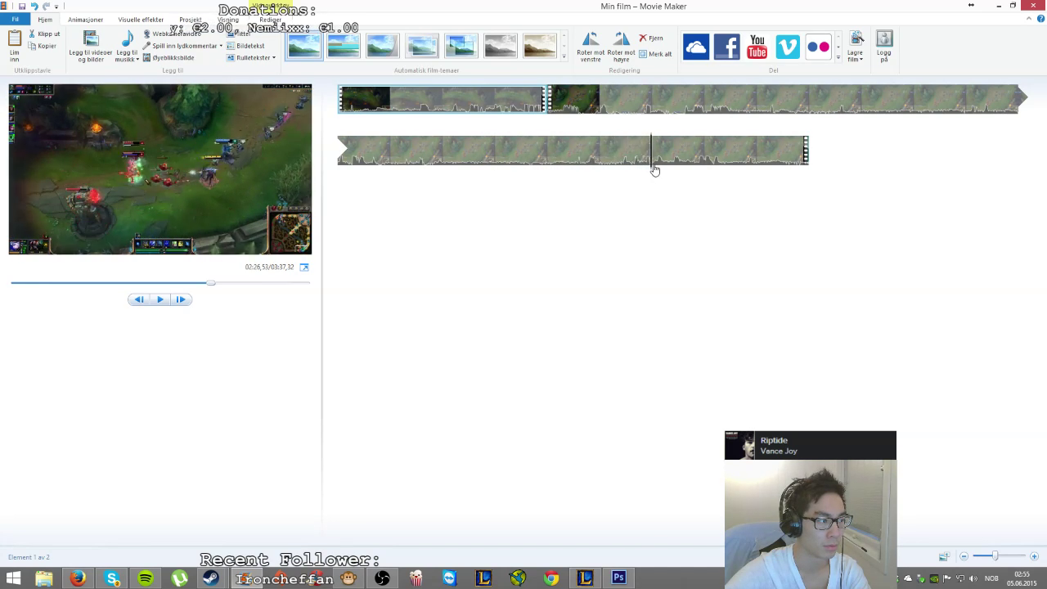
left_click(622, 169)
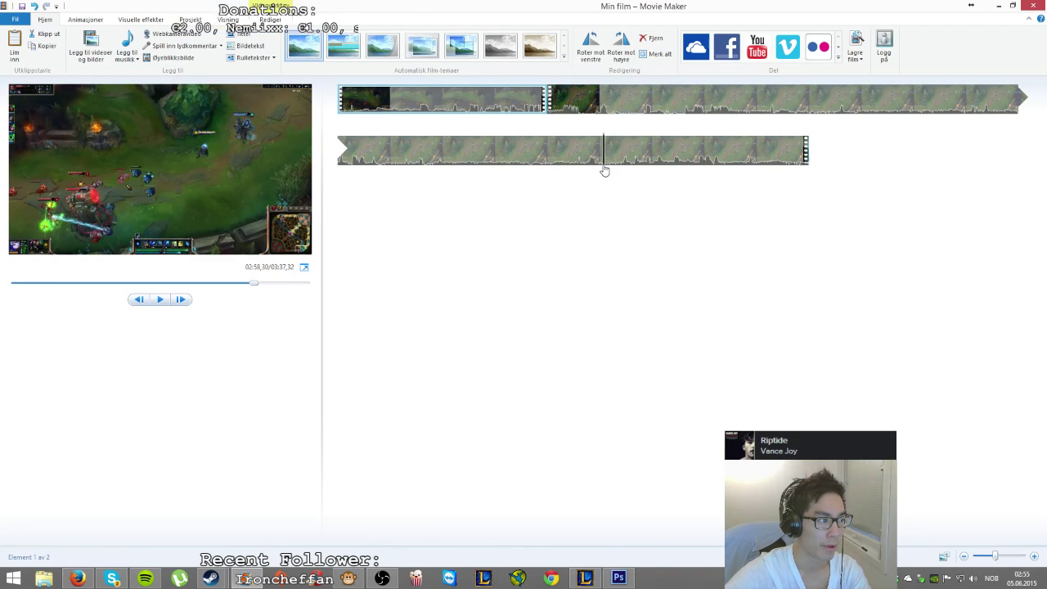
left_click(603, 171)
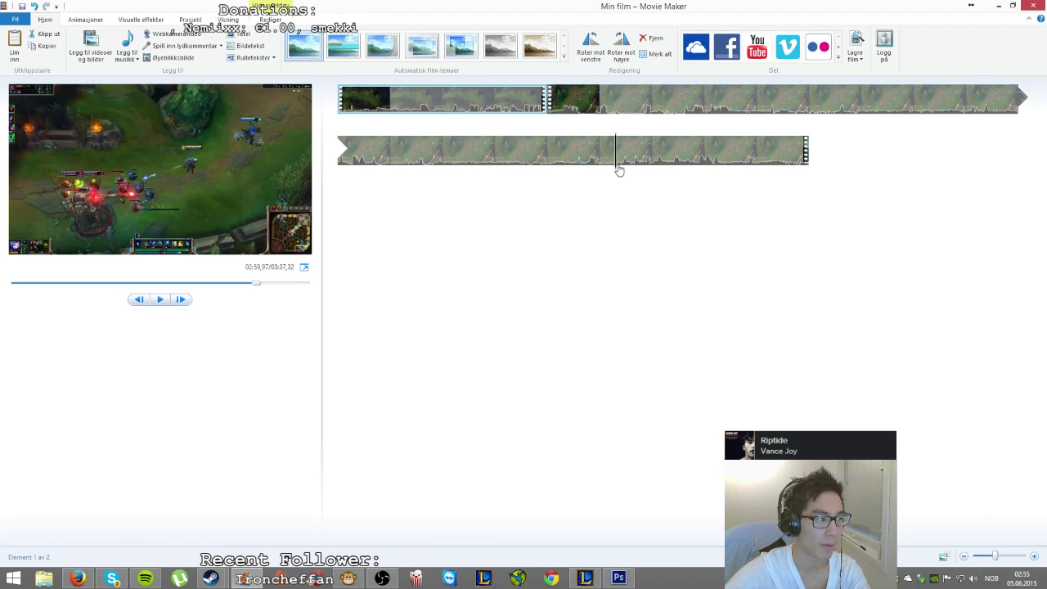
left_click(619, 168)
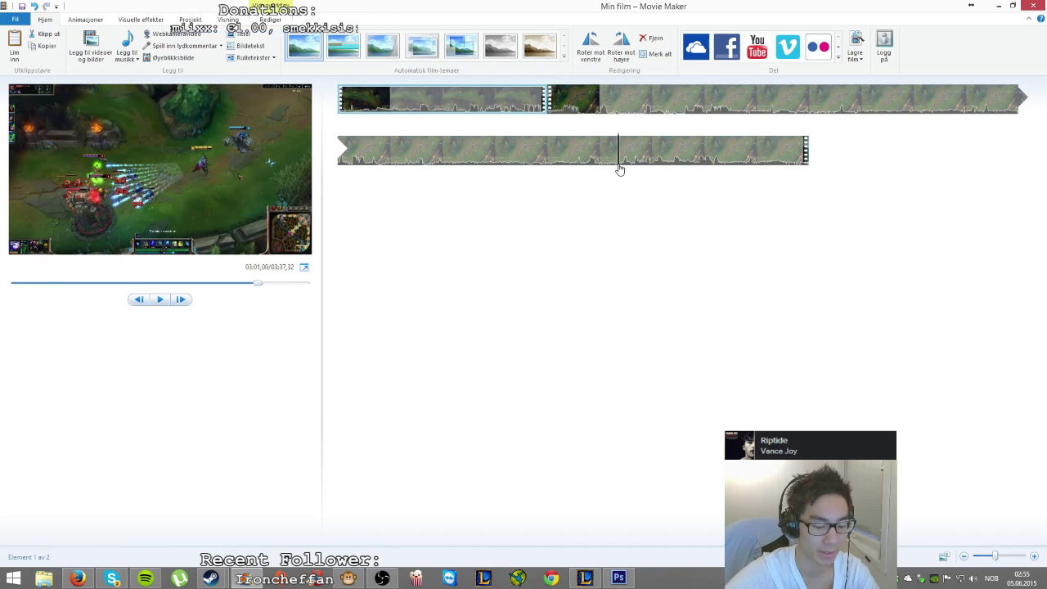
mouse_move(620, 169)
left_mouse_down()
mouse_move(640, 172)
mouse_move(630, 172)
left_mouse_up()
left_click(634, 174)
key("ctrl+z")
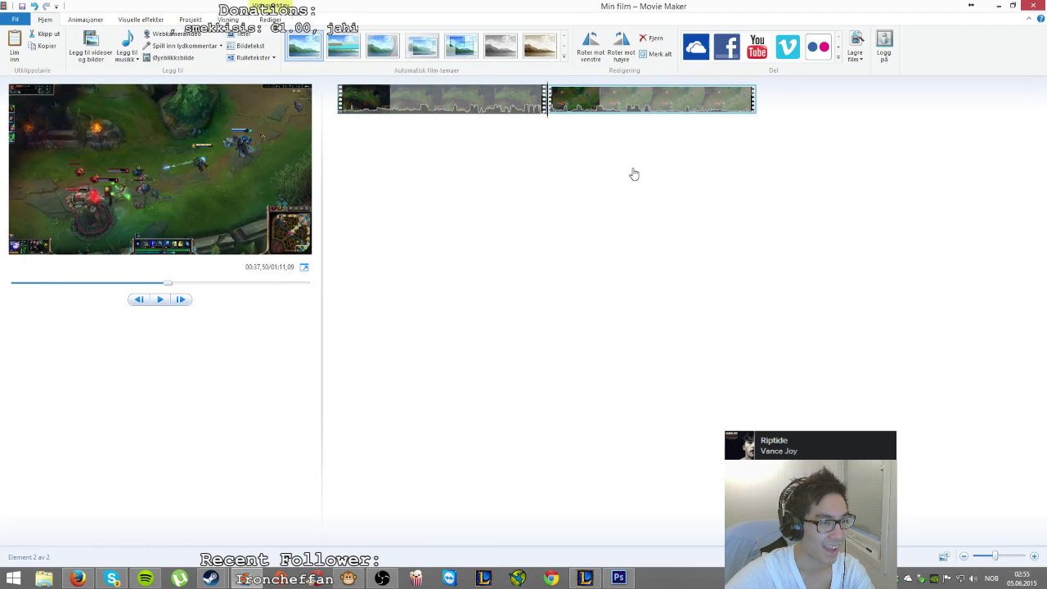
- Set the second clip's end point at about 00:54 and delete that clip from the timeline
left_click(560, 119)
left_click_drag(562, 122, 649, 123)
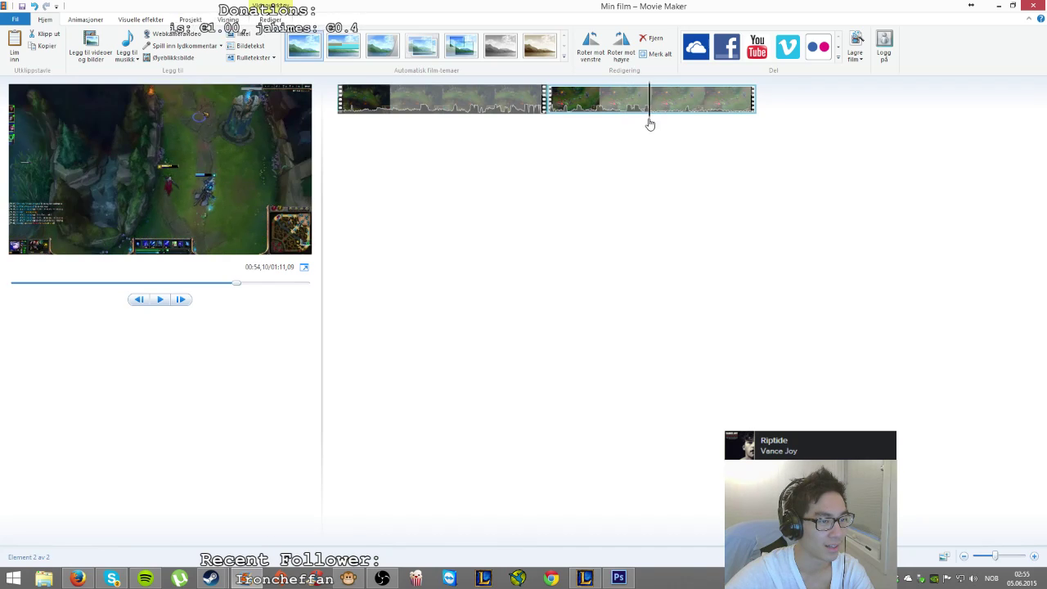
key("o")
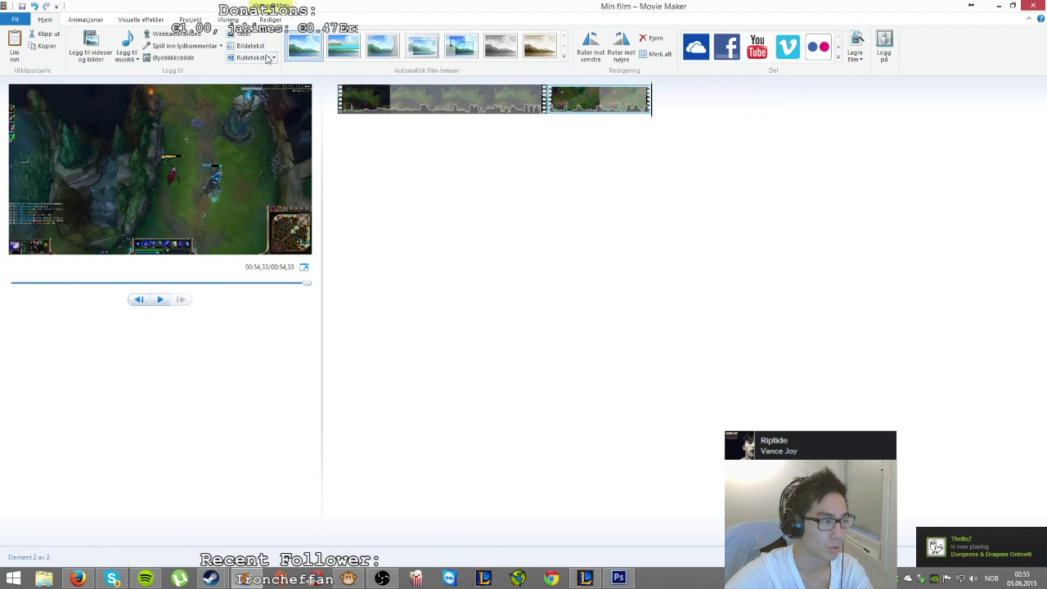
key("Delete")
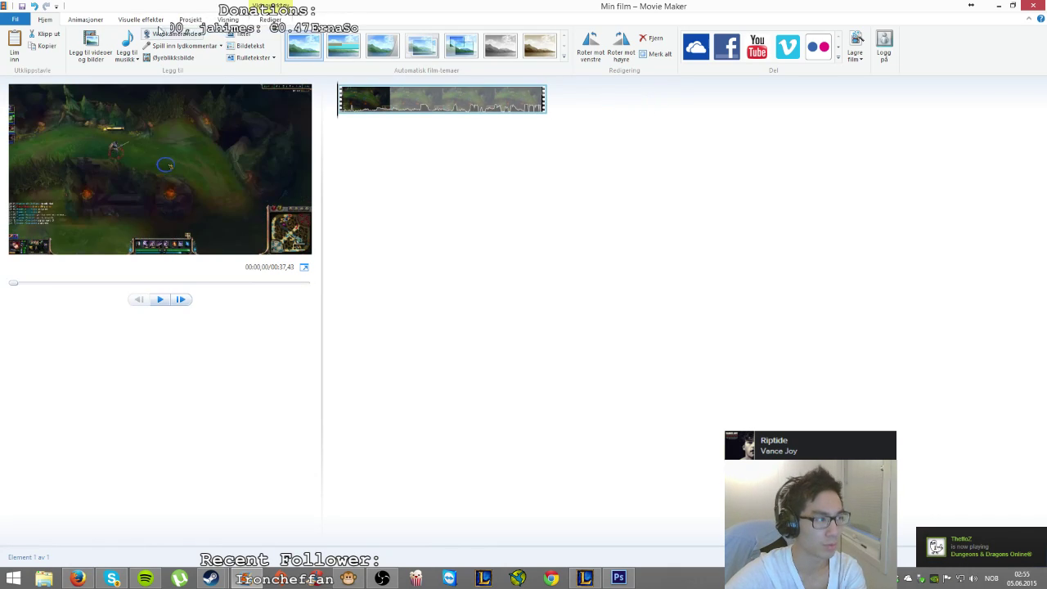
- Save the film to the desktop as the MPEG-4/H.264 video "Min film" using the recently used custom setting
left_click(14, 19)
mouse_move(49, 159)
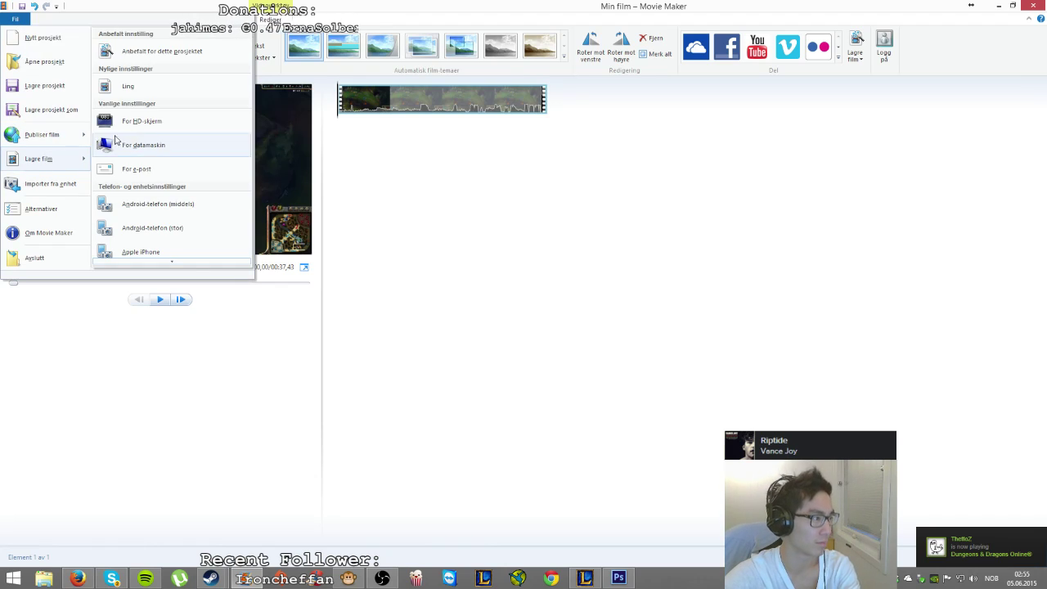
left_click(141, 88)
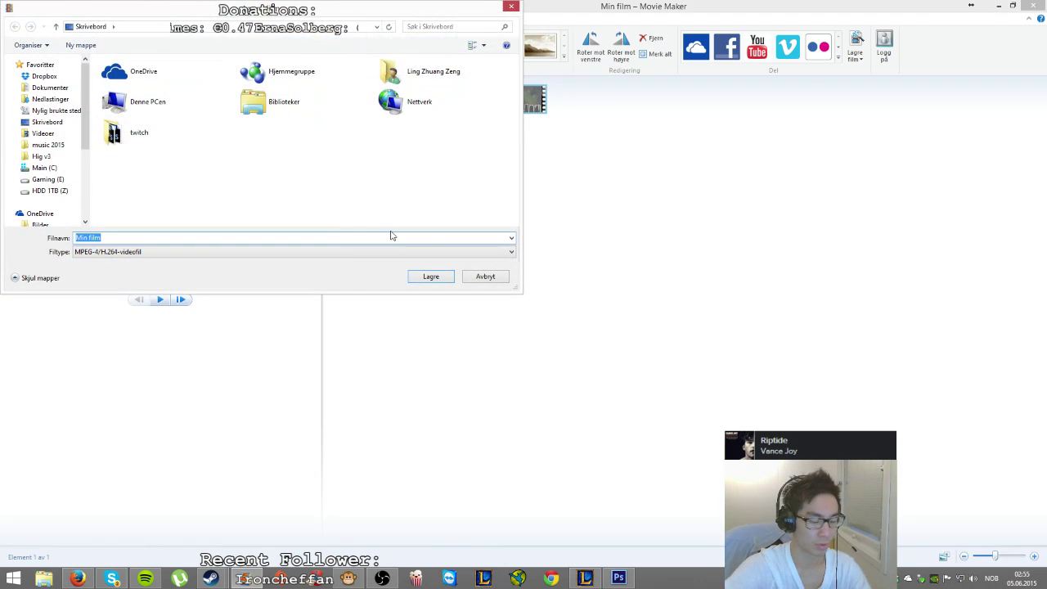
key("Return")
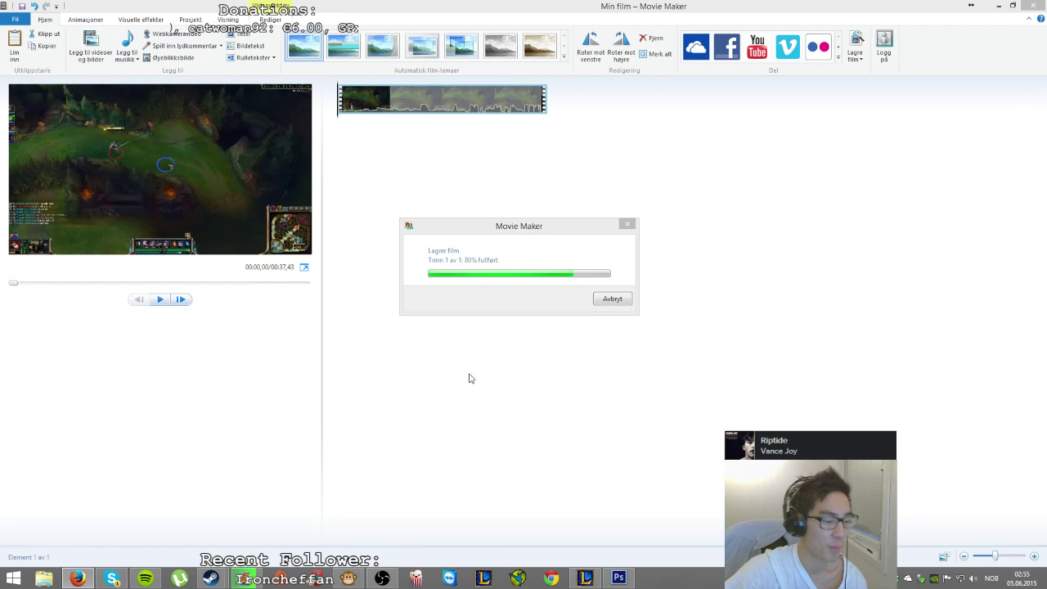
- Switch to Photoshop and create another new blank document with the preset settings
left_click(618, 579)
right_click(179, 41)
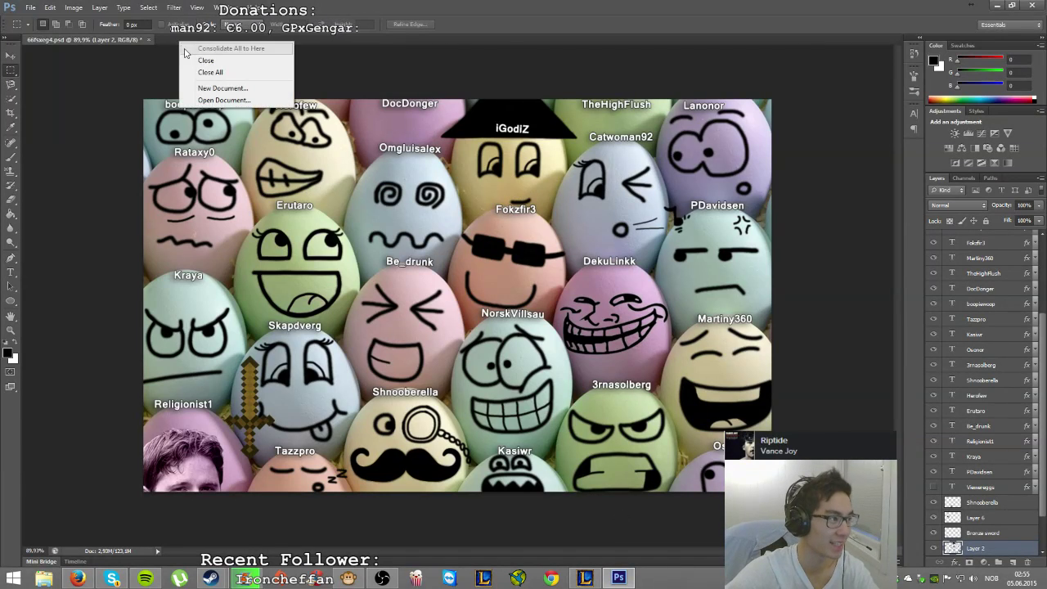
left_click(210, 89)
key("Return")
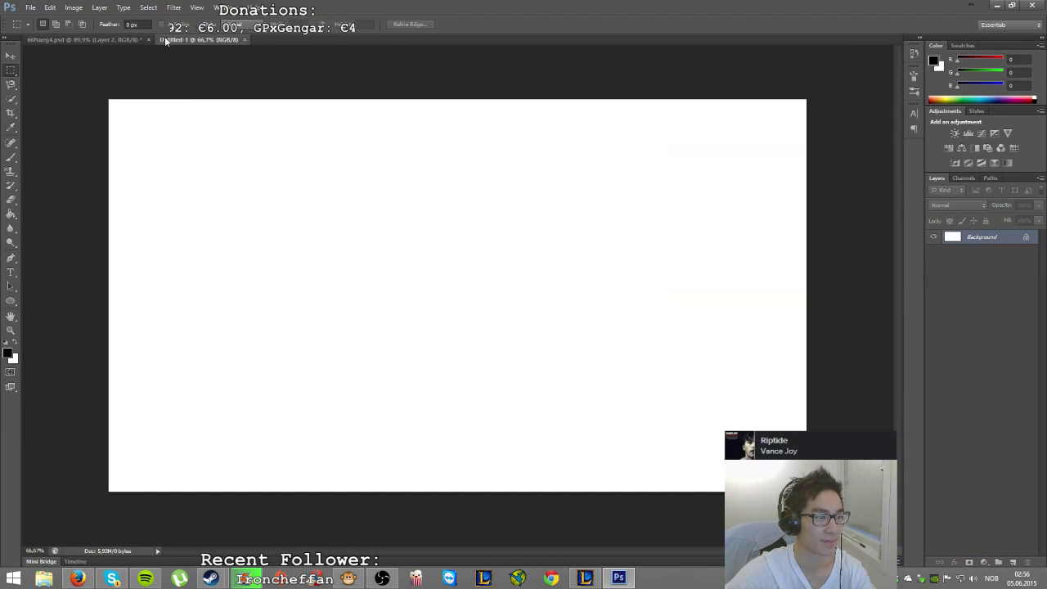
- Brush a closed black ghost body outline with a rounded, tilted head and a wavy base on the blank canvas
key("m")
scroll(458, 319, "up", 4)
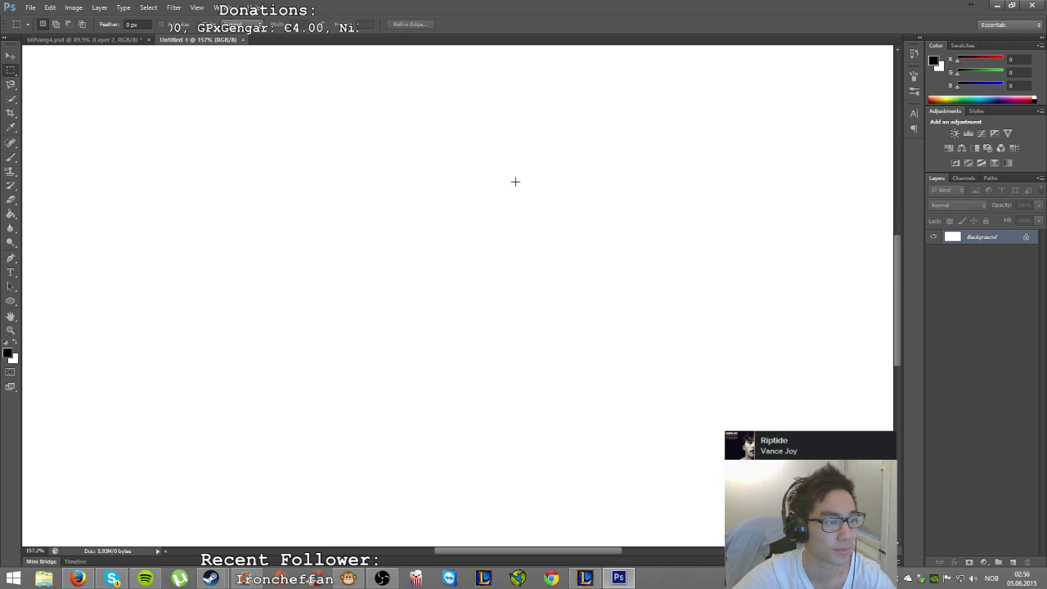
left_click(11, 158)
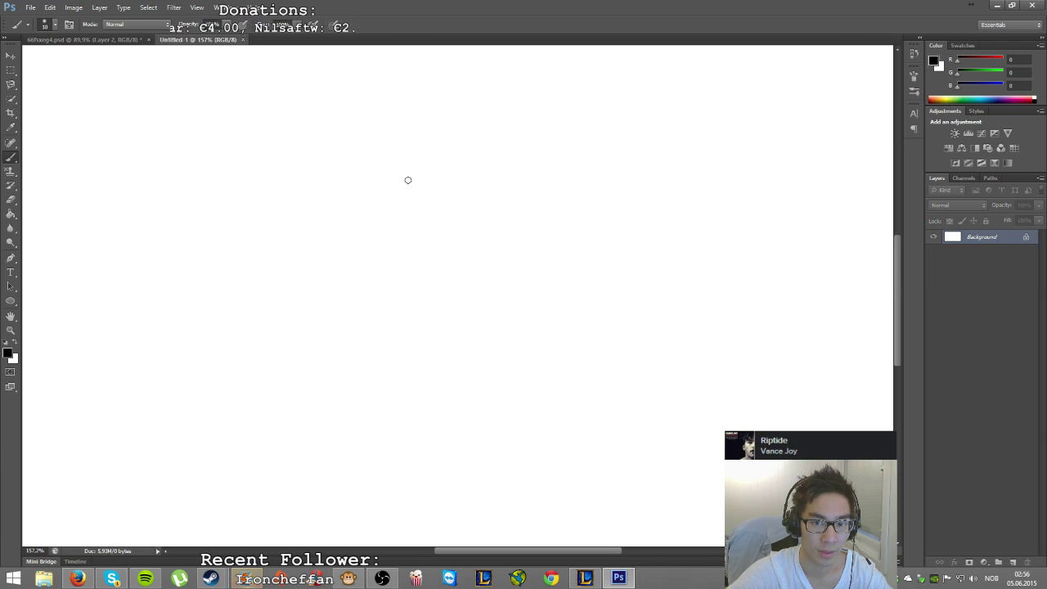
mouse_move(454, 119)
left_mouse_down()
mouse_move(389, 124)
mouse_move(373, 143)
mouse_move(369, 174)
mouse_move(413, 265)
mouse_move(421, 321)
mouse_move(384, 463)
mouse_move(541, 471)
mouse_move(537, 252)
mouse_move(471, 136)
left_mouse_up()
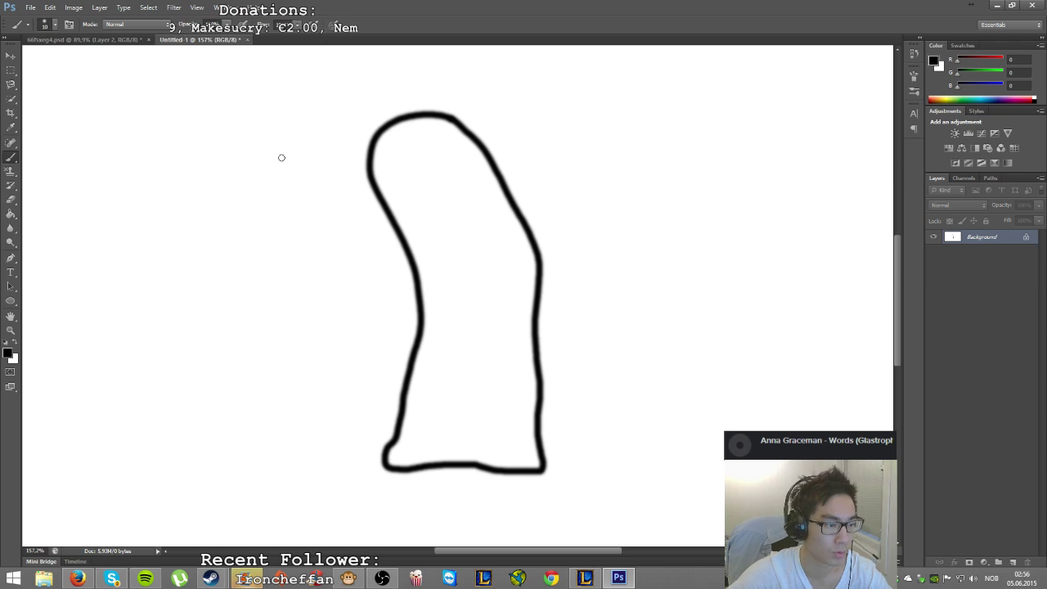
- Erase a gap at arm height on both sides of the ghost's body outline
left_click(13, 201)
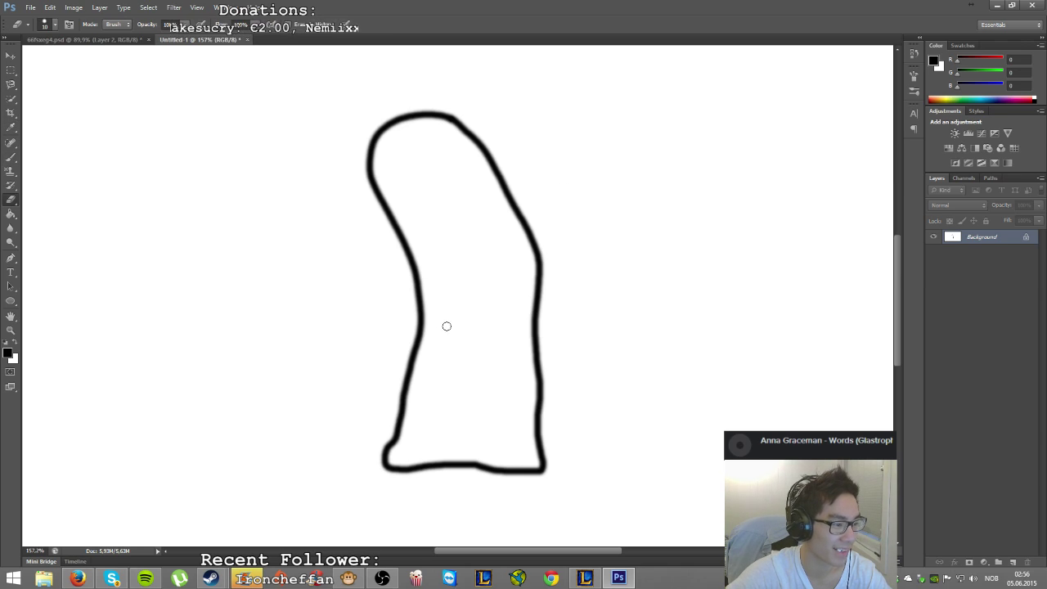
mouse_move(437, 282)
left_mouse_down()
mouse_move(402, 303)
mouse_move(423, 311)
left_mouse_up()
left_click_drag(539, 263, 505, 274)
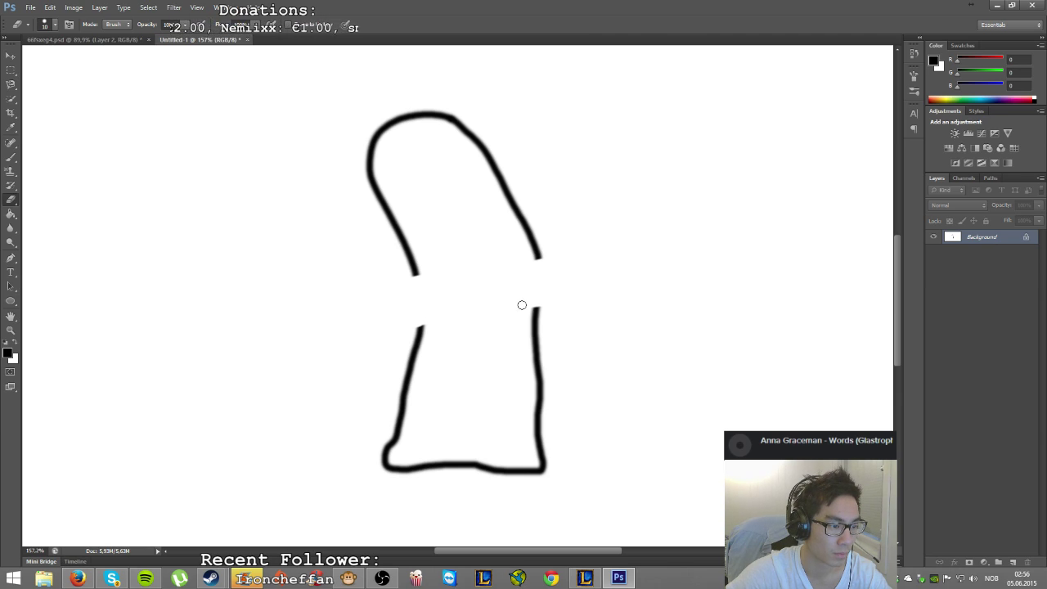
- Brush a four-fingered hand at each gap in the body and a round eye outline on the head
left_click(11, 157)
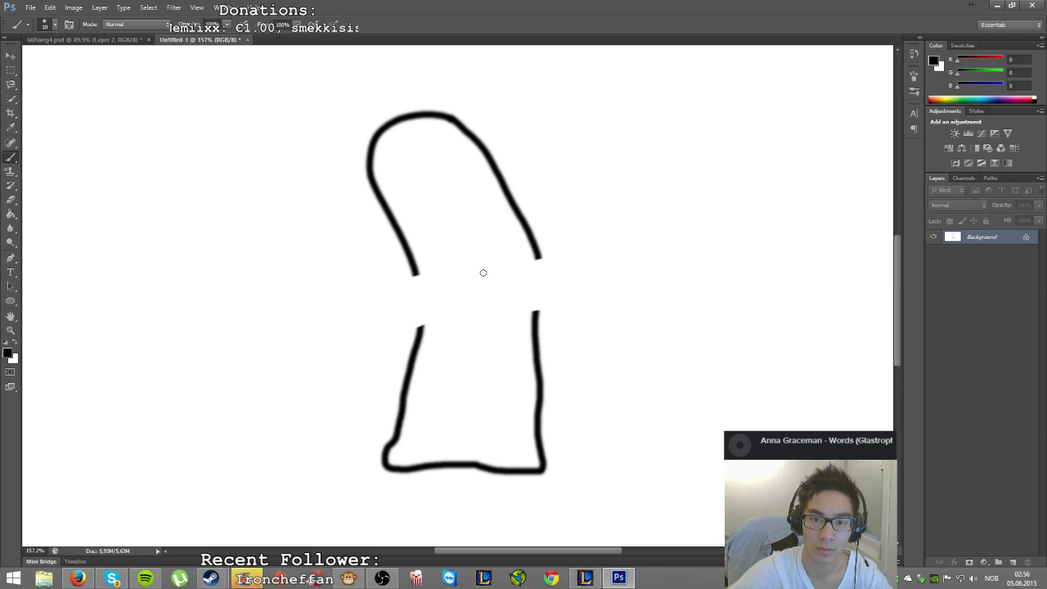
mouse_move(403, 278)
left_mouse_down()
mouse_move(340, 241)
mouse_move(345, 259)
mouse_move(386, 289)
mouse_move(364, 290)
mouse_move(323, 267)
mouse_move(303, 278)
mouse_move(377, 307)
mouse_move(330, 313)
mouse_move(312, 330)
mouse_move(386, 320)
mouse_move(346, 347)
mouse_move(342, 371)
mouse_move(418, 328)
left_mouse_up()
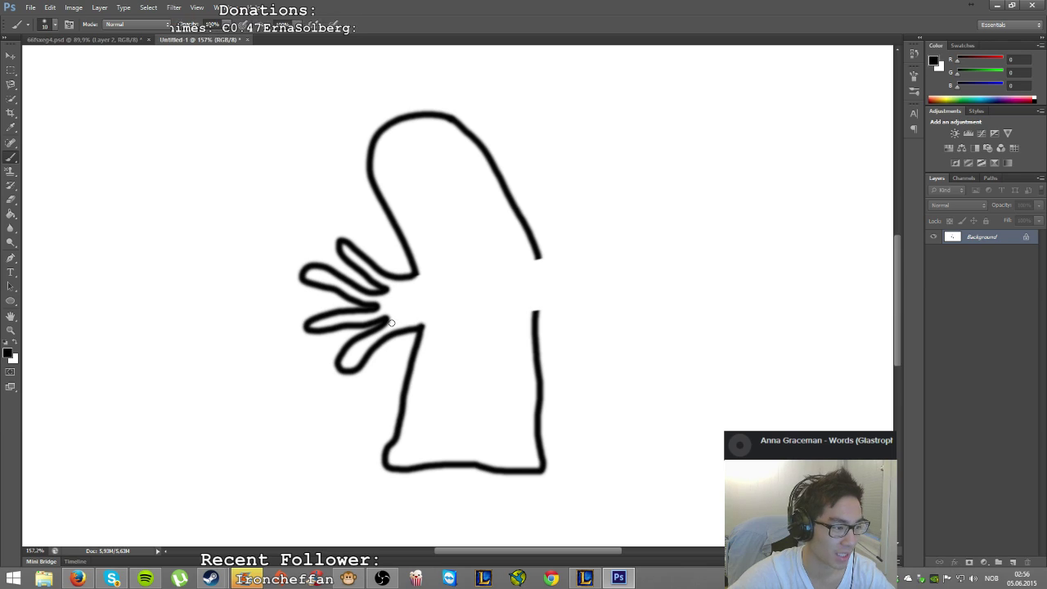
mouse_move(547, 252)
left_mouse_down()
mouse_move(590, 214)
mouse_move(559, 260)
mouse_move(600, 243)
mouse_move(616, 254)
mouse_move(566, 273)
mouse_move(627, 275)
mouse_move(563, 289)
mouse_move(621, 317)
mouse_move(621, 329)
mouse_move(610, 333)
mouse_move(567, 307)
left_mouse_up()
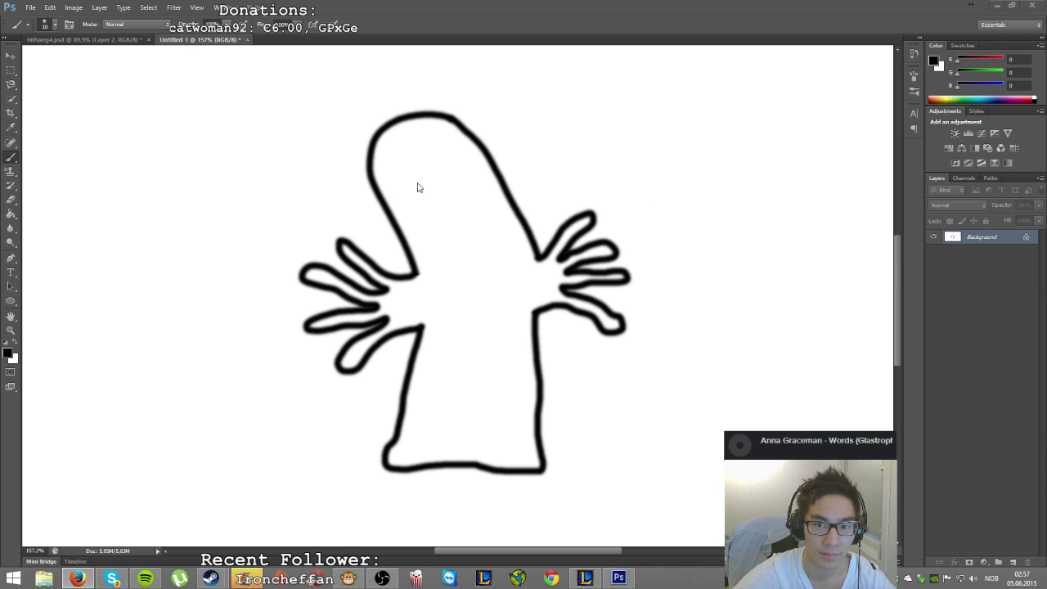
mouse_move(420, 163)
left_mouse_down()
mouse_move(401, 164)
mouse_move(394, 185)
mouse_move(429, 190)
left_mouse_up()
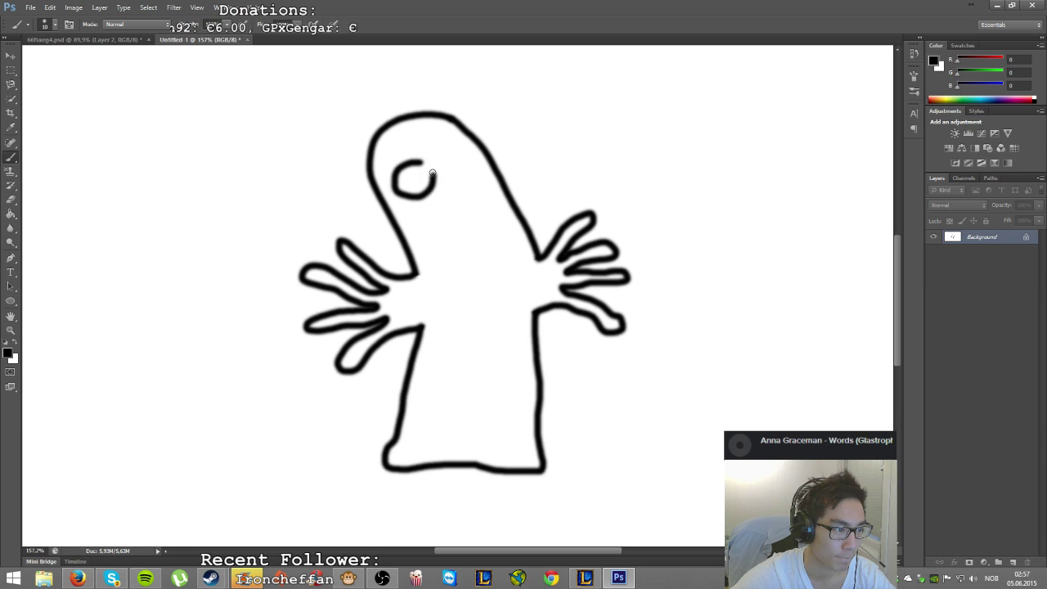
- Try to duplicate the eye outline beside the head and reposition the copy with Free Transform
left_click(11, 69)
mouse_move(464, 207)
left_mouse_down()
mouse_move(392, 148)
mouse_move(449, 201)
mouse_move(509, 169)
mouse_move(636, 150)
mouse_move(494, 169)
mouse_move(594, 138)
mouse_move(237, 98)
mouse_move(381, 188)
mouse_move(273, 196)
left_mouse_up()
key("v")
left_click(11, 69)
left_click_drag(188, 123, 284, 223)
key("ctrl+t")
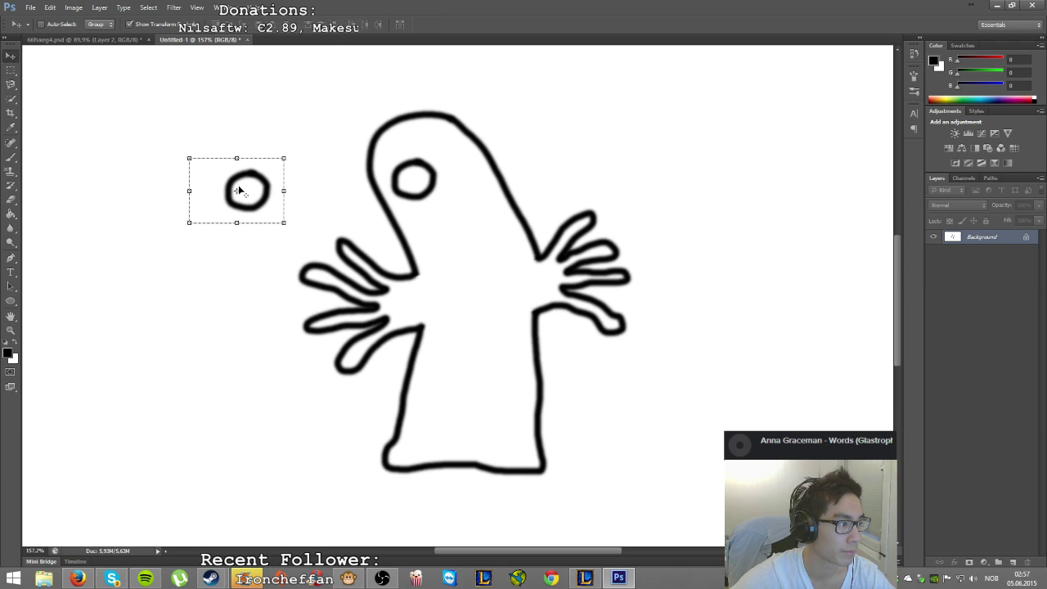
left_click_drag(275, 183, 676, 127)
left_click(11, 56)
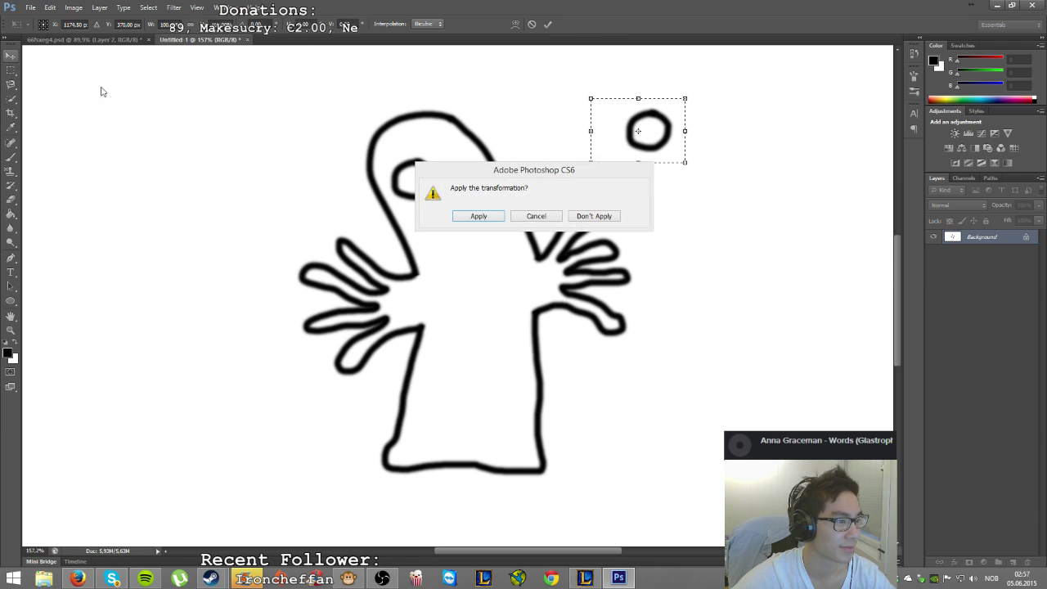
left_click(536, 217)
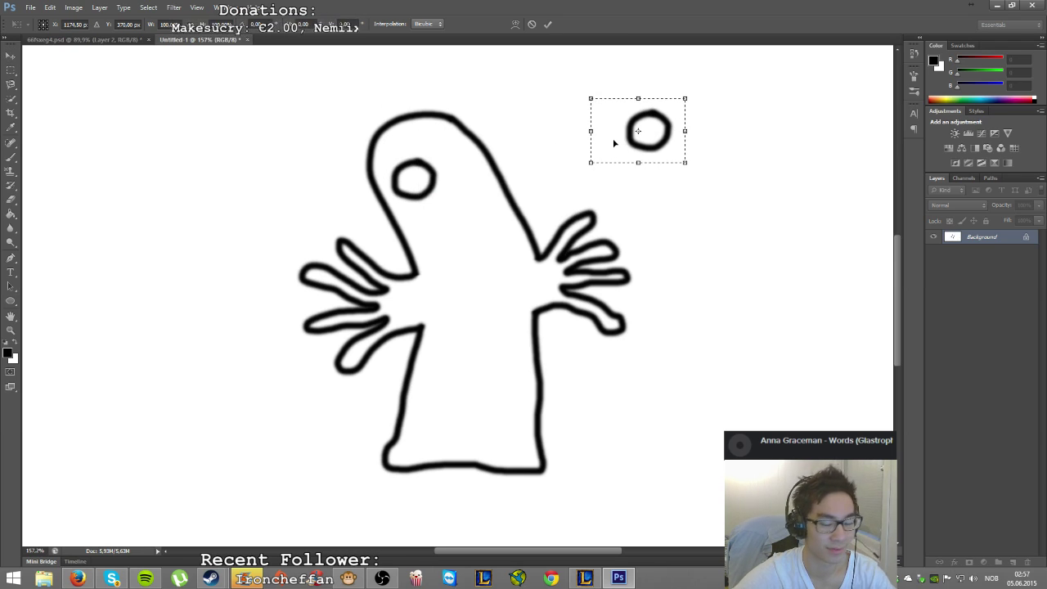
left_click_drag(626, 103, 240, 158)
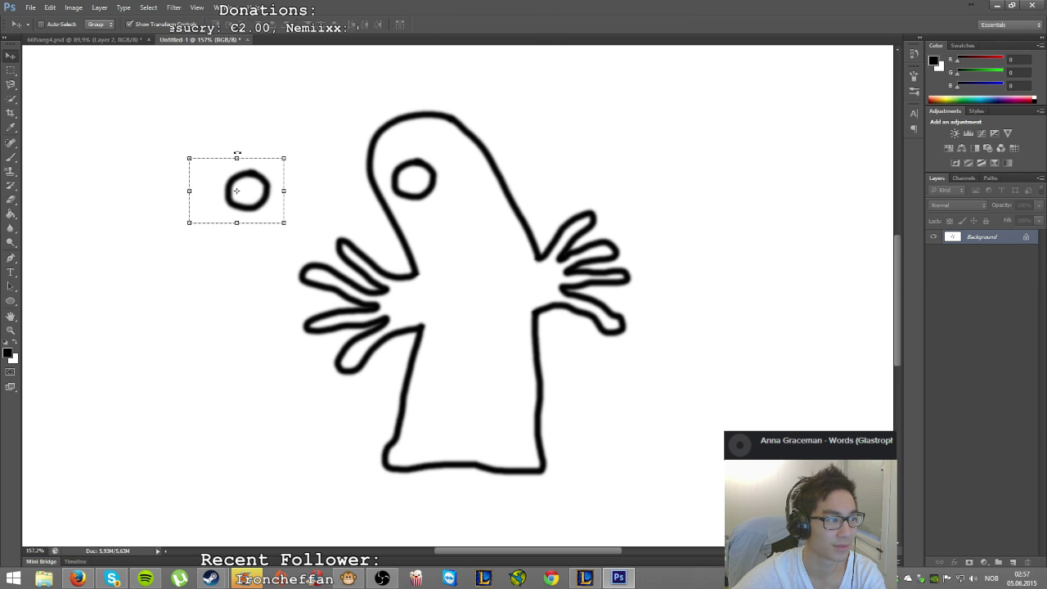
key("Return")
- Clear the stray eye copy left of the head and deselect the area
left_click_drag(148, 116, 313, 213)
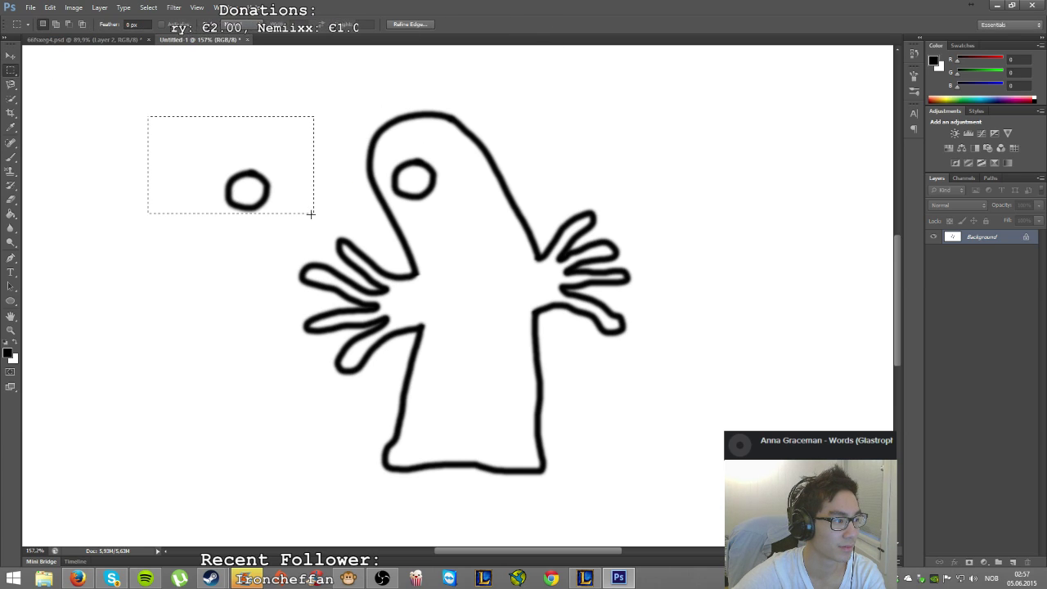
key("shift+F5")
key("ctrl+d")
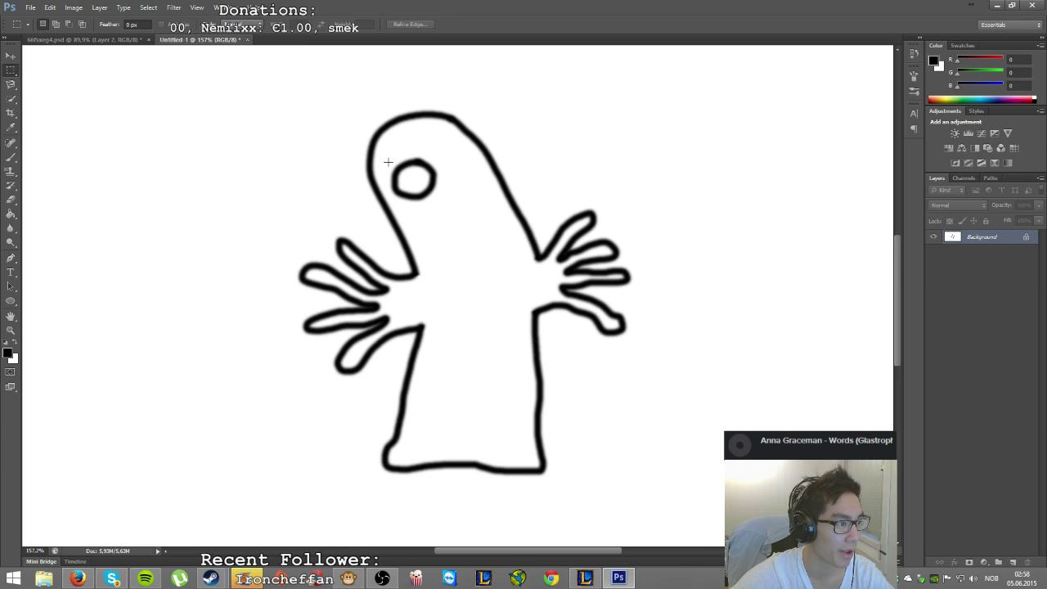
left_click_drag(389, 154, 468, 176)
key("v")
key("ctrl+z")
left_click(12, 71)
left_click(378, 127)
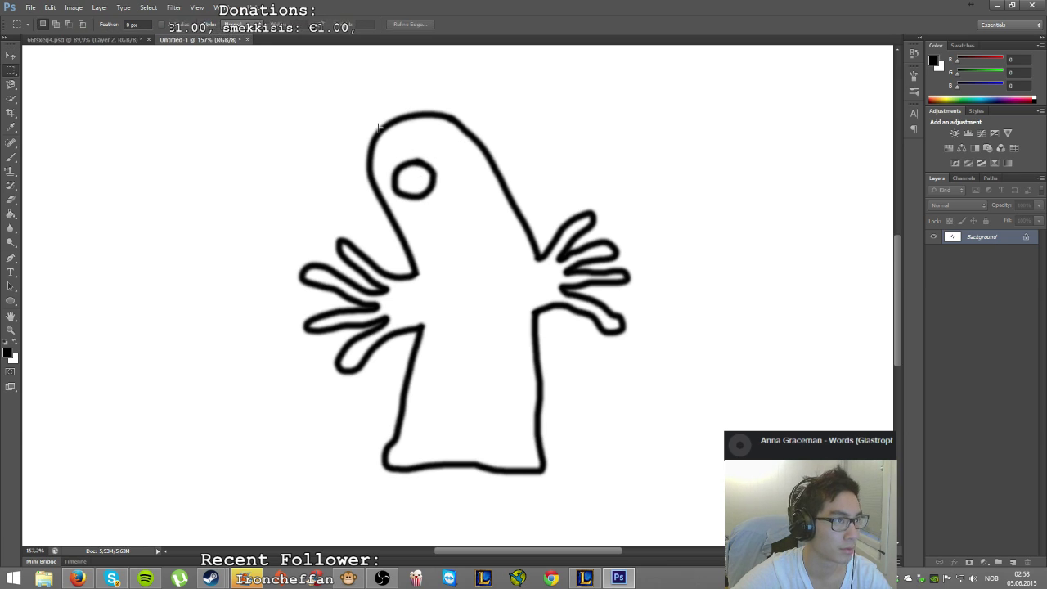
left_click(11, 56)
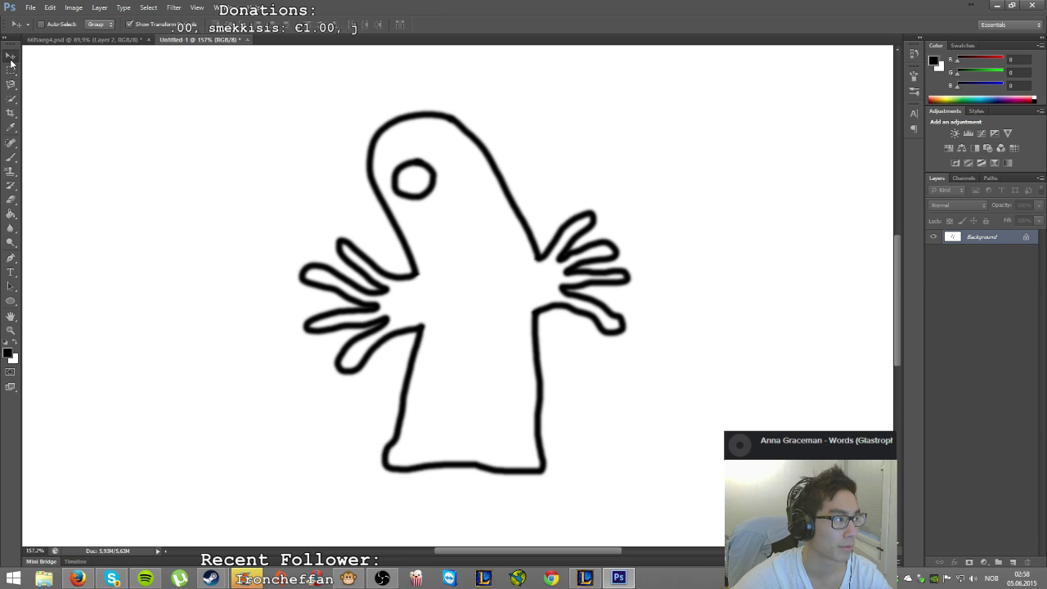
- Brush a second round eye touching the upper right of the first and dot a pupil inside each eye
left_click(11, 157)
mouse_move(426, 163)
left_mouse_down()
mouse_move(449, 148)
mouse_move(467, 164)
mouse_move(449, 188)
mouse_move(427, 166)
left_mouse_up()
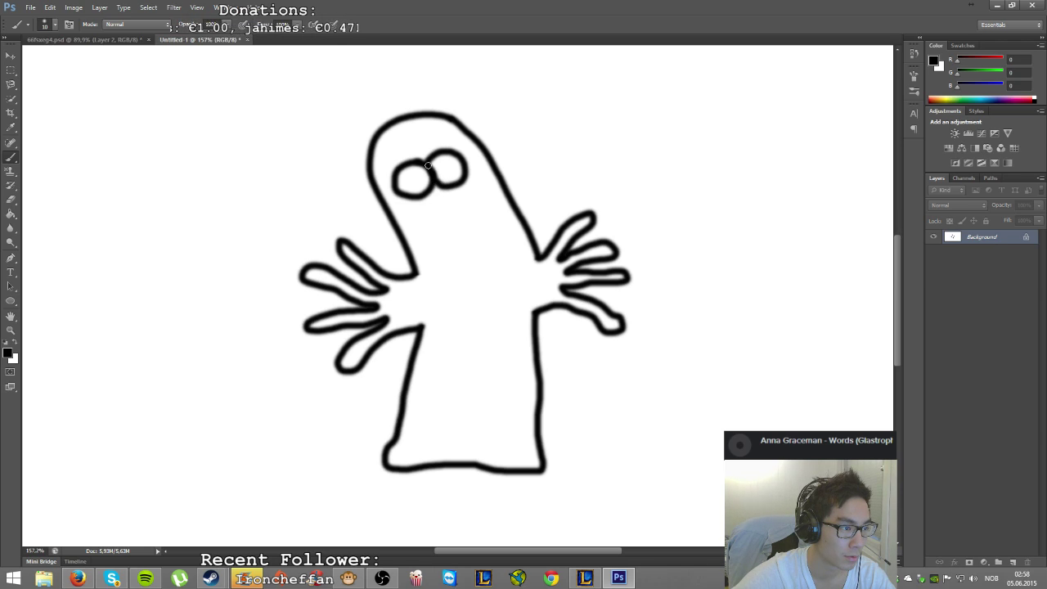
key("ctrl+z")
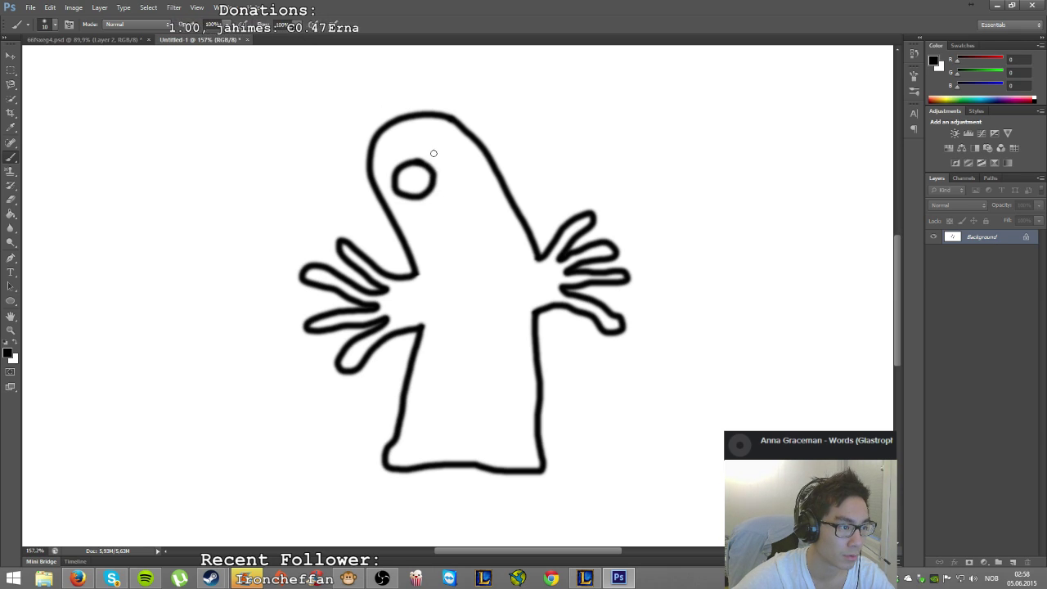
mouse_move(431, 168)
left_mouse_down()
mouse_move(442, 146)
mouse_move(456, 147)
mouse_move(461, 175)
mouse_move(443, 181)
left_mouse_up()
key("ctrl+z")
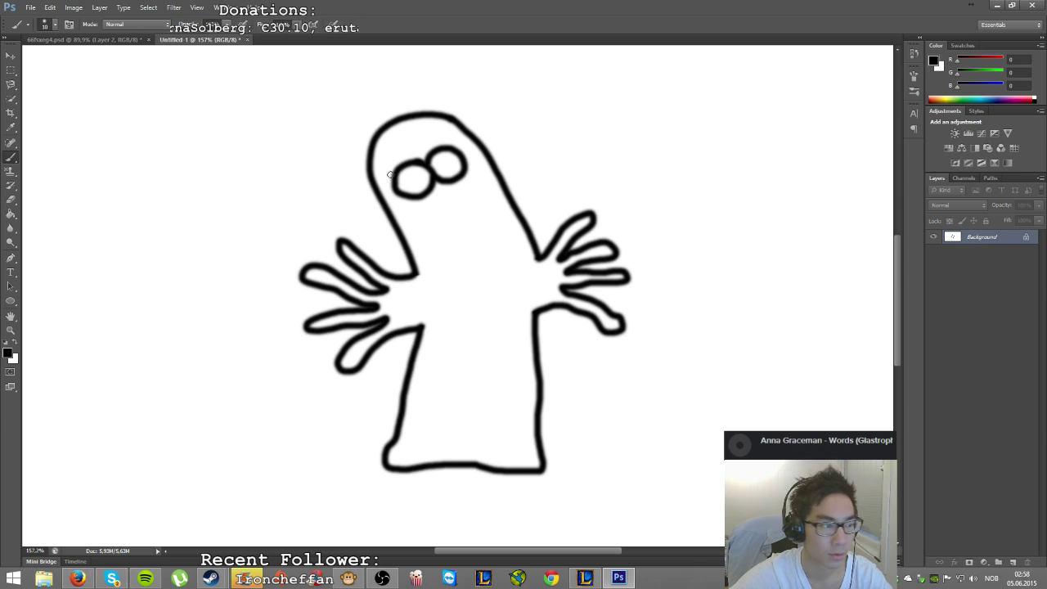
left_click(418, 176)
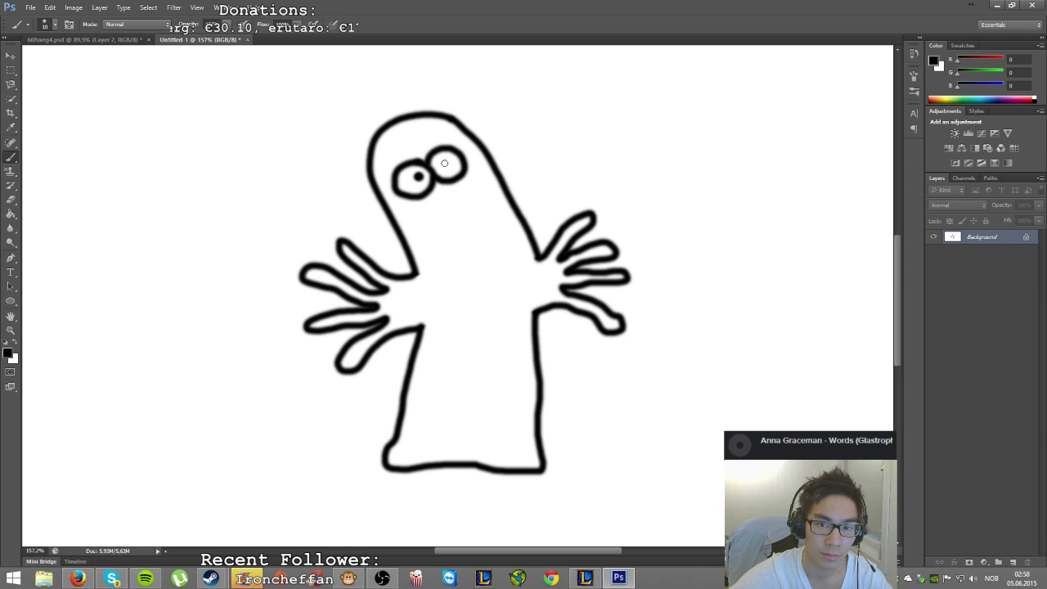
left_click(442, 164)
left_click(442, 164)
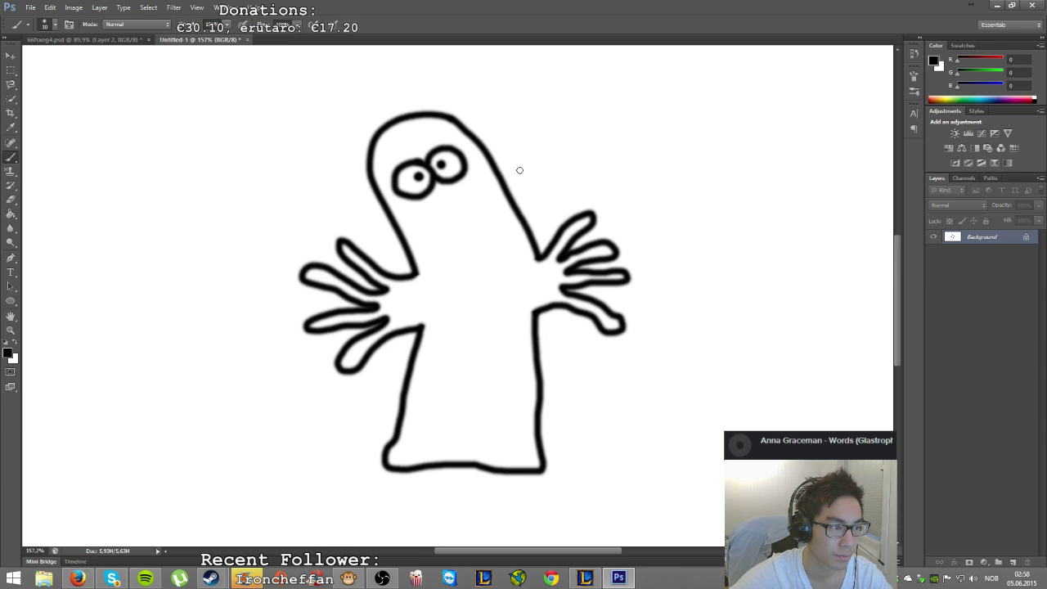
scroll(547, 293, "down", 5)
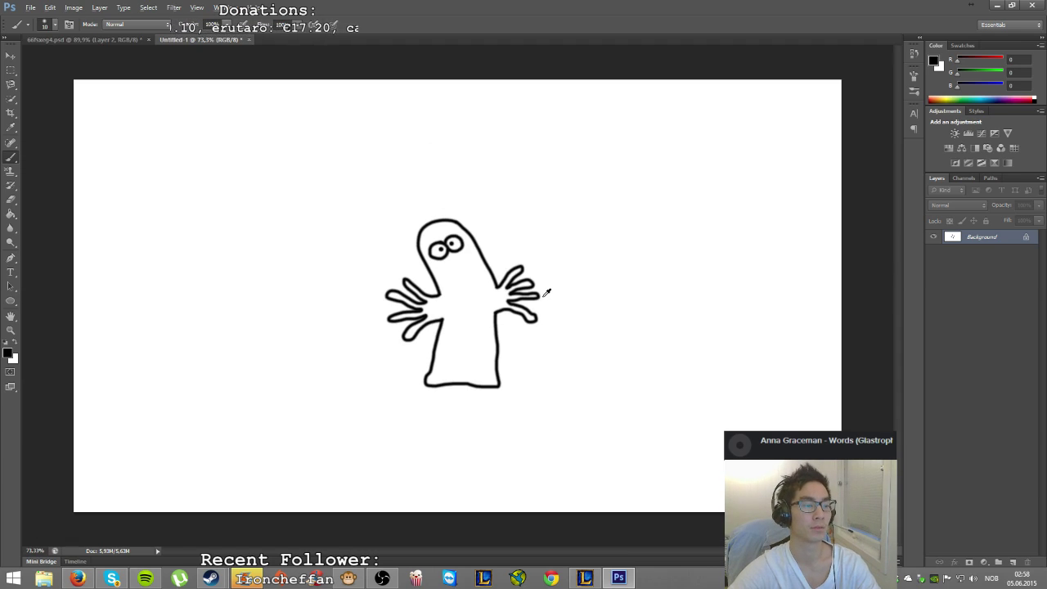
key("alt")
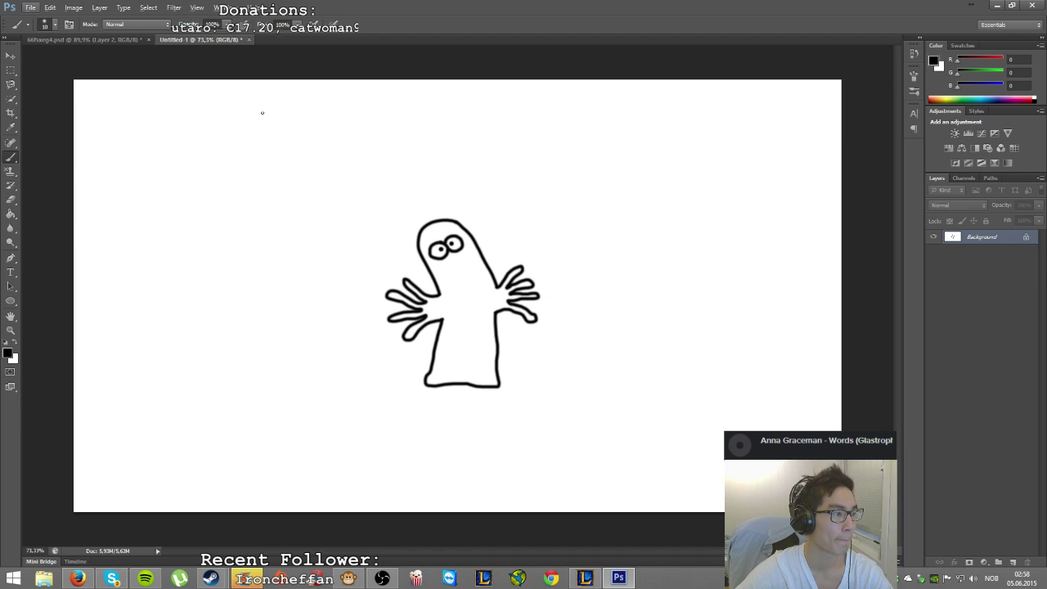
left_click(11, 70)
left_click_drag(362, 162, 625, 442)
key("ctrl+d")
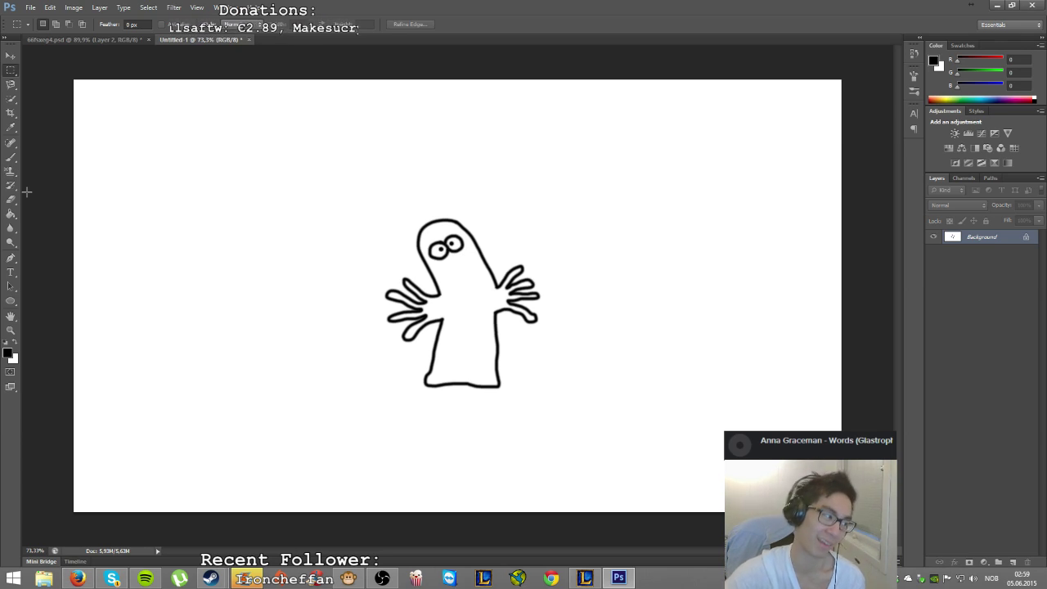
- Try drawing a small filled black ellipse in the empty area above and left of the ghost, and undo it
left_click(10, 300)
left_click_drag(231, 129, 248, 144)
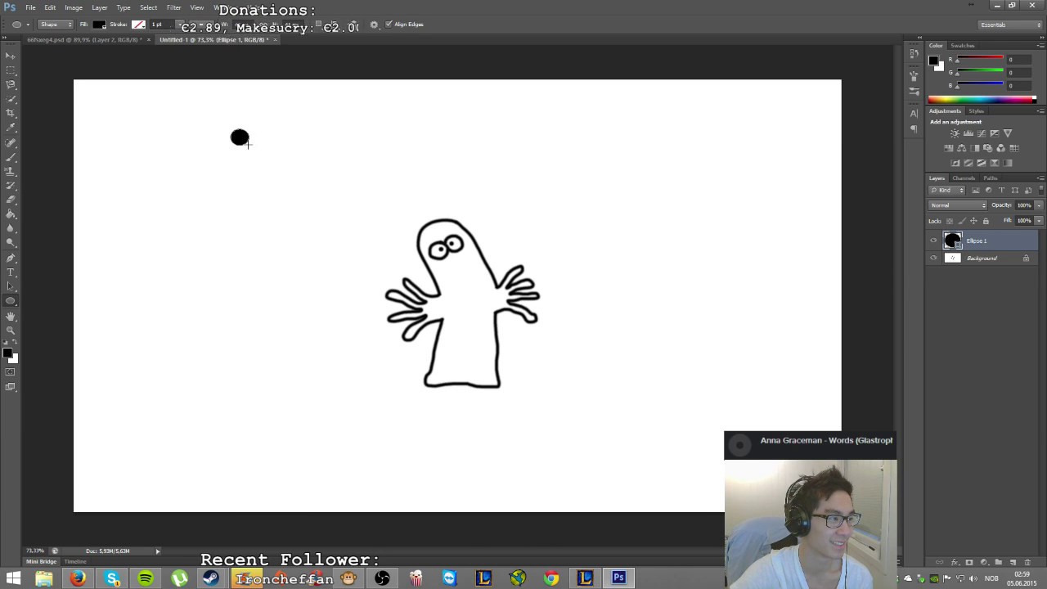
left_click(267, 157)
left_click(588, 163)
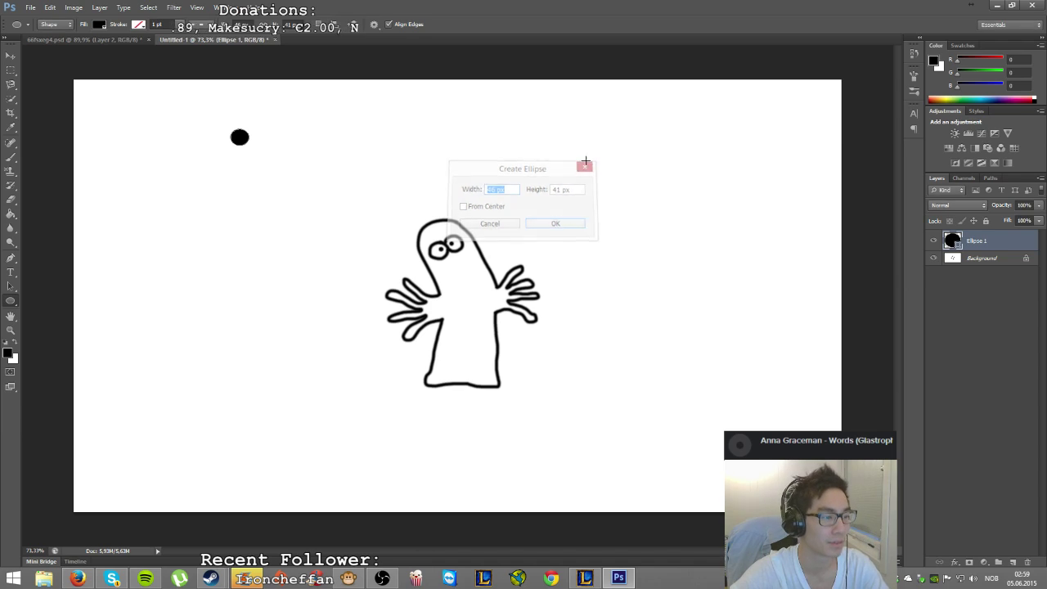
key("ctrl+z")
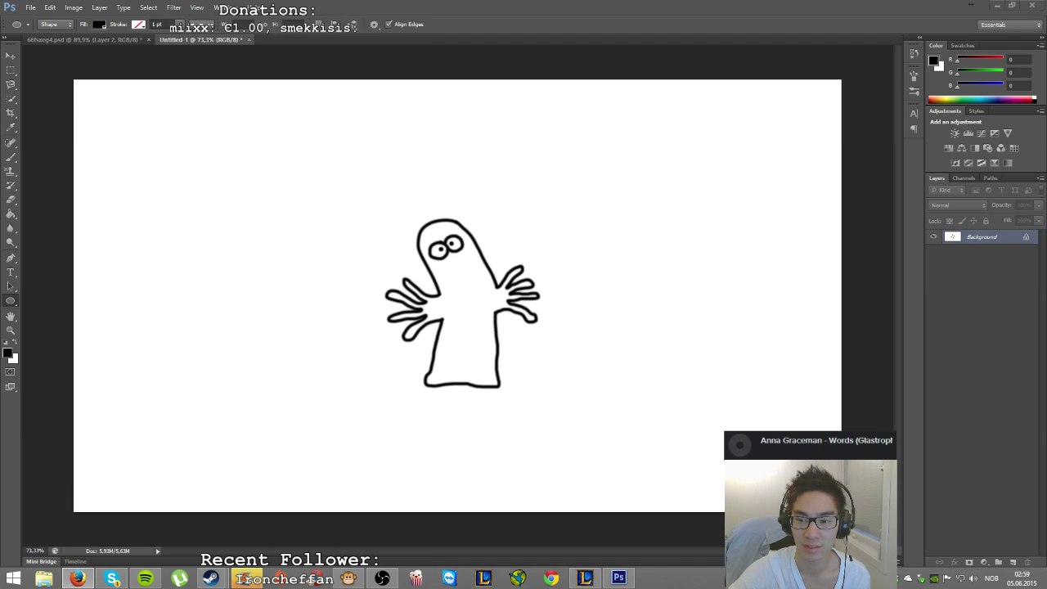
- Paste the copied reference picture of the ghost characters as a new layer to the right of the drawing
key("ctrl+v")
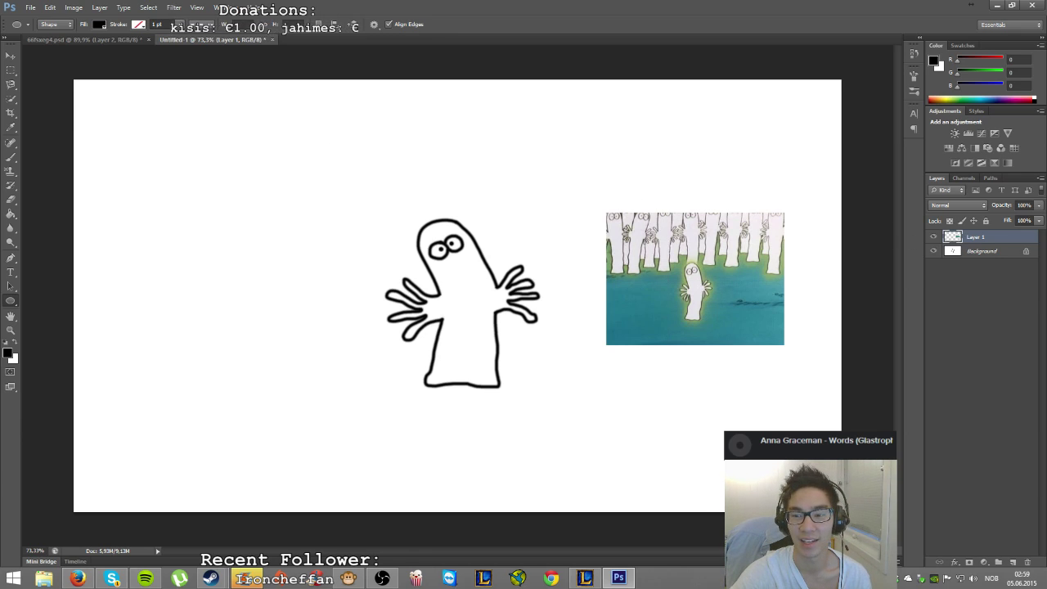
key("alt+Tab")
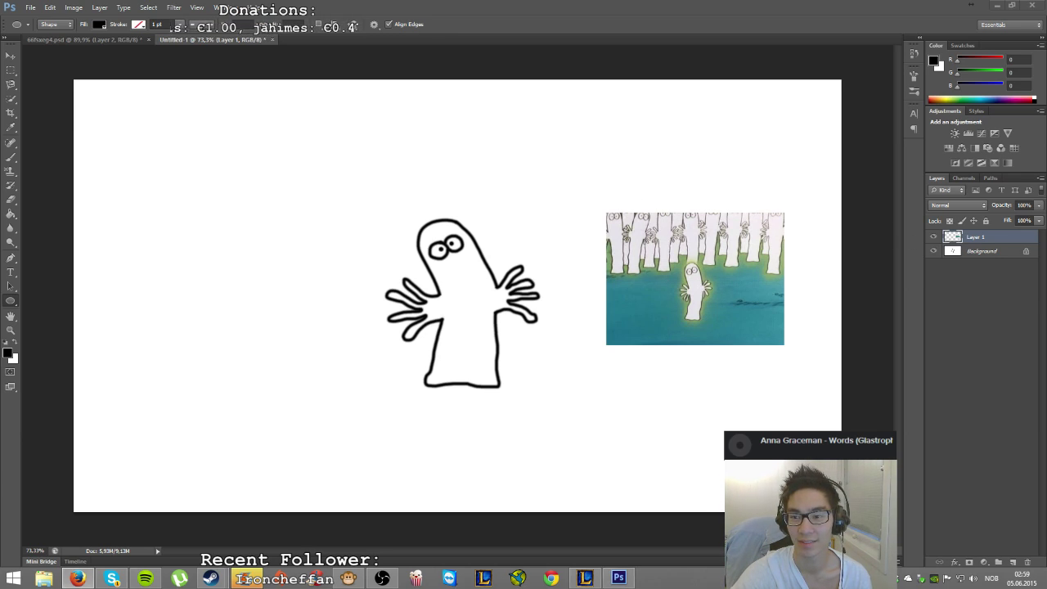
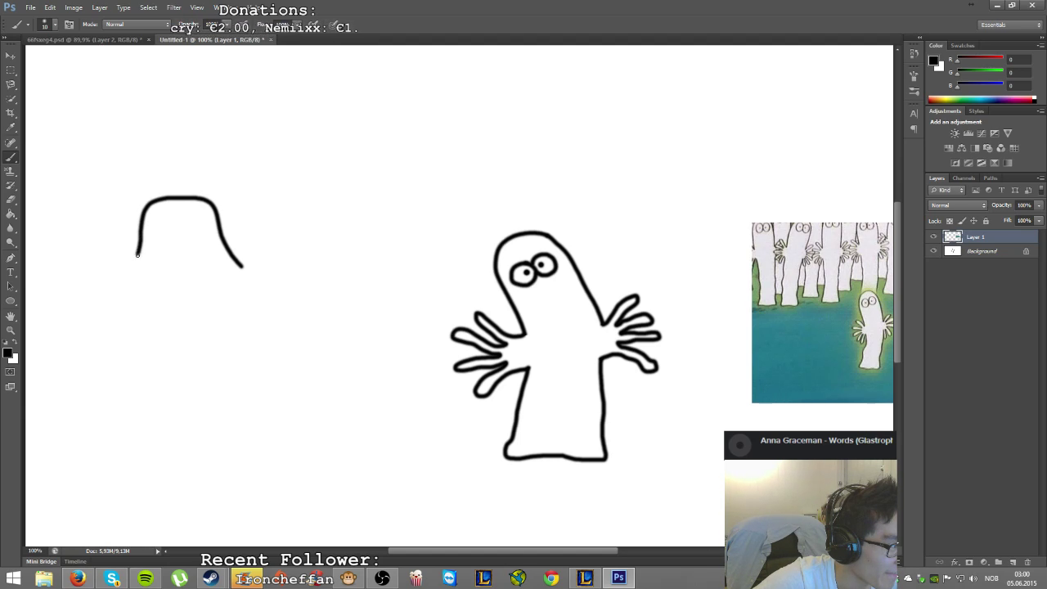
- Undo the flat-topped head stroke and brush a large rounded head with sloping shoulders to the left of the ghost
key("ctrl+z")
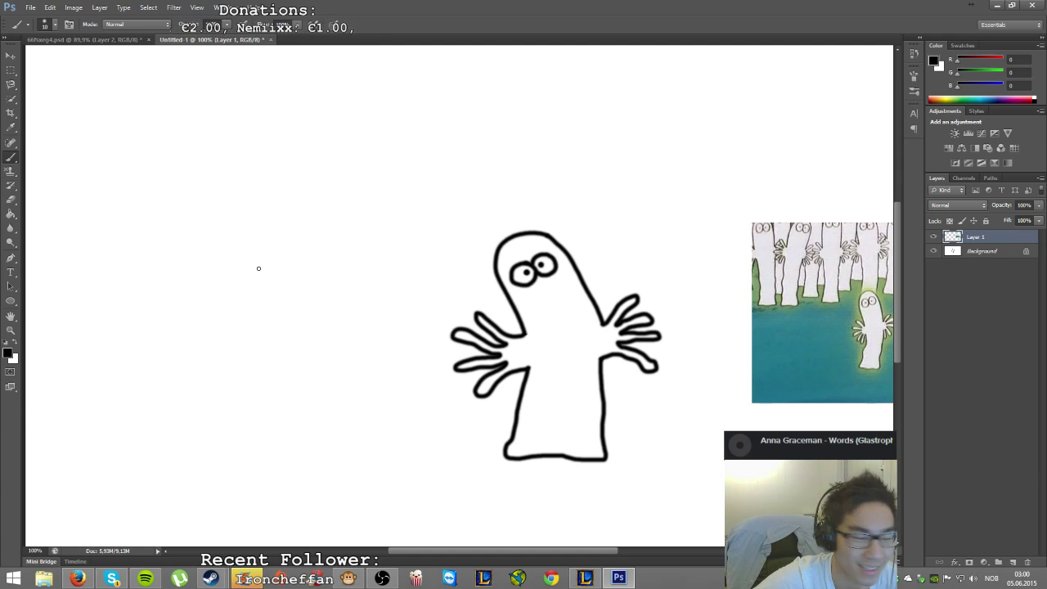
mouse_move(287, 264)
left_mouse_down()
mouse_move(238, 187)
mouse_move(190, 190)
mouse_move(139, 263)
mouse_move(76, 301)
mouse_move(25, 365)
left_mouse_up()
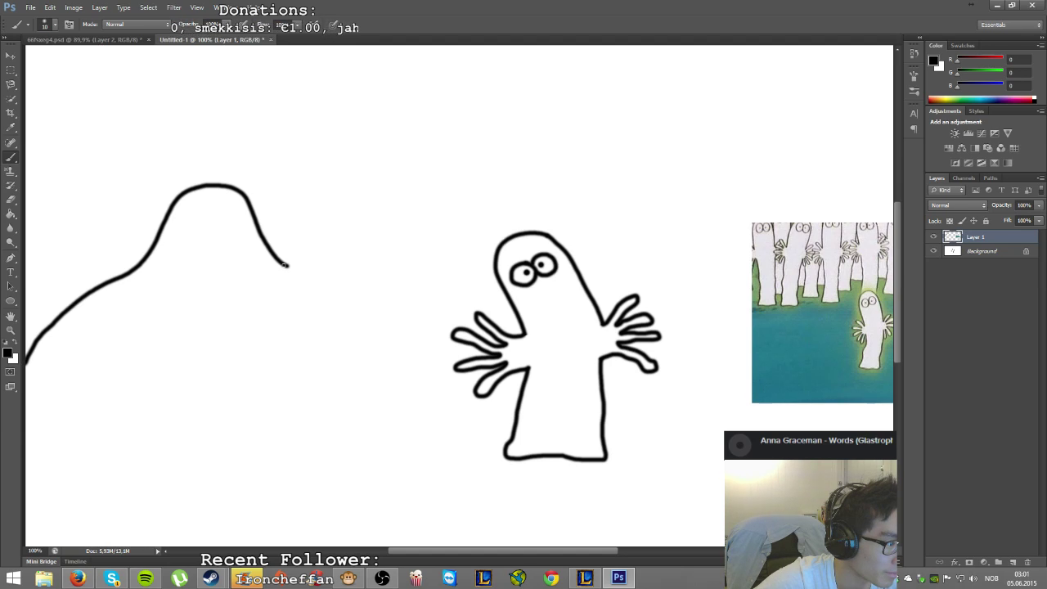
left_click_drag(286, 265, 319, 299)
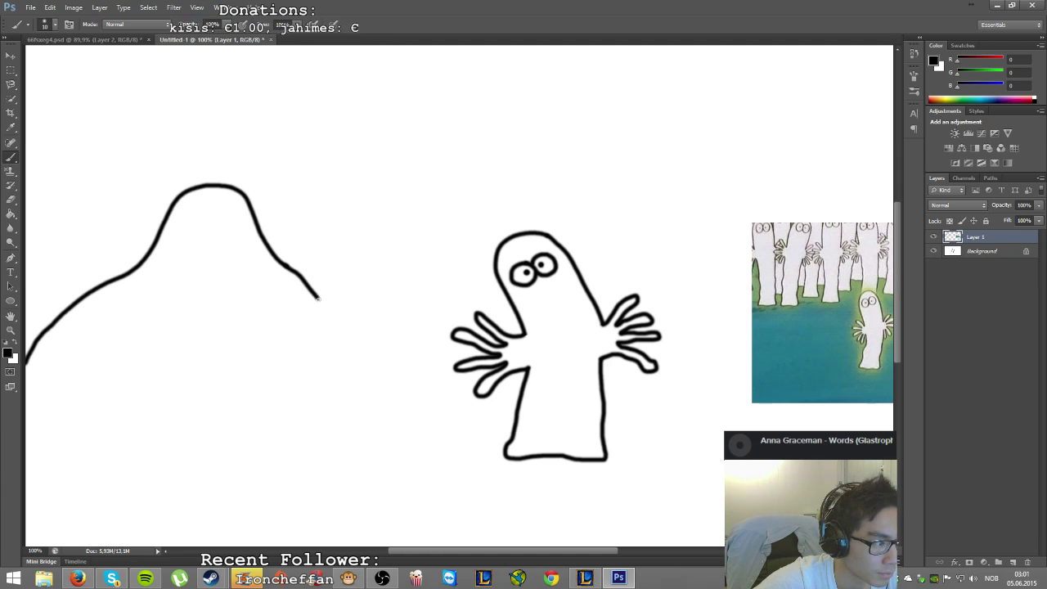
key("ctrl+z")
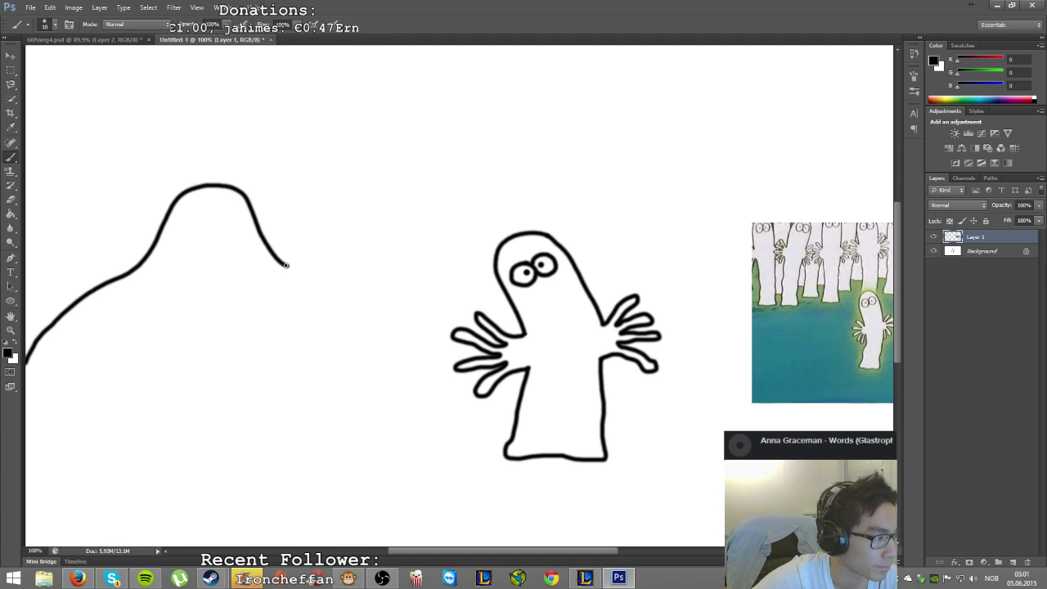
mouse_move(286, 265)
left_mouse_down()
mouse_move(334, 285)
mouse_move(364, 333)
left_mouse_up()
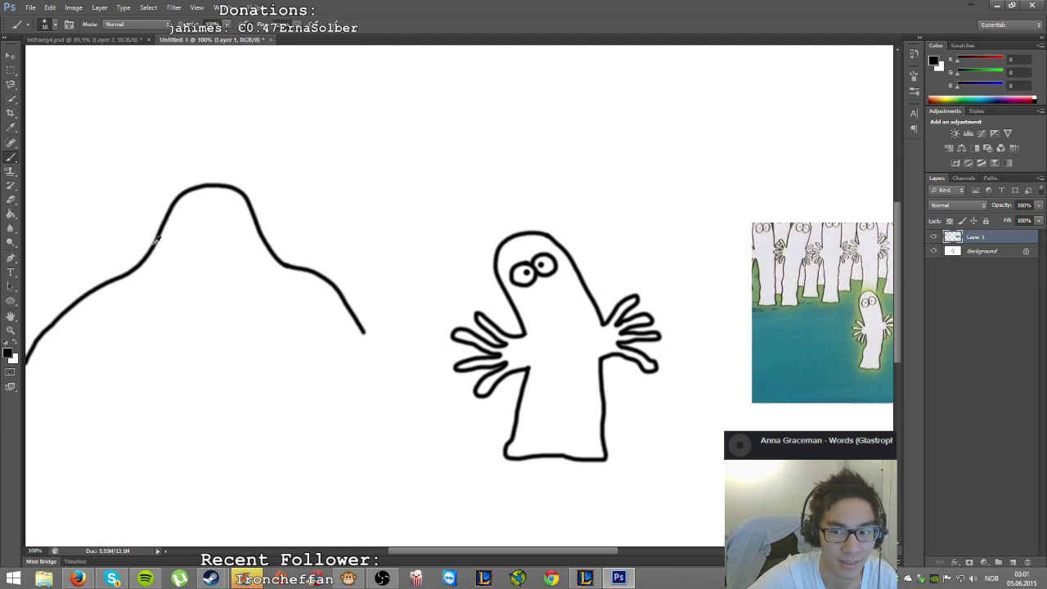
- Brush a triangular nose inside the large head, with two touching round eyes above it and a pupil dotted in each
scroll(96, 214, "up", 3)
scroll(221, 238, "up", 1)
mouse_move(314, 244)
left_mouse_down()
mouse_move(279, 287)
mouse_move(281, 304)
mouse_move(368, 296)
mouse_move(319, 228)
mouse_move(312, 250)
mouse_move(311, 220)
mouse_move(288, 216)
mouse_move(277, 232)
mouse_move(314, 245)
mouse_move(358, 214)
left_mouse_up()
key("ctrl+alt+z")
key("ctrl+alt+z")
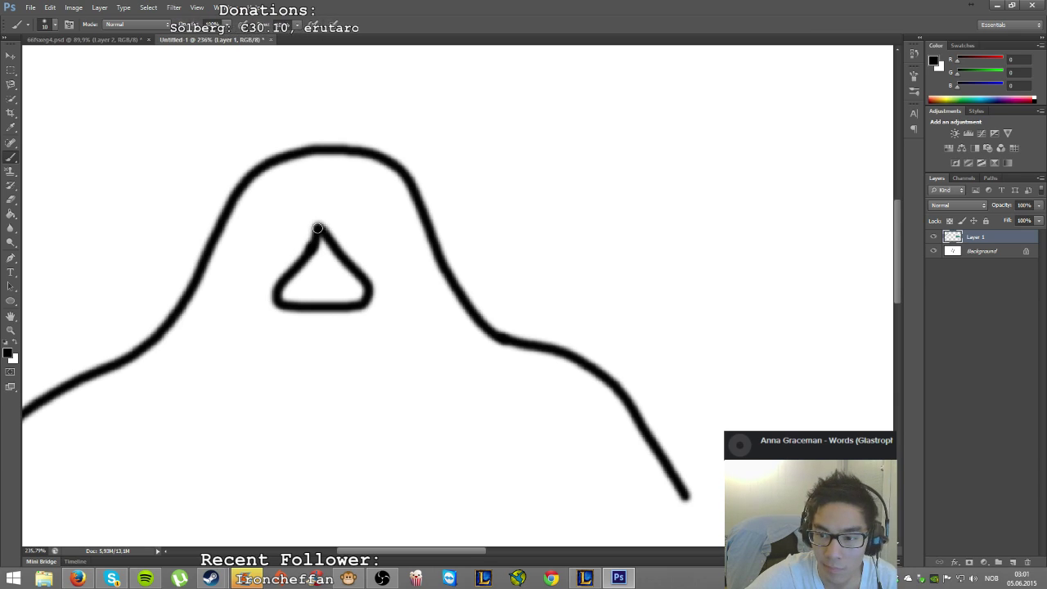
mouse_move(316, 229)
left_mouse_down()
mouse_move(301, 204)
mouse_move(273, 217)
mouse_move(287, 239)
mouse_move(311, 241)
mouse_move(351, 207)
mouse_move(323, 214)
mouse_move(324, 237)
mouse_move(354, 244)
mouse_move(365, 218)
mouse_move(339, 214)
left_mouse_up()
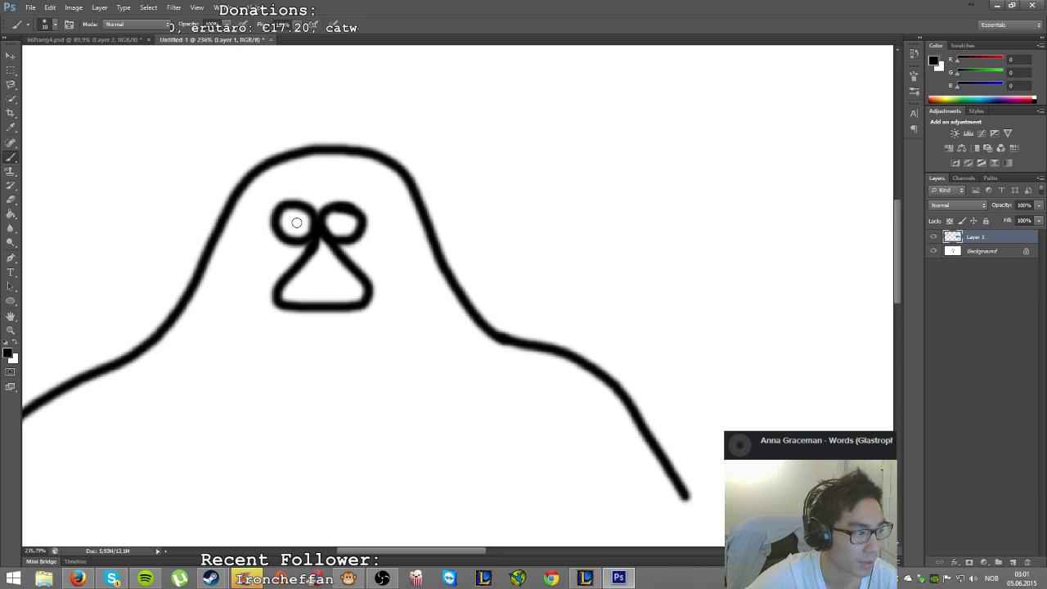
left_click(296, 222)
left_click(342, 222)
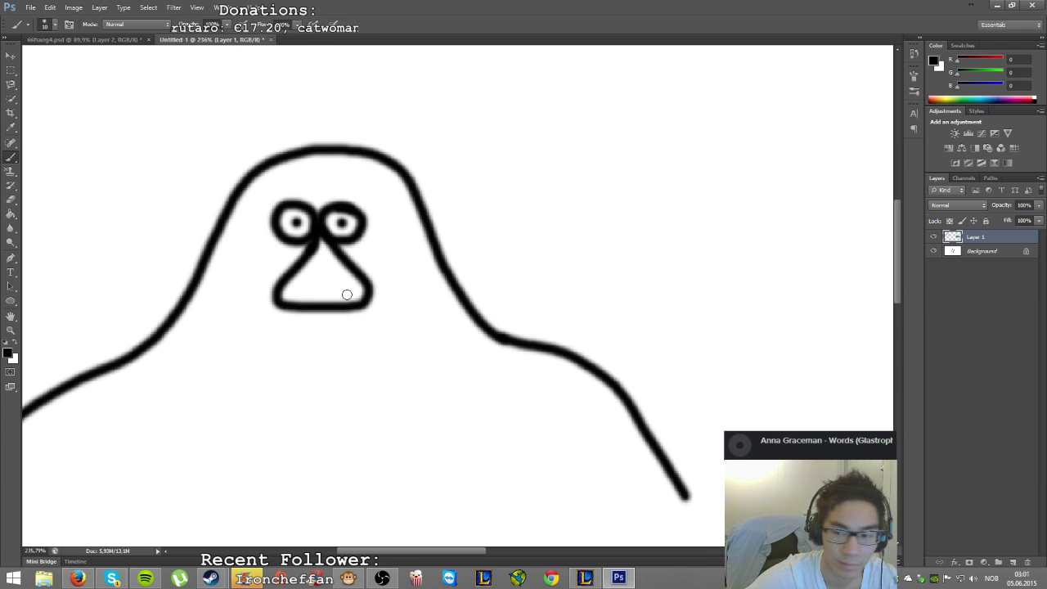
- Reduce the brush size for thinner lines
left_click(47, 25)
type("3")
key("Return")
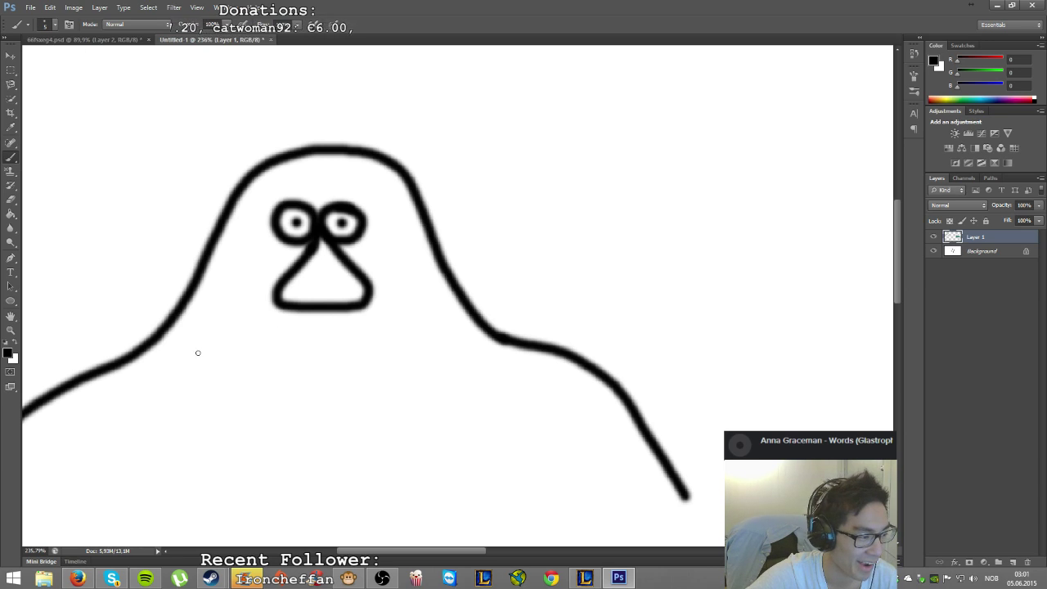
- Try brushing a wide downturned mouth outline below the nose, and undo it
mouse_move(206, 355)
left_mouse_down()
mouse_move(354, 321)
mouse_move(386, 323)
mouse_move(432, 348)
mouse_move(426, 357)
mouse_move(339, 343)
mouse_move(219, 372)
left_mouse_up()
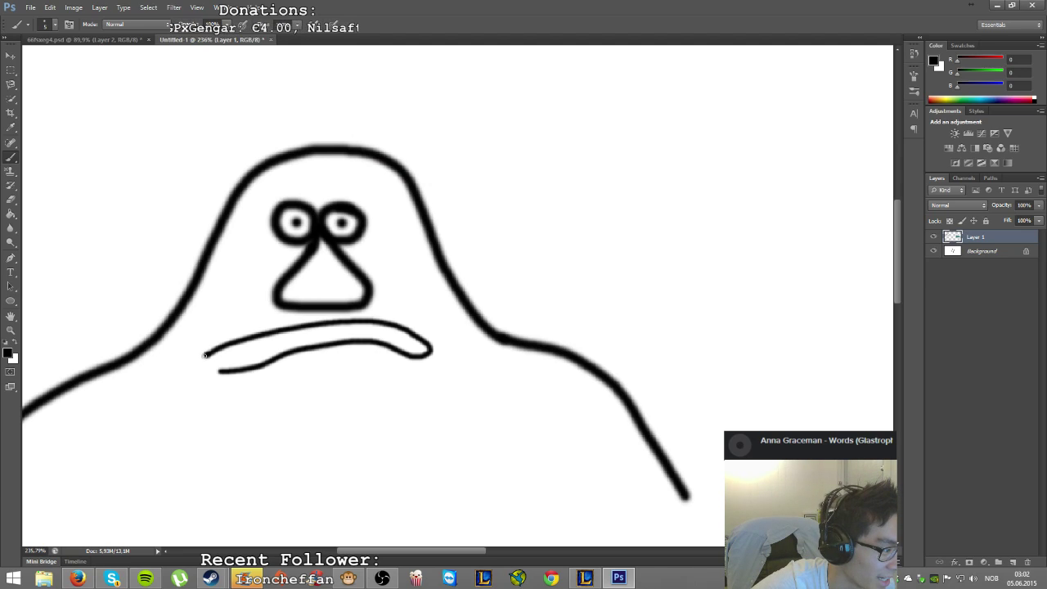
mouse_move(206, 356)
left_mouse_down()
mouse_move(201, 366)
mouse_move(217, 372)
left_mouse_up()
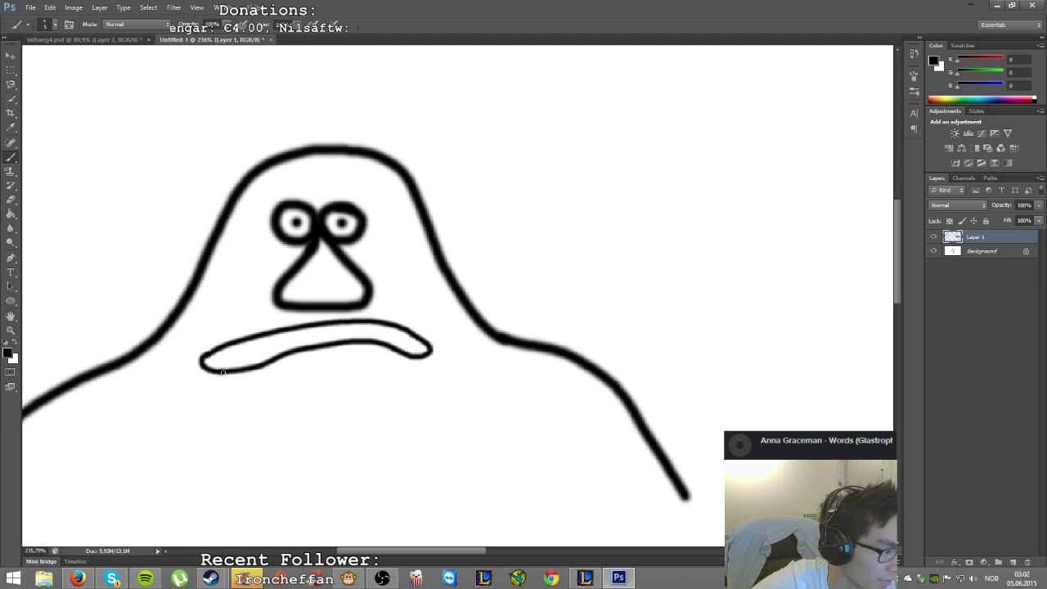
key("ctrl+alt+z")
key("ctrl+alt+z")
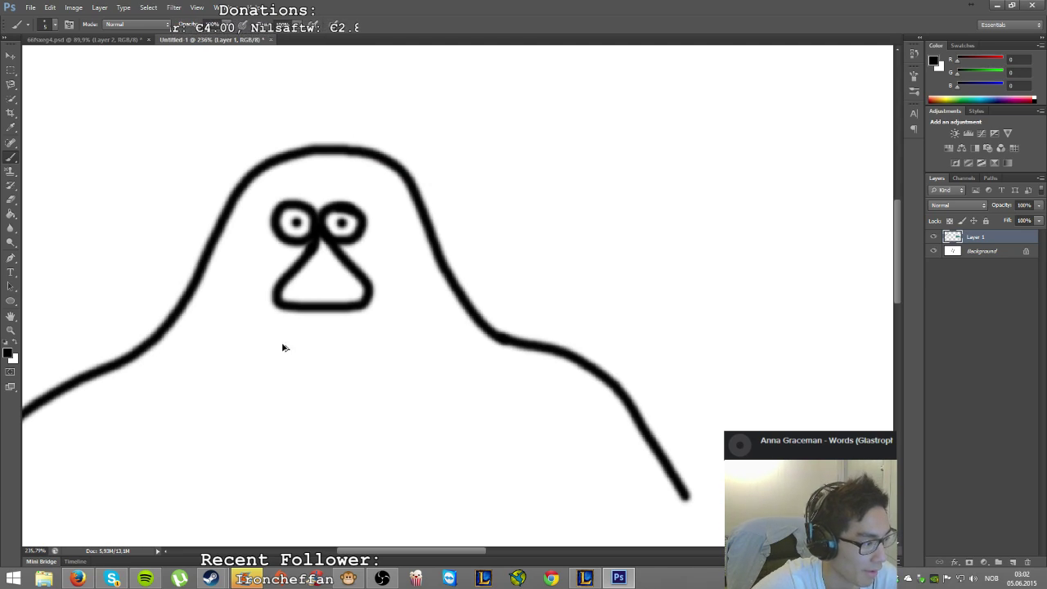
- Brush a downturned mouth outline below the nose and divide it into a row of teeth with short strokes
mouse_move(209, 354)
left_mouse_down()
mouse_move(250, 335)
mouse_move(347, 321)
mouse_move(409, 336)
mouse_move(424, 362)
mouse_move(317, 344)
mouse_move(207, 361)
mouse_move(238, 342)
mouse_move(226, 365)
mouse_move(320, 343)
mouse_move(376, 344)
mouse_move(373, 352)
mouse_move(396, 357)
left_mouse_up()
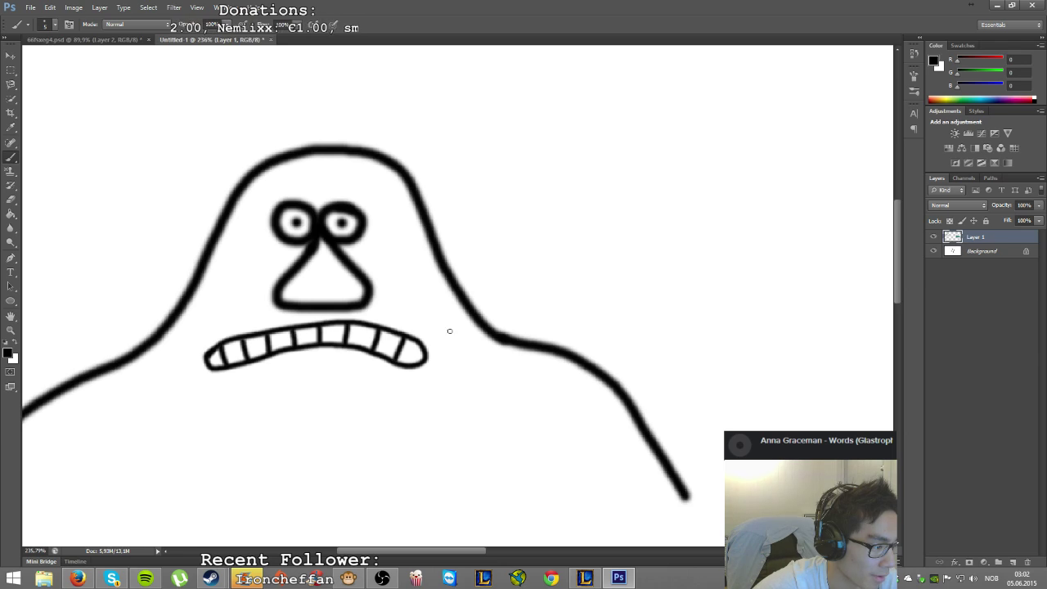
scroll(449, 331, "down", 4)
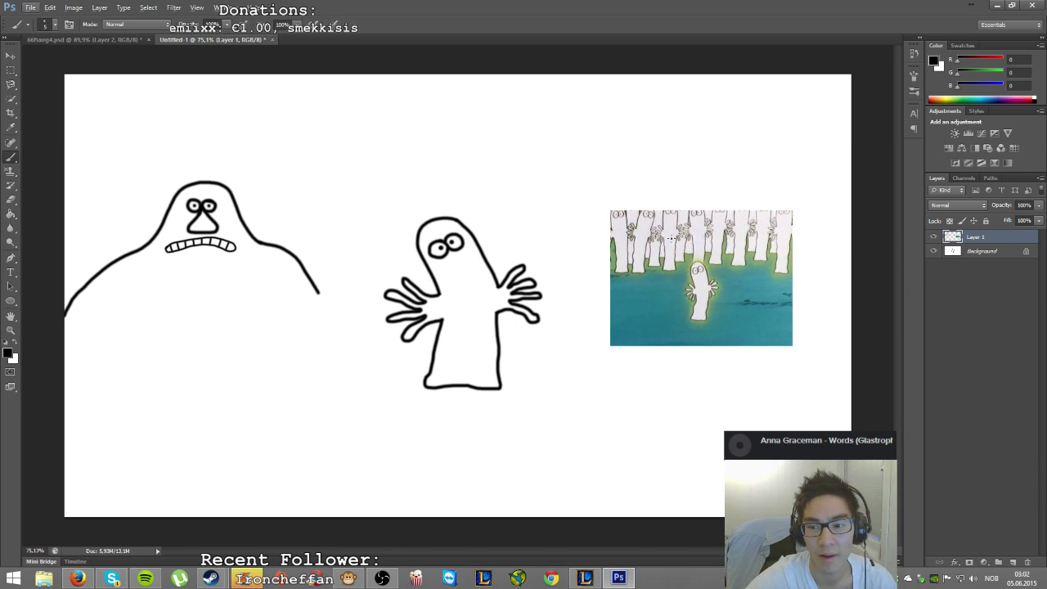
- Place the purple creature picture at the canvas's upper edge and paste a second copy below the two drawings
mouse_move(889, 243)
left_mouse_down()
mouse_move(638, 327)
mouse_move(666, 325)
mouse_move(288, 163)
mouse_move(344, 129)
left_mouse_up()
key("v")
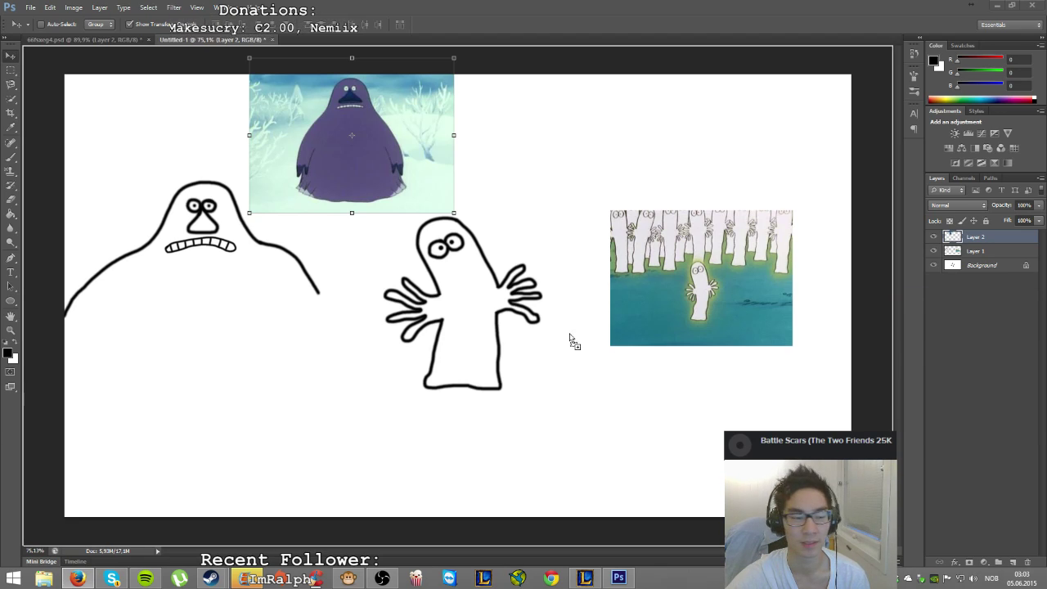
key("ctrl+v")
left_click_drag(381, 375, 337, 440)
- Set the blend mode of the lower purple creature picture to Darker Color
left_click(964, 205)
left_click(967, 281)
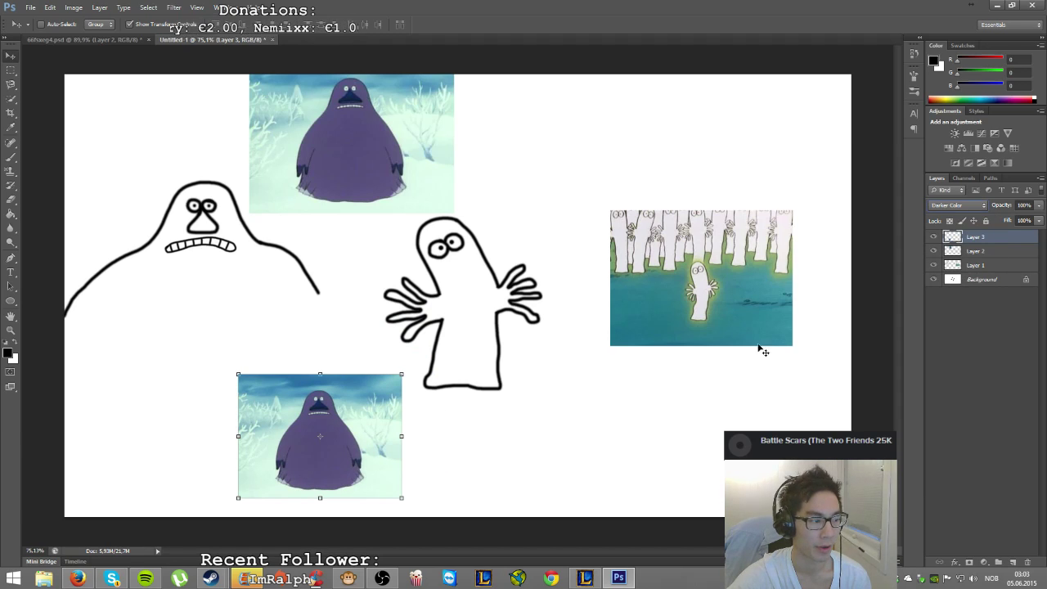
left_click(977, 212)
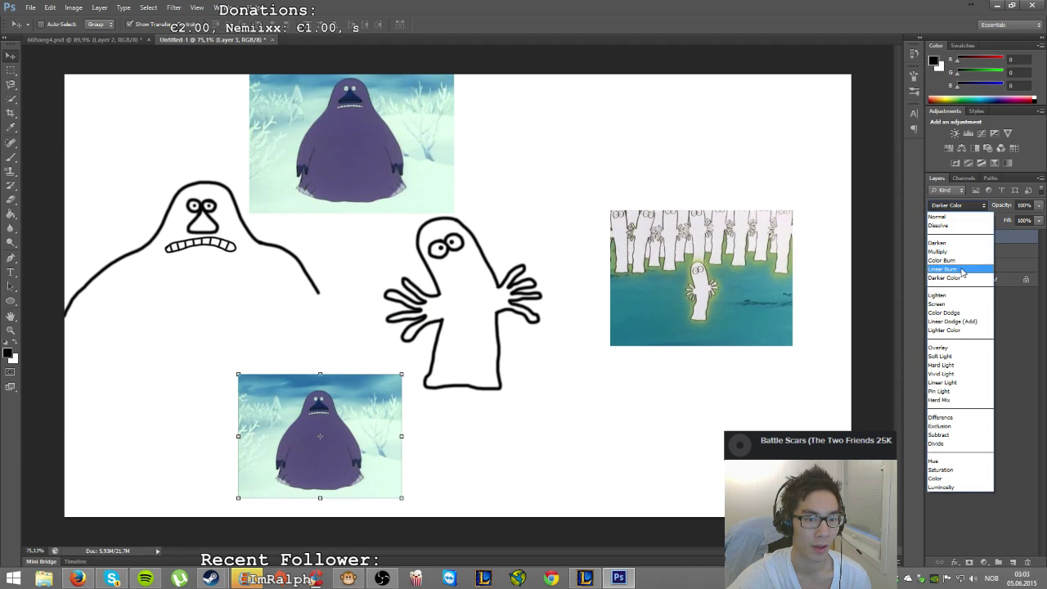
left_click(959, 279)
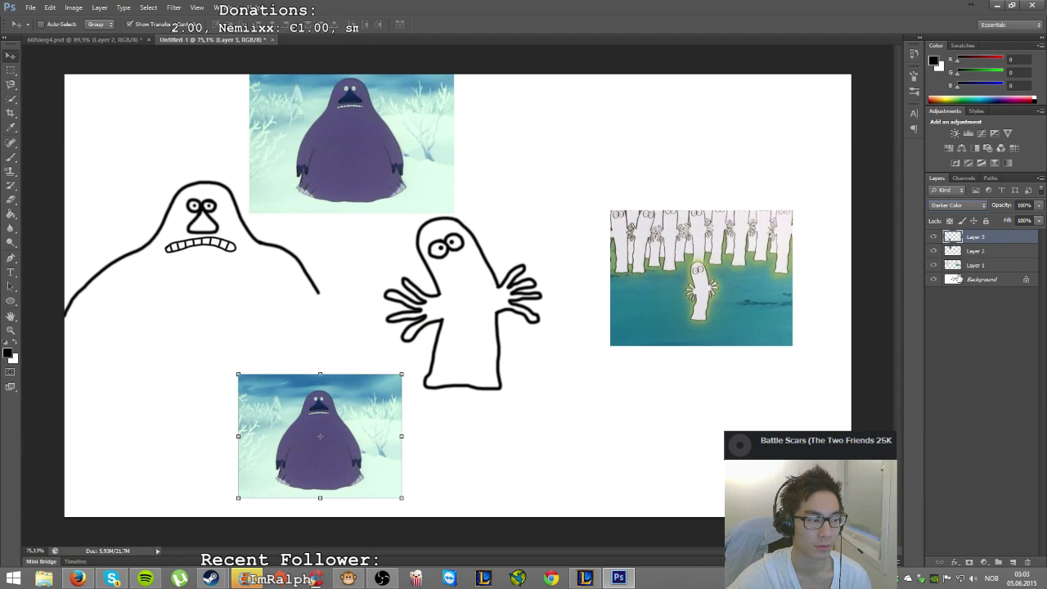
- Cycle the lower creature picture's layer through the blend modes and set it to Luminosity
left_click(980, 211)
left_click(964, 248)
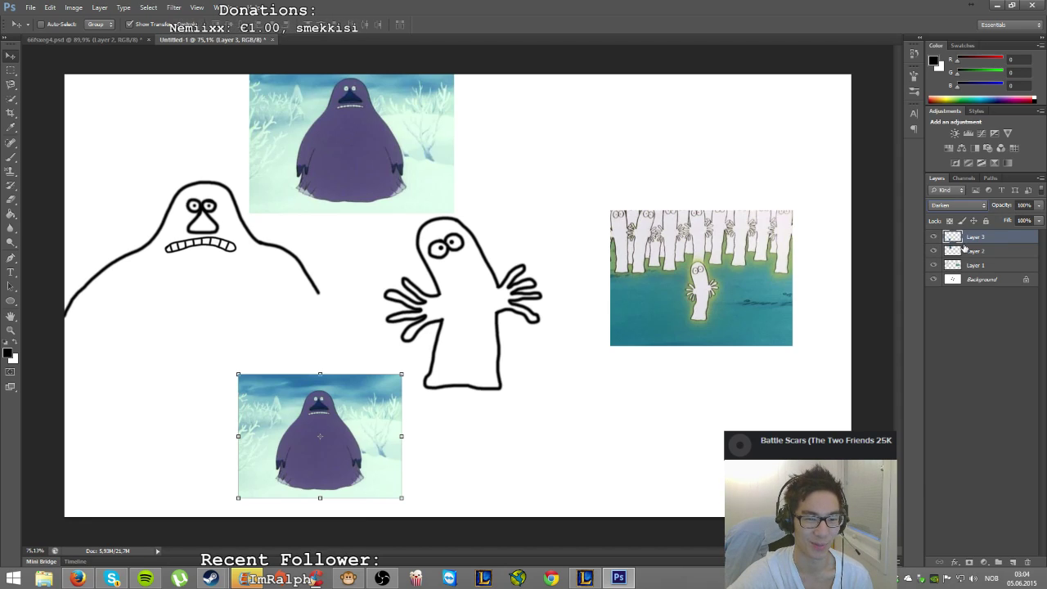
key("Down")
key("Down")
key("Down")
key("Down")
key("Down")
key("Down")
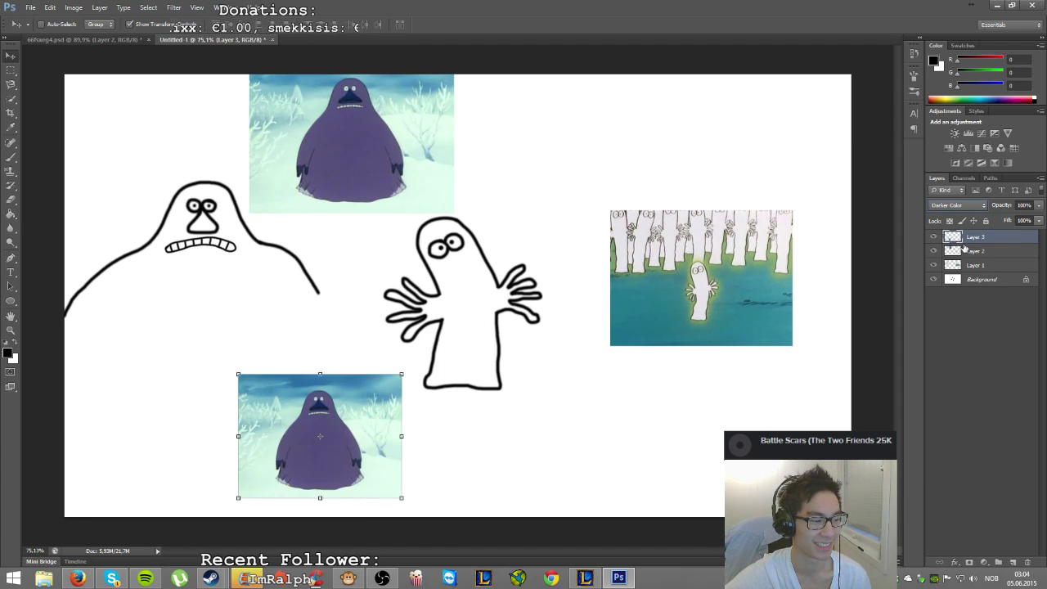
key("Down")
key("Down")
key("Down")
key("Down")
key("Down")
key("Down")
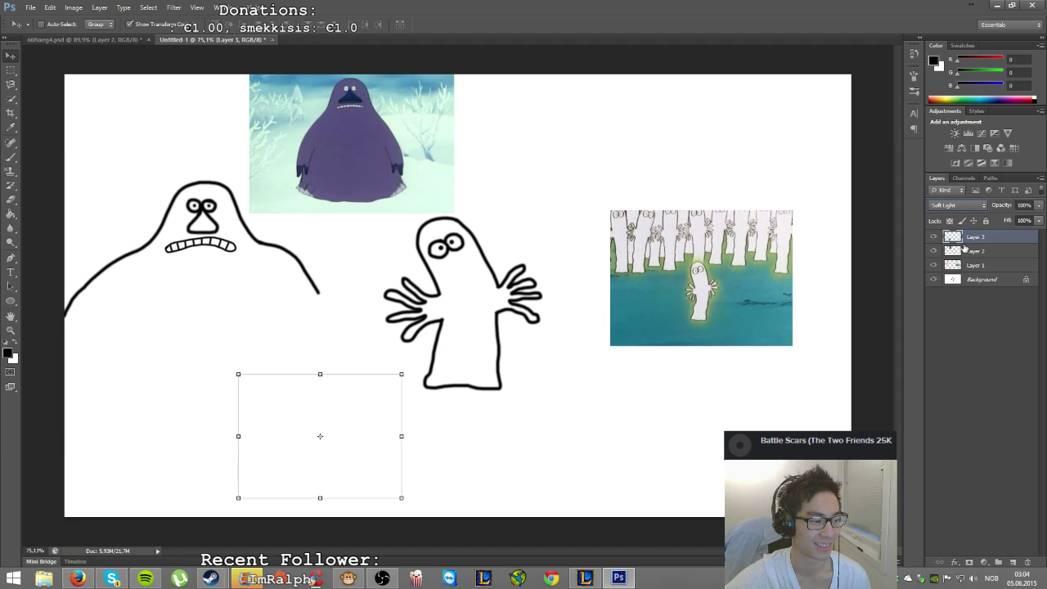
key("Down")
key("Down")
key("Down")
key("Down")
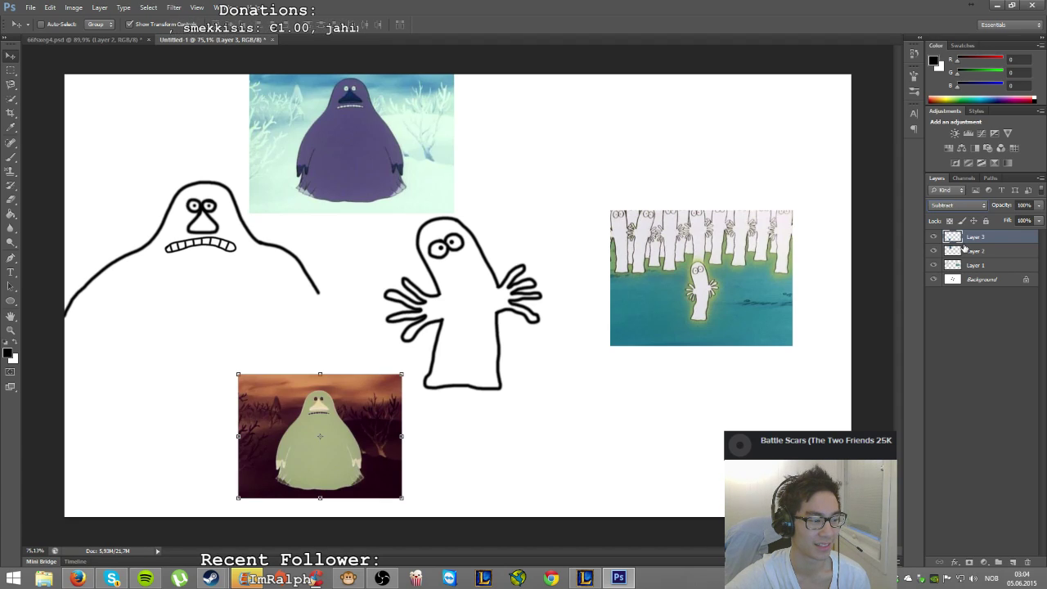
key("Down")
key("Down")
key("Down")
key("Down")
key("Down")
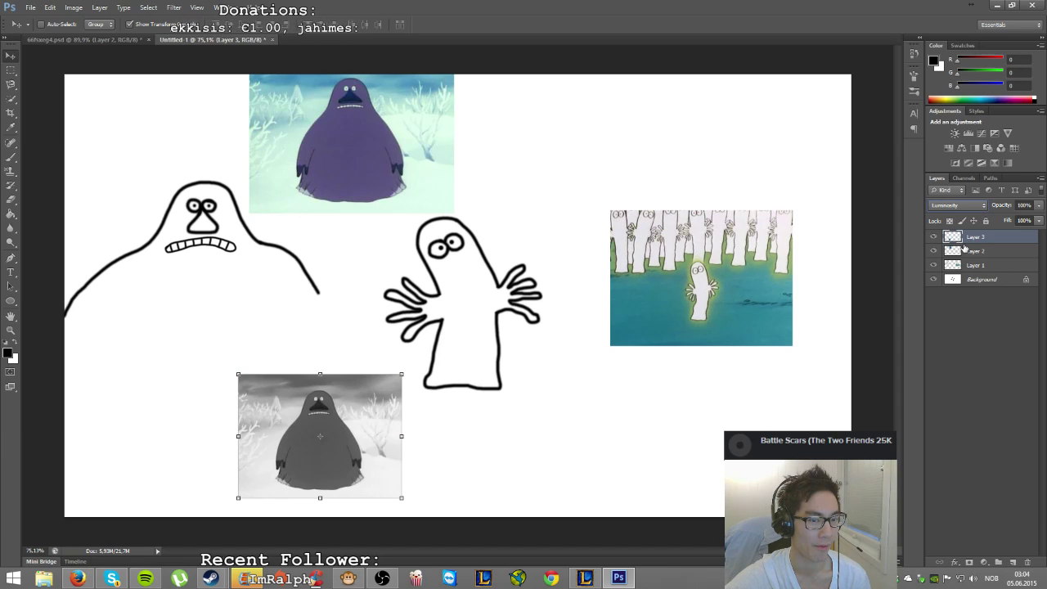
key("Up")
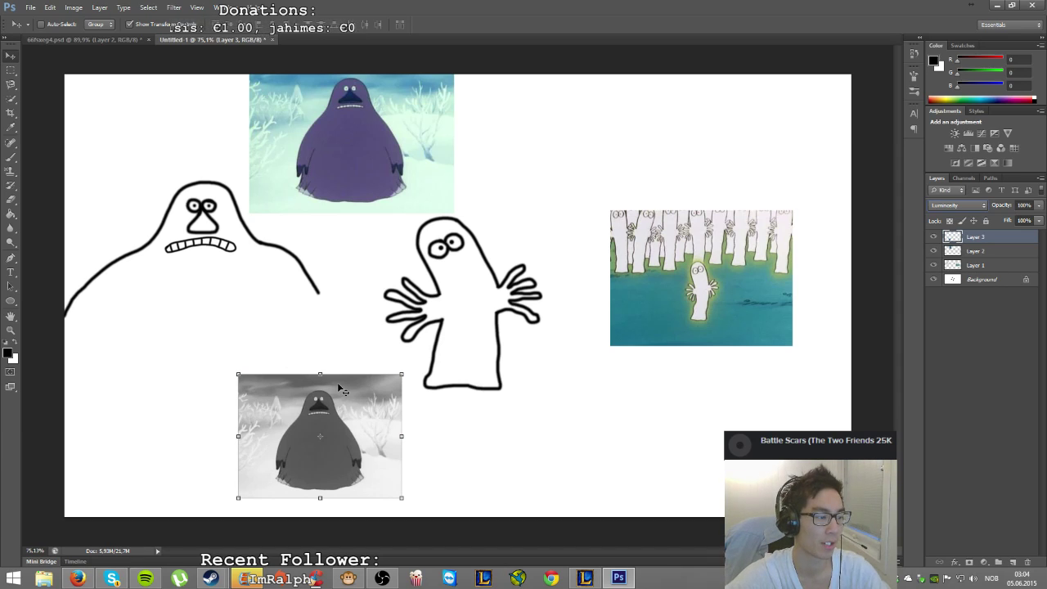
- Scale the grayscale creature picture to 215%, move it to the canvas's lower right corner and apply the transform
left_click_drag(403, 372, 608, 255)
left_click_drag(466, 356, 325, 286)
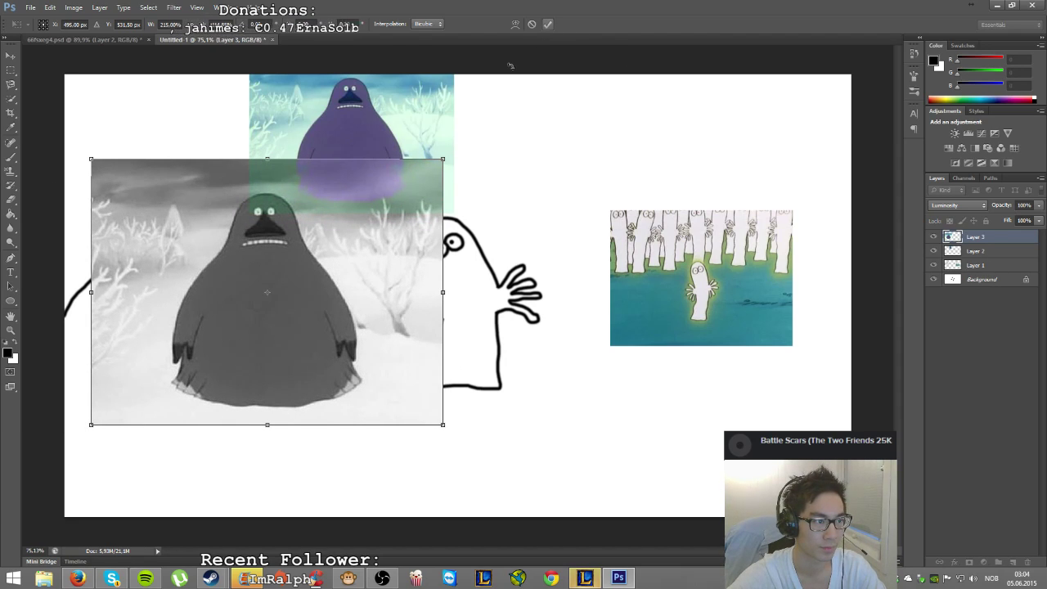
left_click_drag(360, 244, 803, 368)
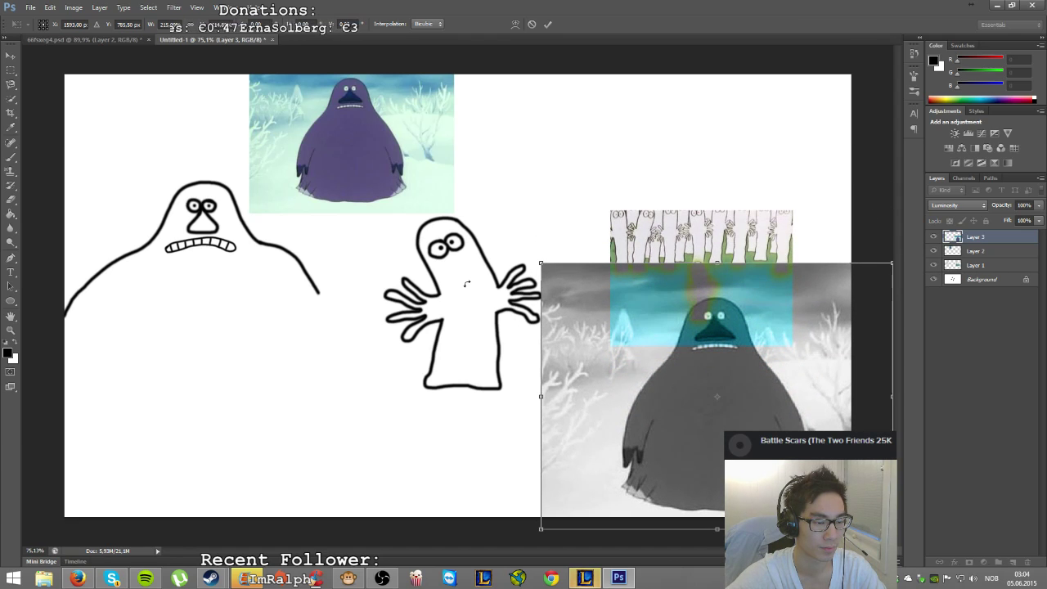
scroll(753, 375, "up", 2)
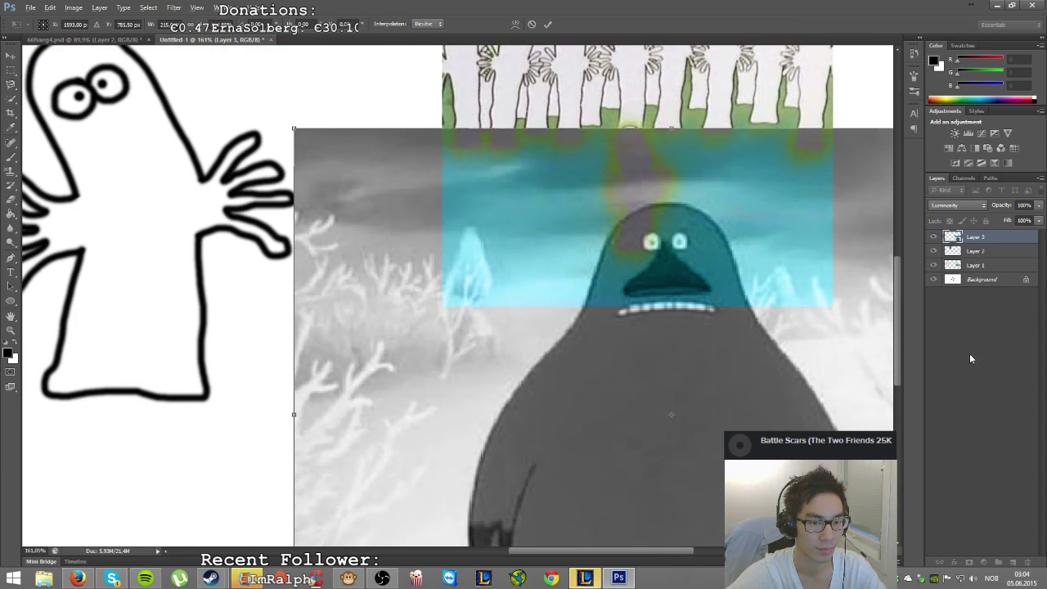
left_click(548, 25)
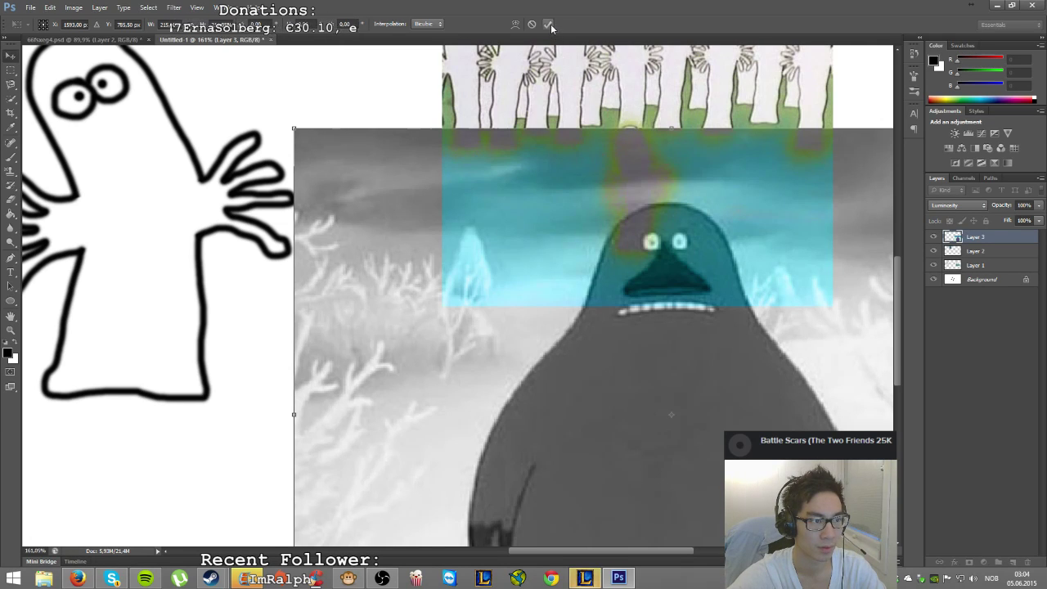
- Move the purple creature picture further left along the upper edge and shift the ghost reference layer up, clear of the grayscale picture
left_click(970, 264)
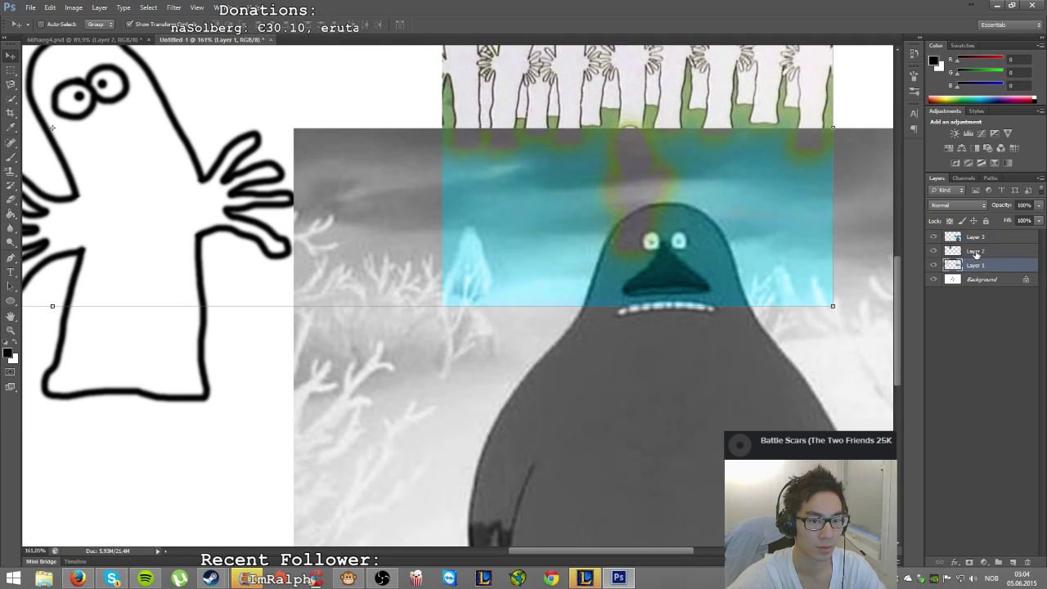
left_click(976, 253)
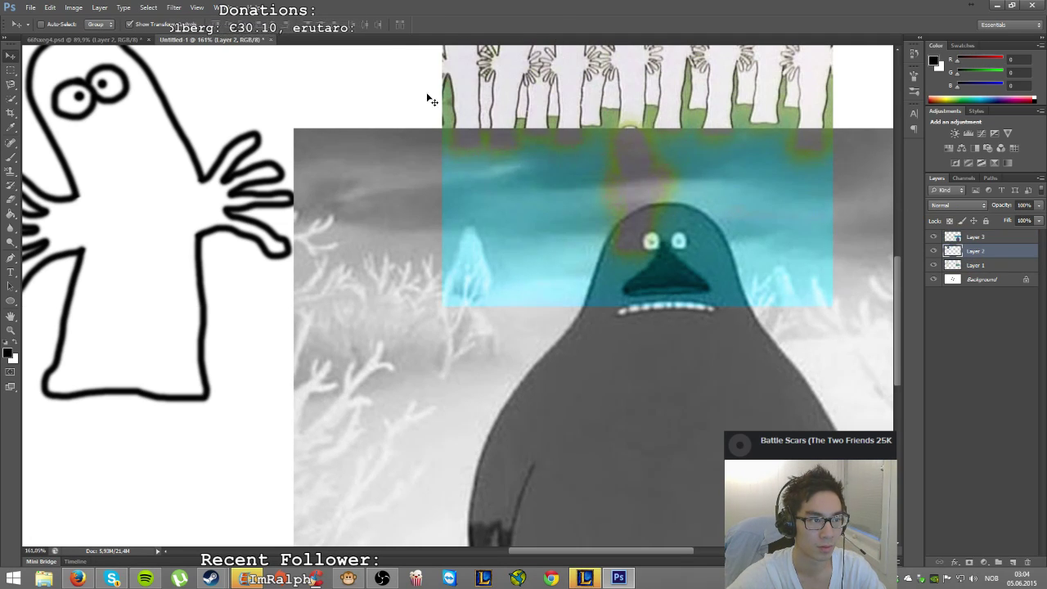
key("ctrl+0")
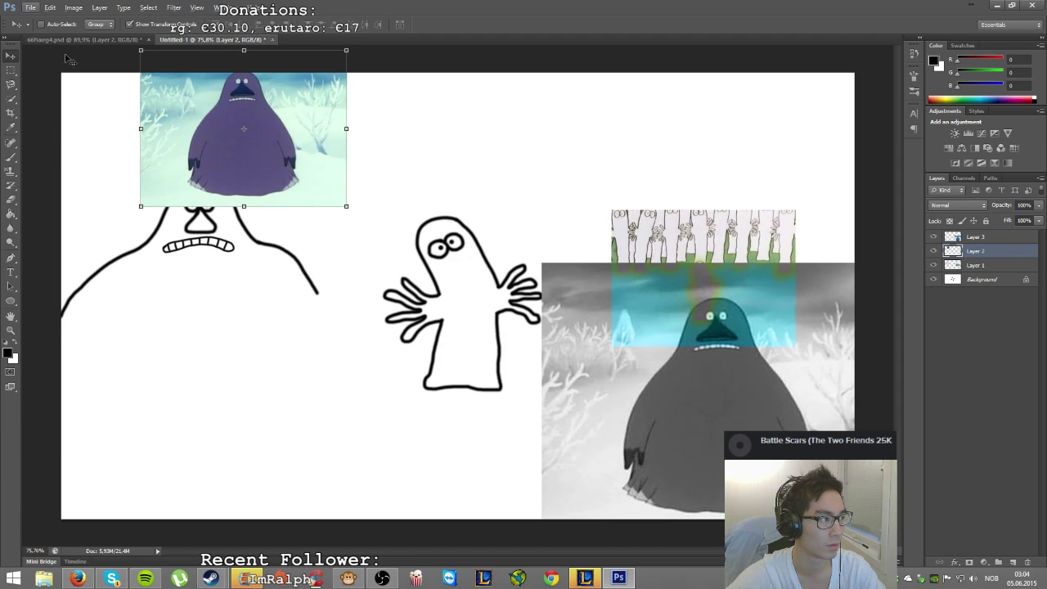
right_click(658, 231)
left_click(671, 236)
mouse_move(679, 225)
left_mouse_down()
mouse_move(591, 157)
mouse_move(701, 110)
mouse_move(714, 215)
mouse_move(692, 91)
left_mouse_up()
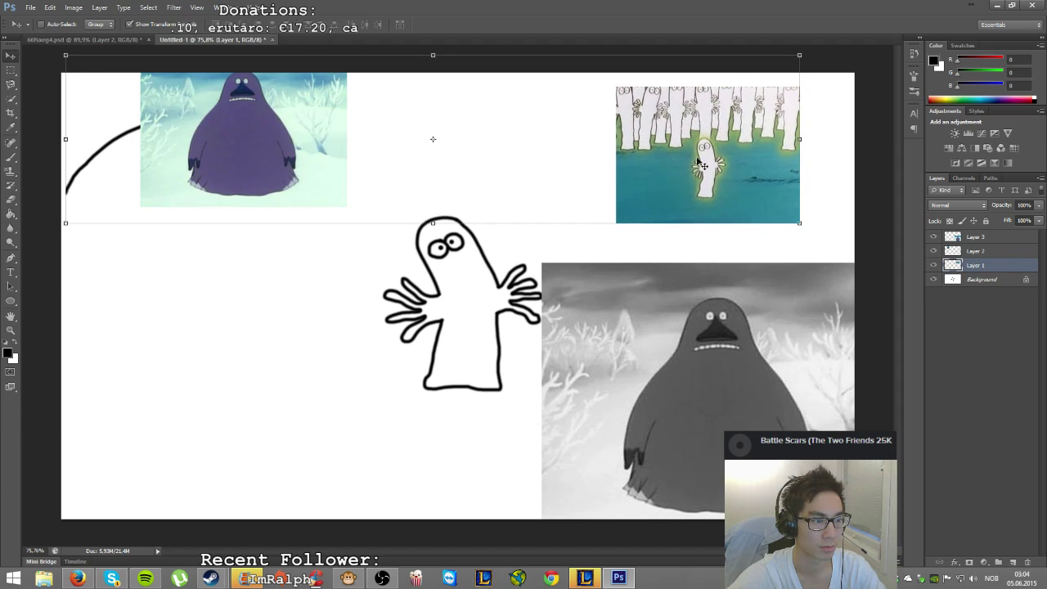
- Add a new layer directly above the ghost reference layer and switch to the Brush tool for drawing on it
left_click(1000, 563)
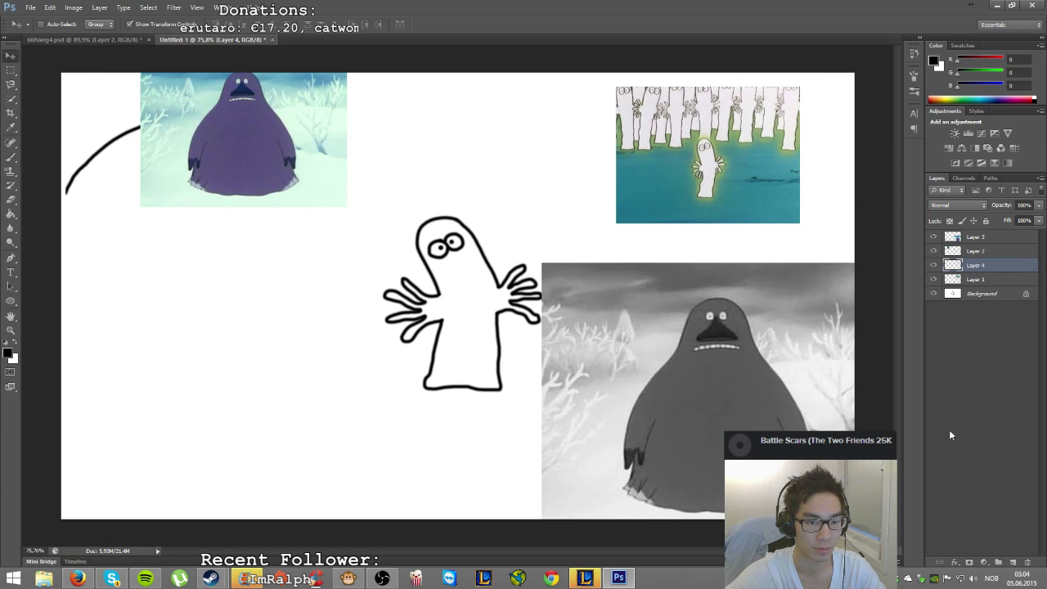
scroll(650, 379, "up", 5)
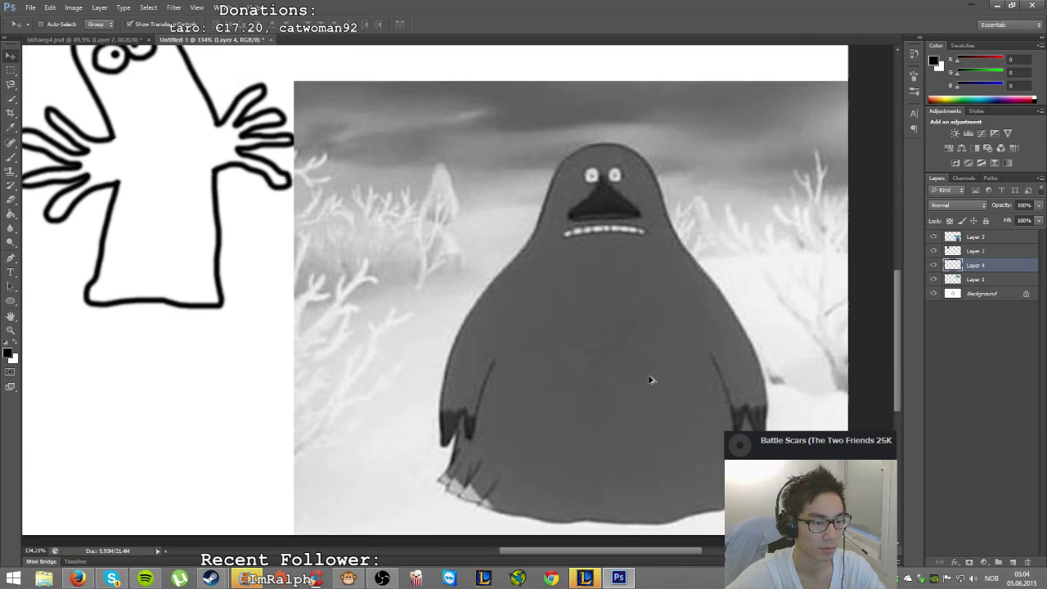
left_click(11, 156)
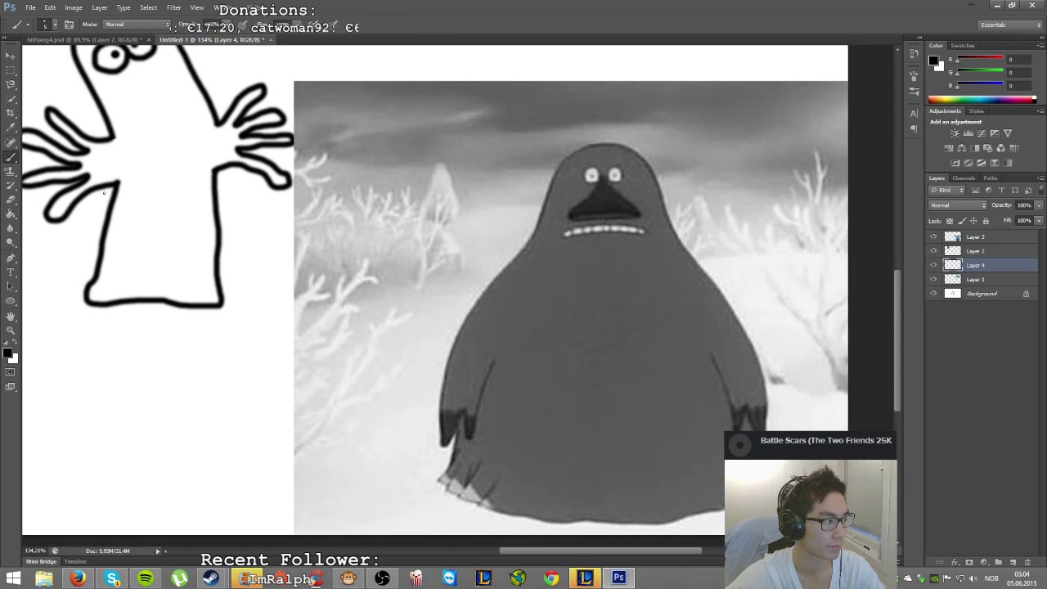
- Set the brush size to 10 px and trace the left side of the creature's head and body over the grayscale picture
left_click(47, 25)
type("10")
key("Return")
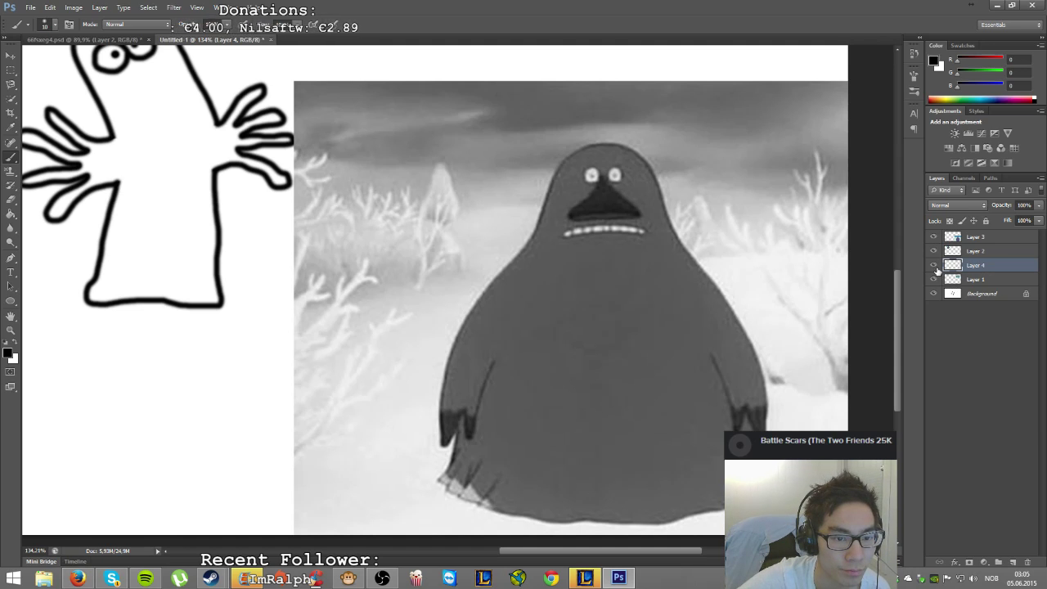
left_click(935, 267)
left_click(935, 265)
left_click(934, 236)
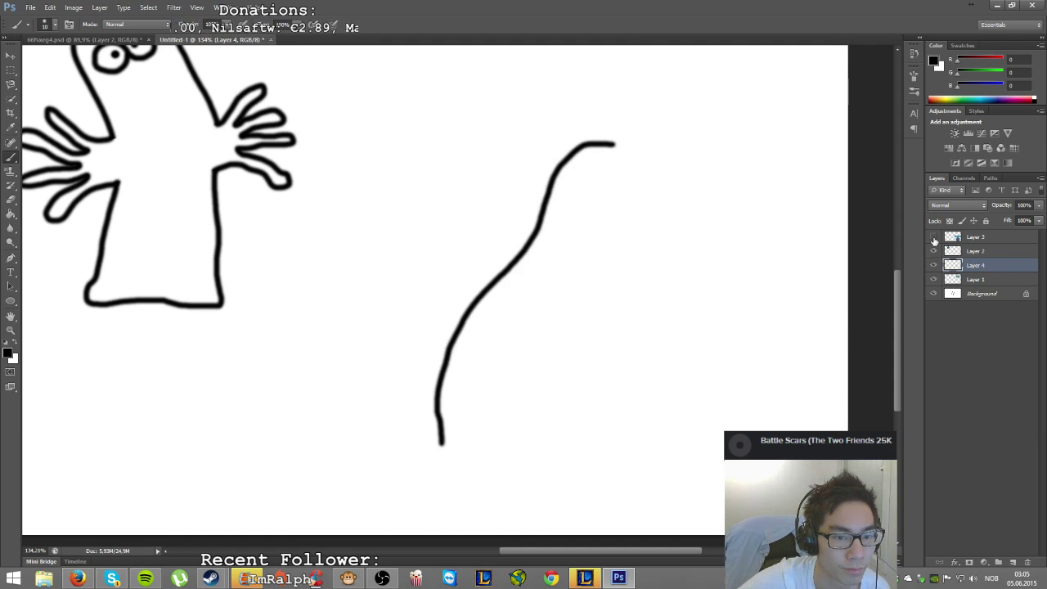
left_click(933, 237)
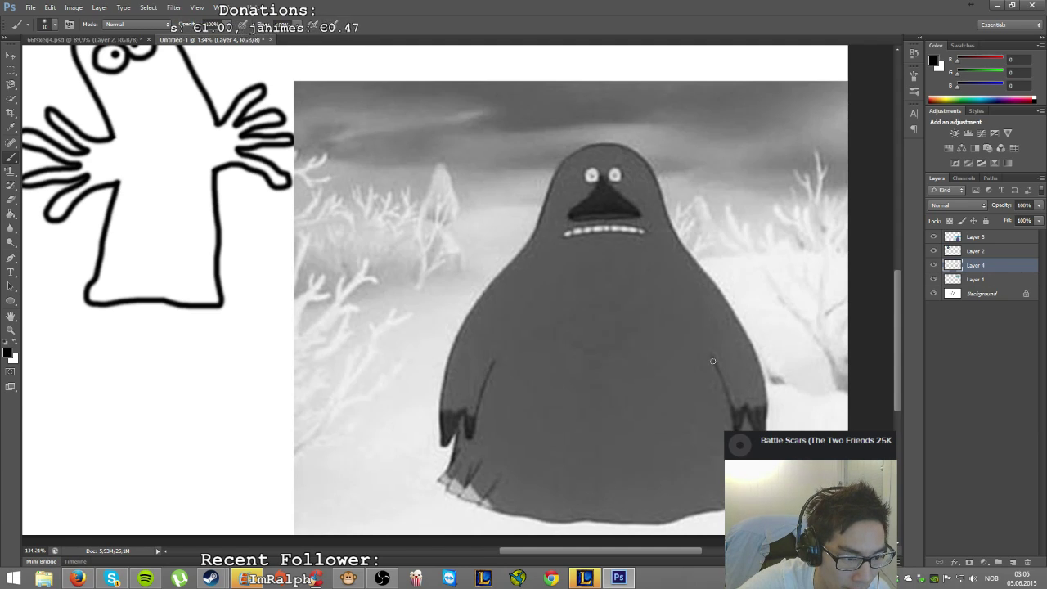
- Trace the rest of the creature's outline, including both arms with claws and the wavy hem, checking it with the grayscale picture hidden
left_click_drag(713, 361, 733, 428)
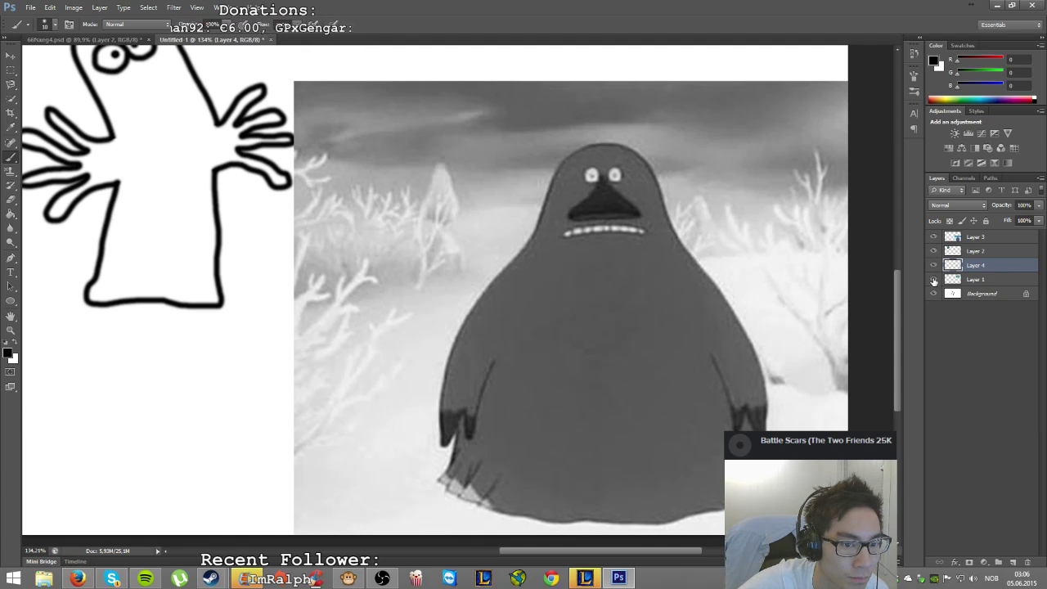
left_click(935, 237)
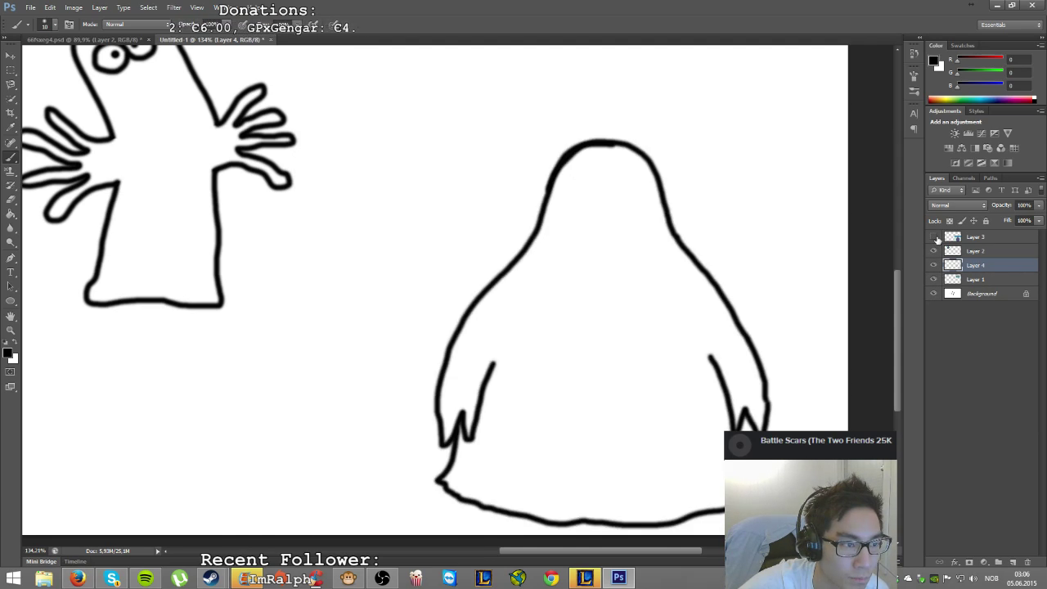
left_click(935, 238)
left_click(935, 237)
left_click(935, 237)
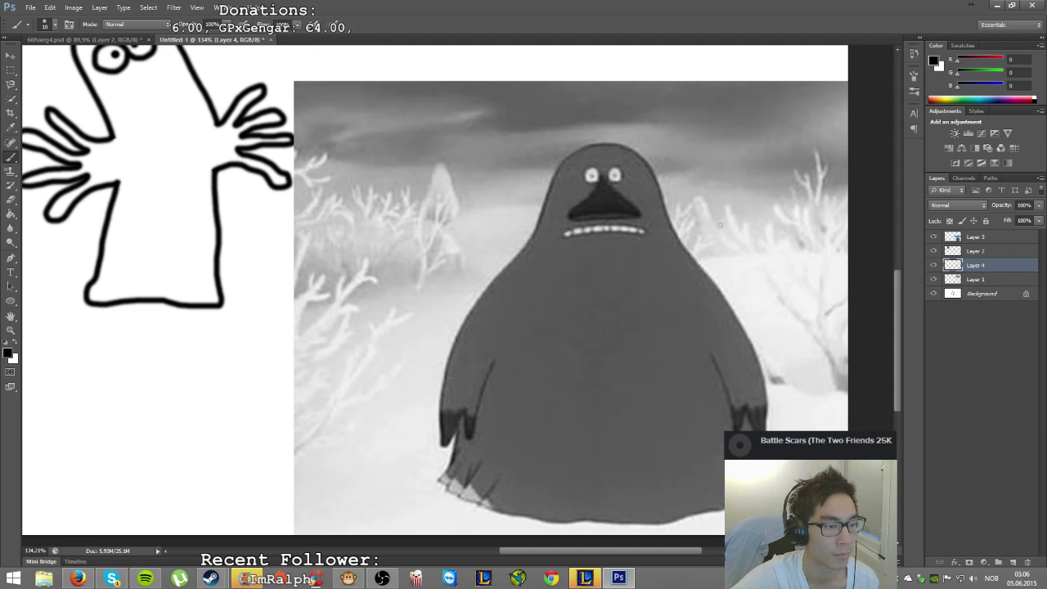
- Set the brush size to 5 px and trace the creature's nose and wide mouth over the grayscale picture
left_click(48, 24)
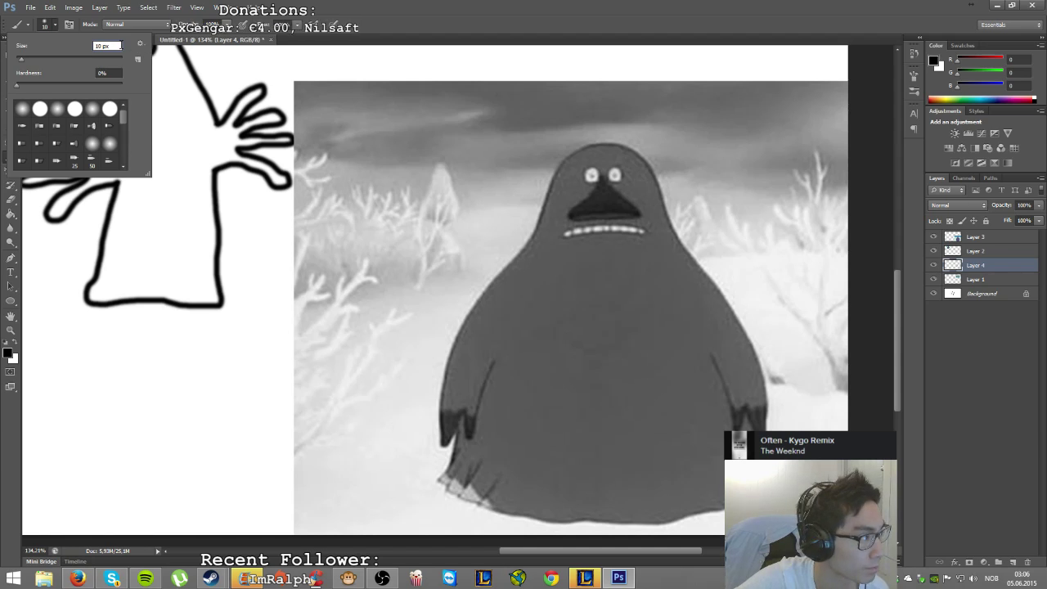
key("Return")
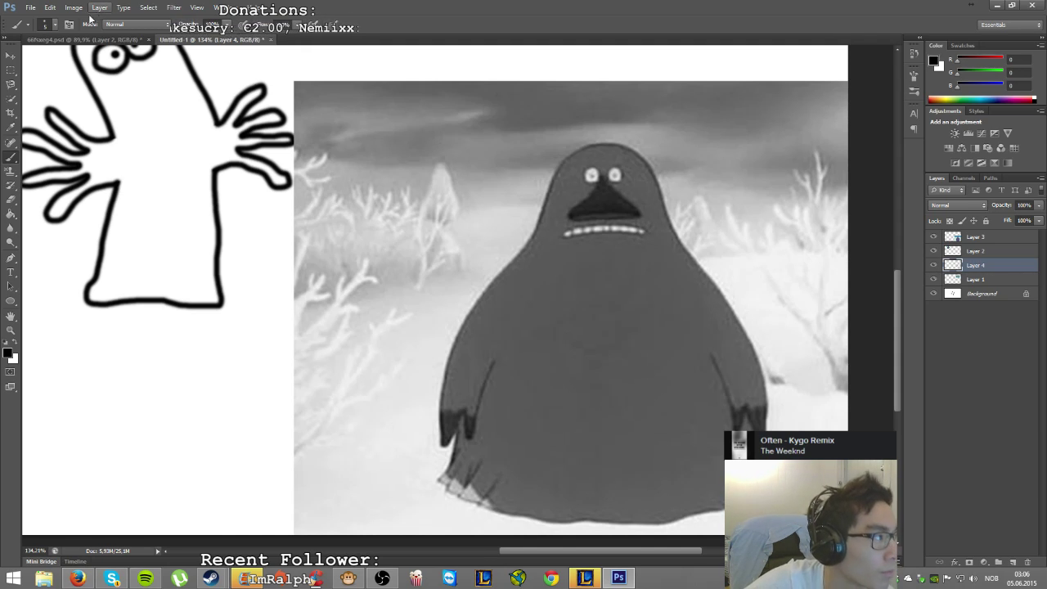
left_click(934, 237)
left_click(934, 237)
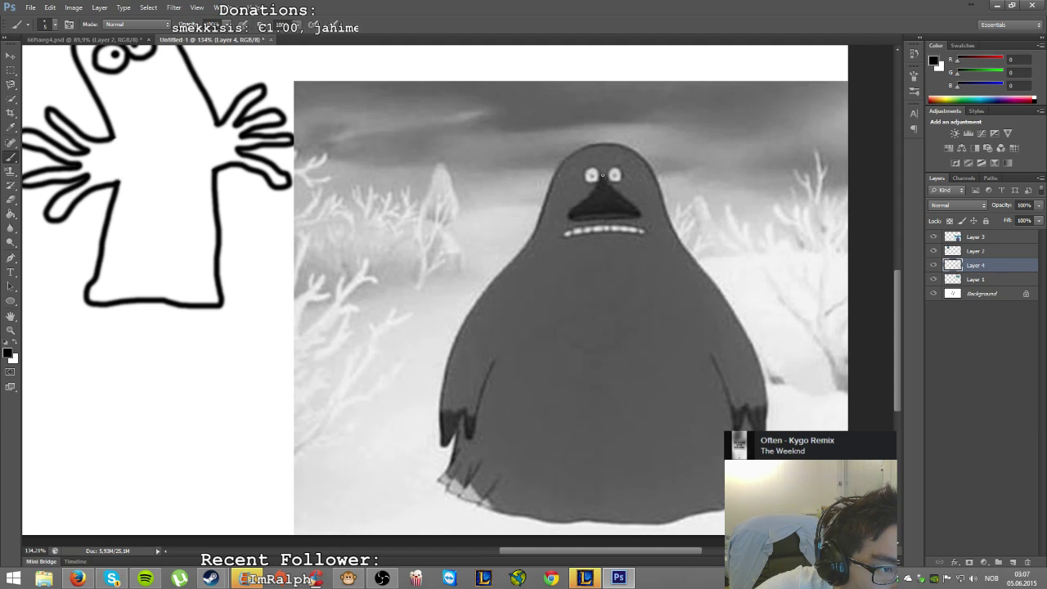
left_click(934, 237)
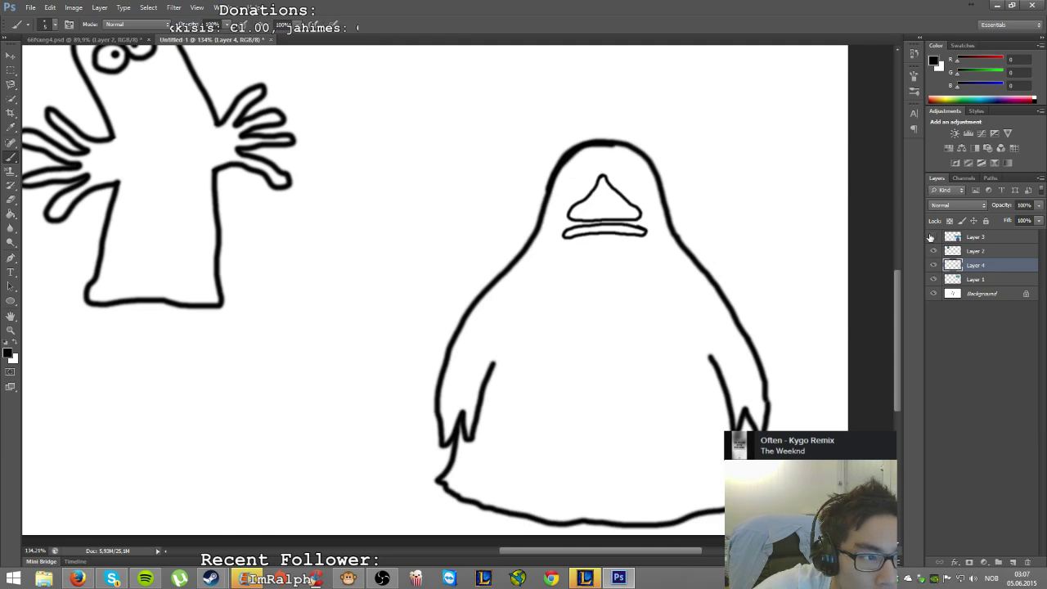
left_click(934, 237)
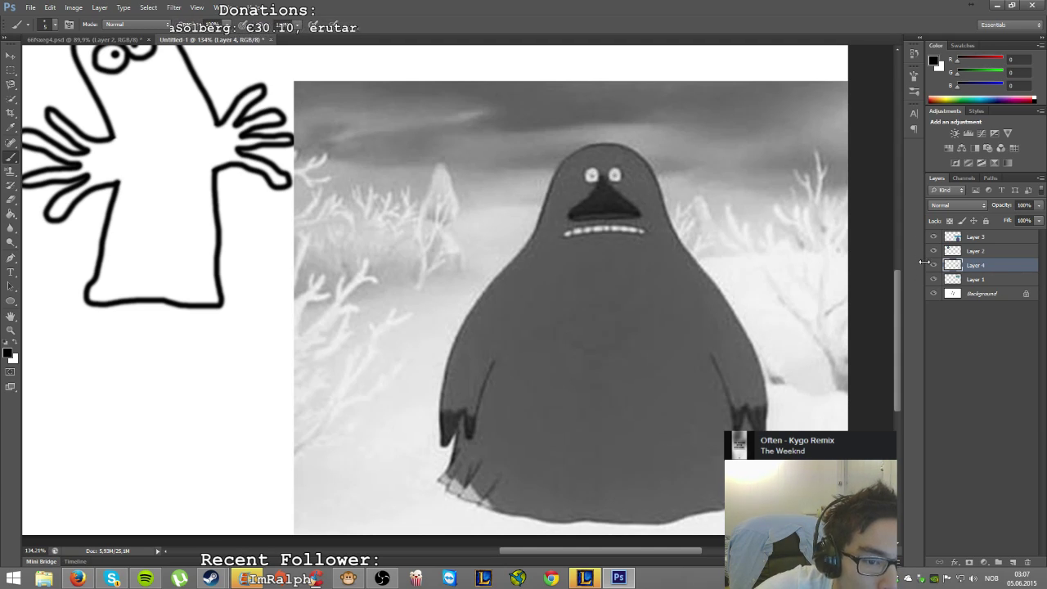
- Trace the creature's two round eyes with pupils above the nose and hide the grayscale picture layer
left_click(934, 236)
left_click(933, 237)
left_click(933, 236)
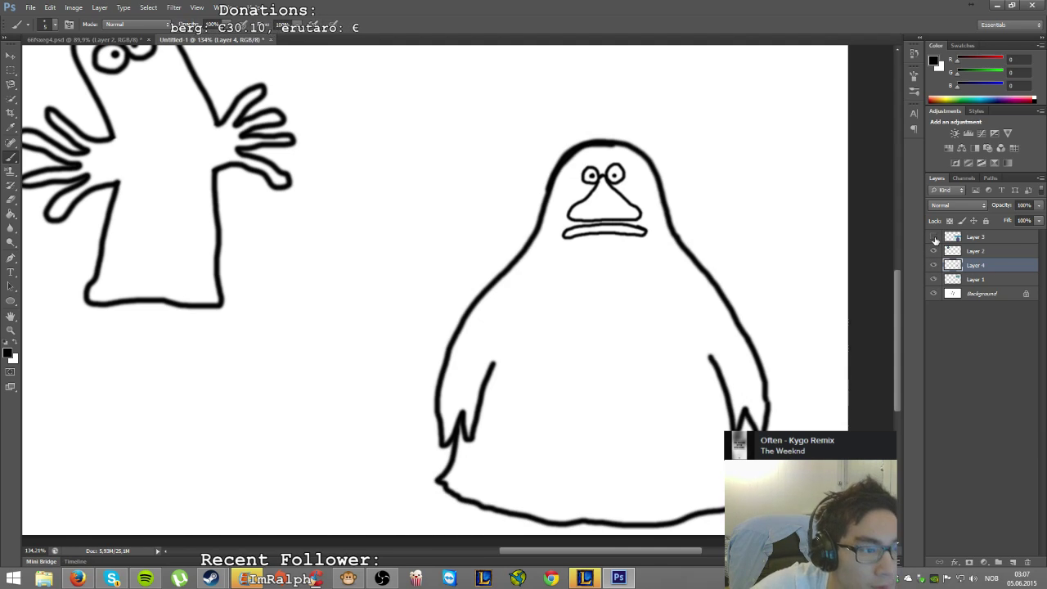
left_click(934, 237)
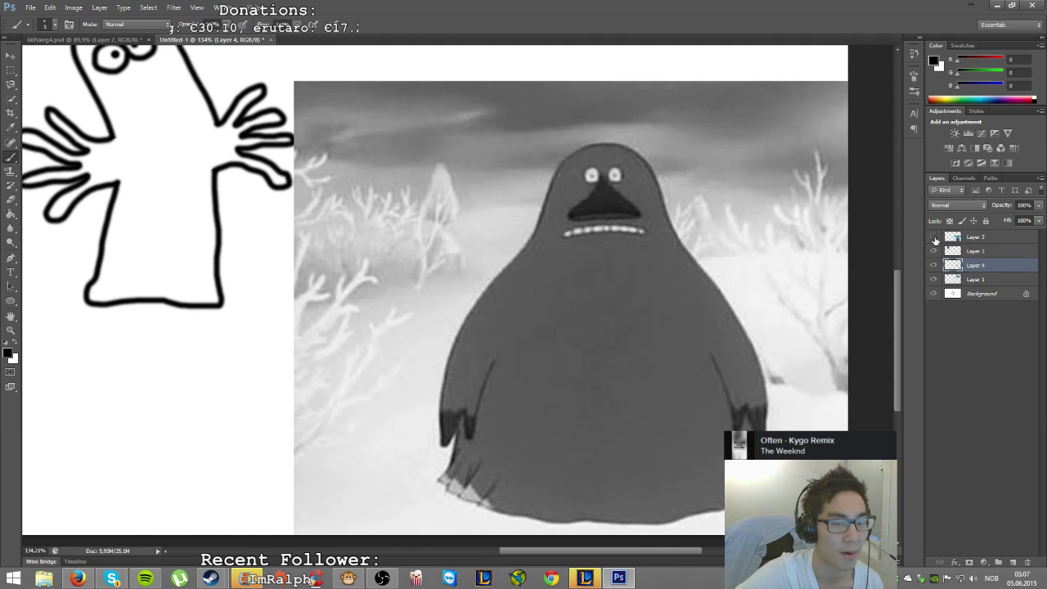
left_click(934, 236)
- Fill the drawn creature's body with purple and its nose with dark blue, both sampled from the coloured creature picture
scroll(645, 215, "down", 3)
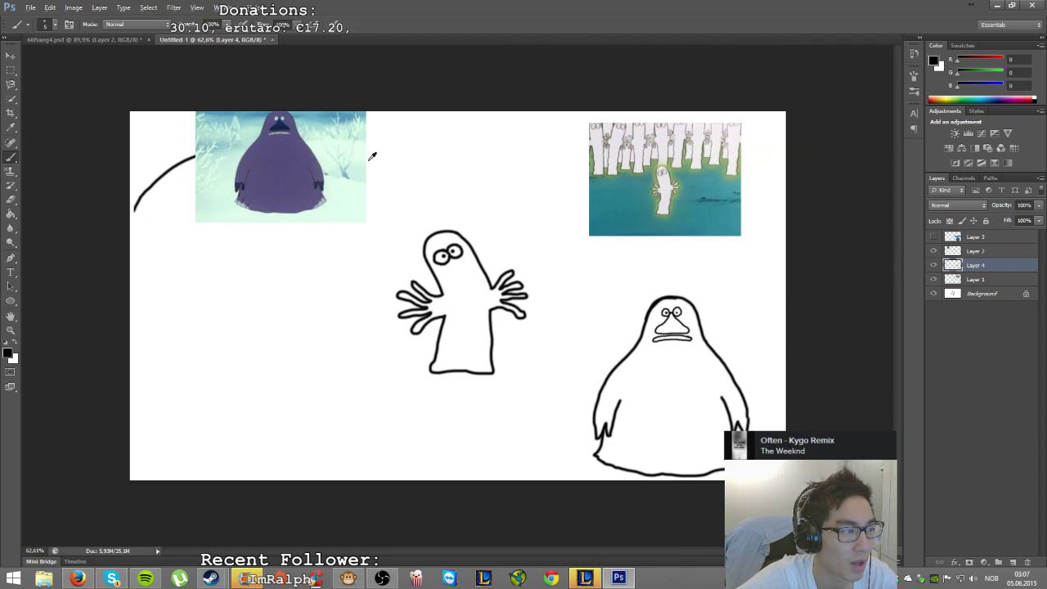
left_click(275, 166, "alt")
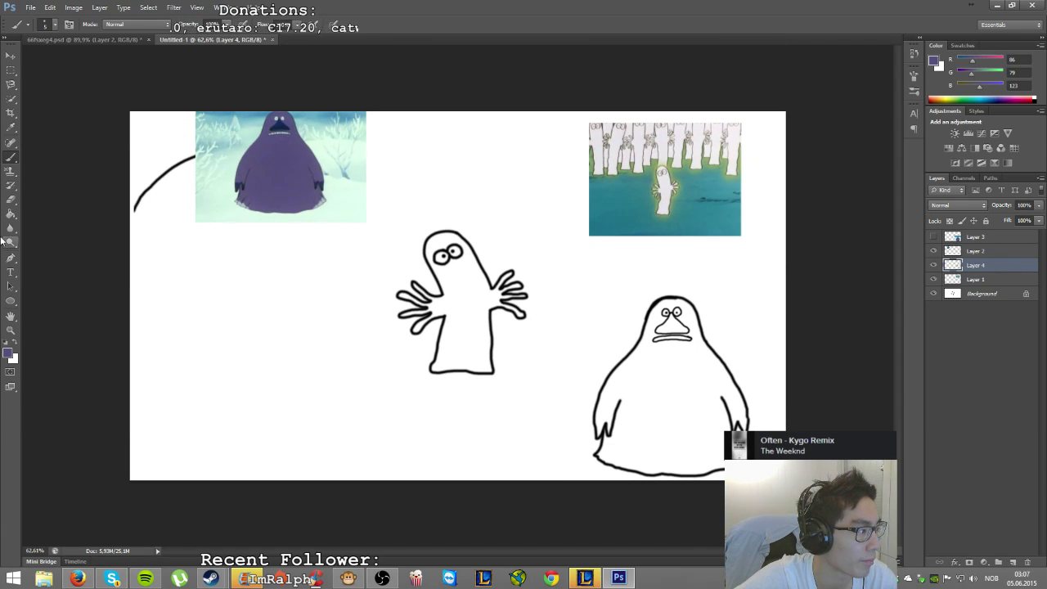
left_click(11, 213)
left_click(660, 388)
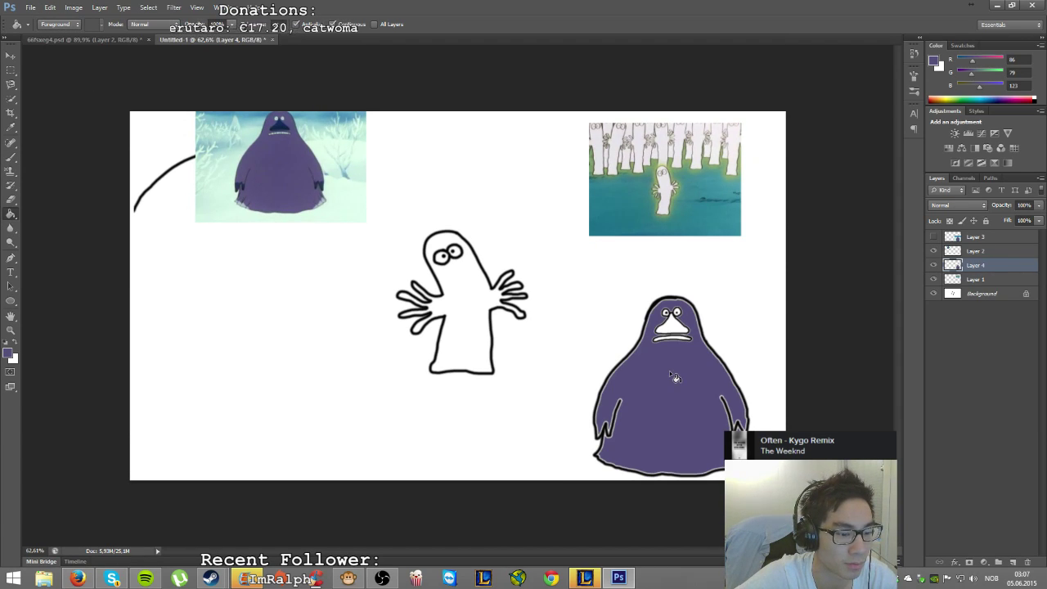
left_click(284, 123, "alt")
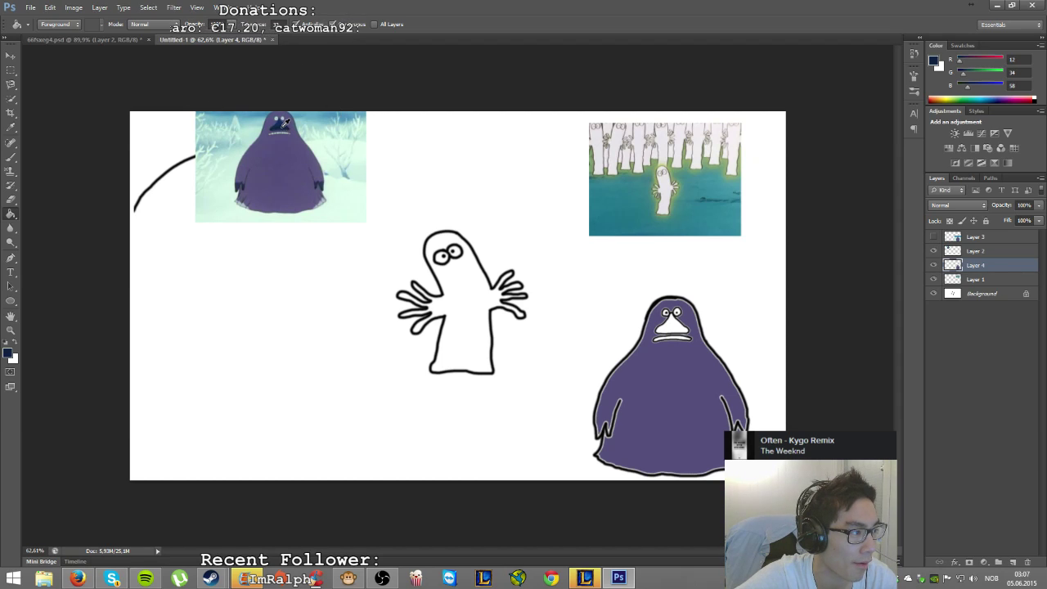
left_click(676, 329)
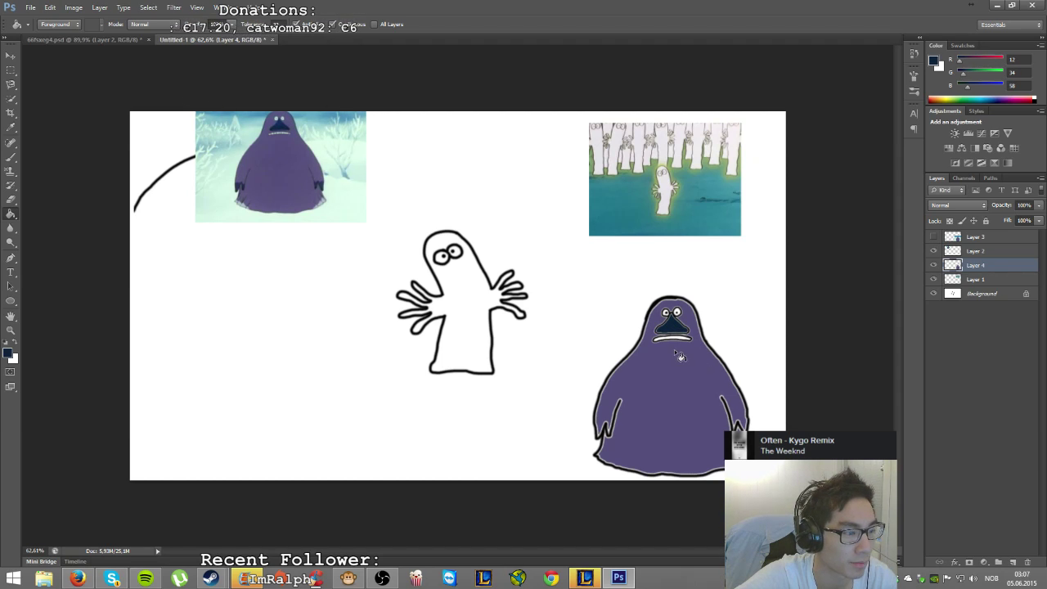
- Reset the brush colour to black and draw short dividing lines across the creature's mouth to form teeth
scroll(679, 357, "up", 5)
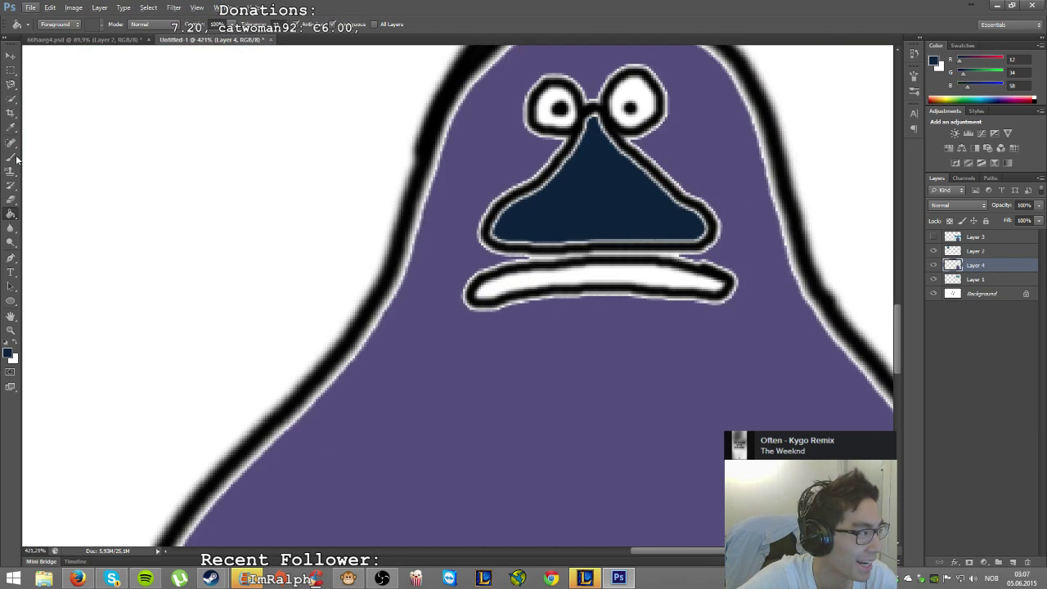
left_click(15, 159)
left_click(45, 25)
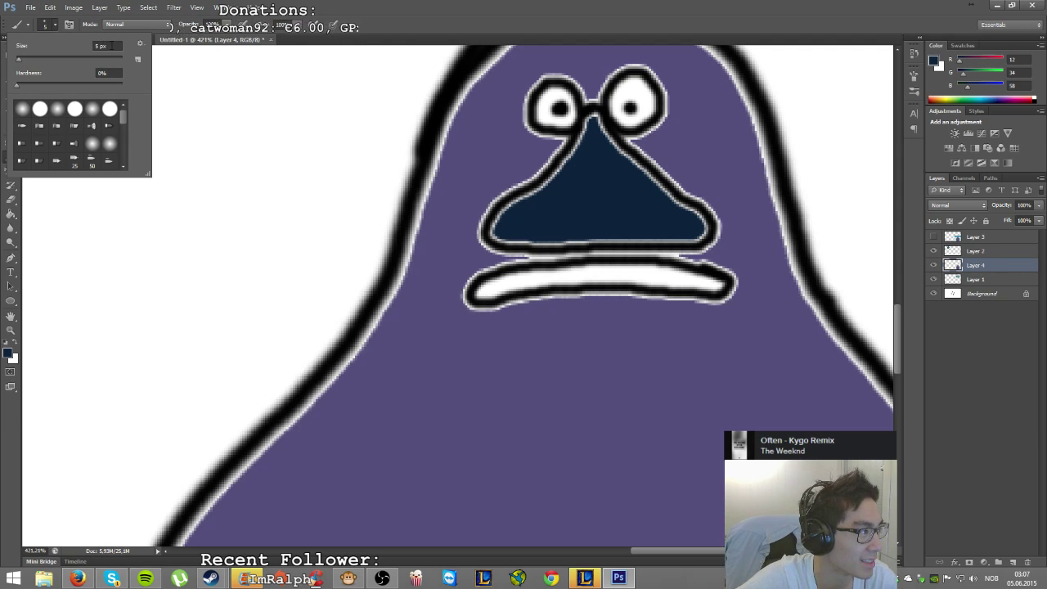
left_click(496, 286)
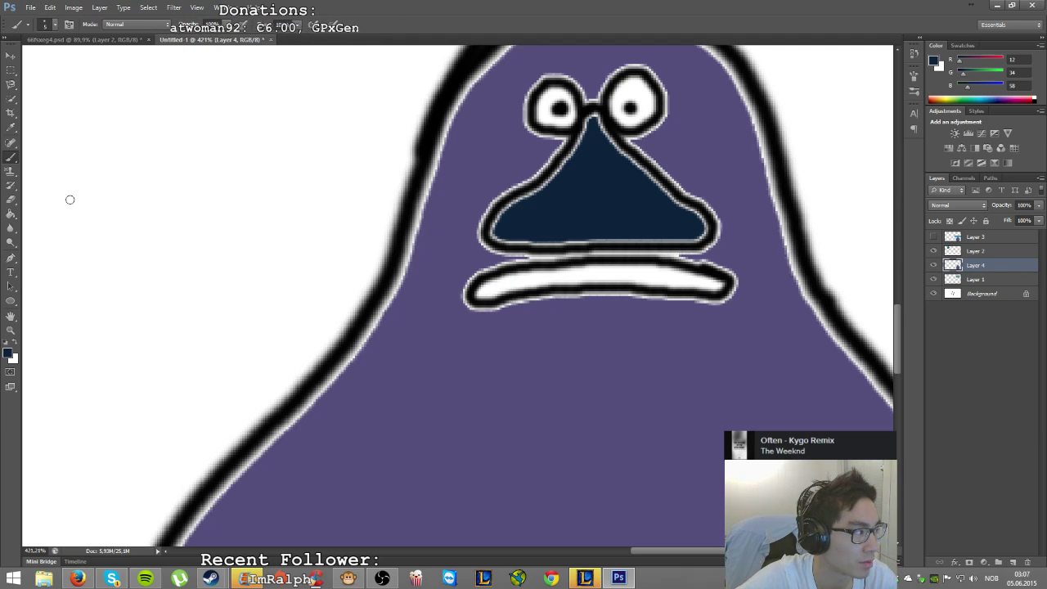
left_click(17, 347)
left_click(6, 347)
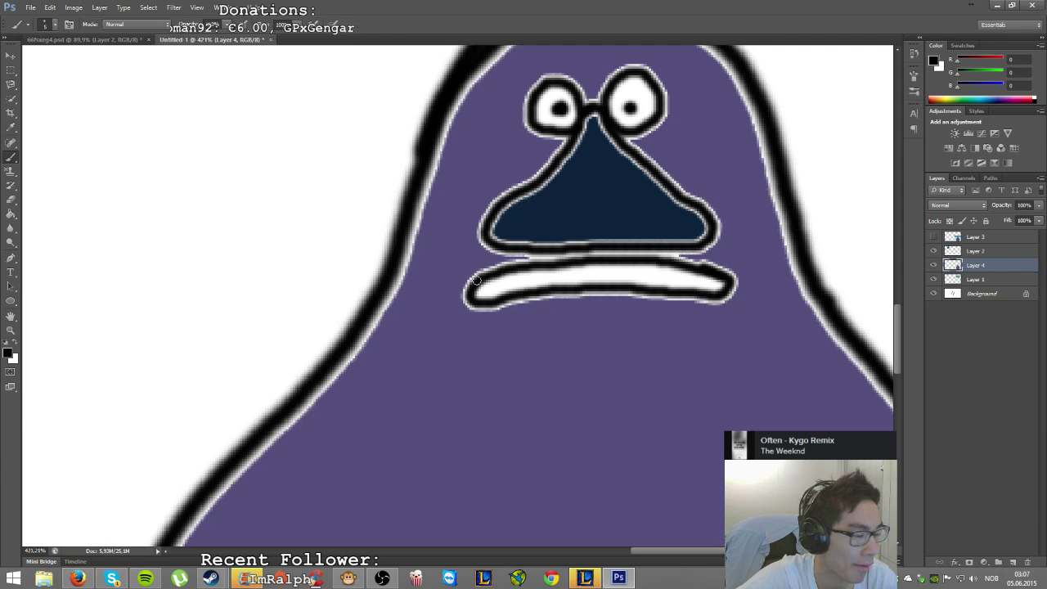
mouse_move(500, 275)
left_mouse_down()
mouse_move(494, 294)
mouse_move(539, 291)
left_mouse_up()
left_click_drag(581, 263, 578, 290)
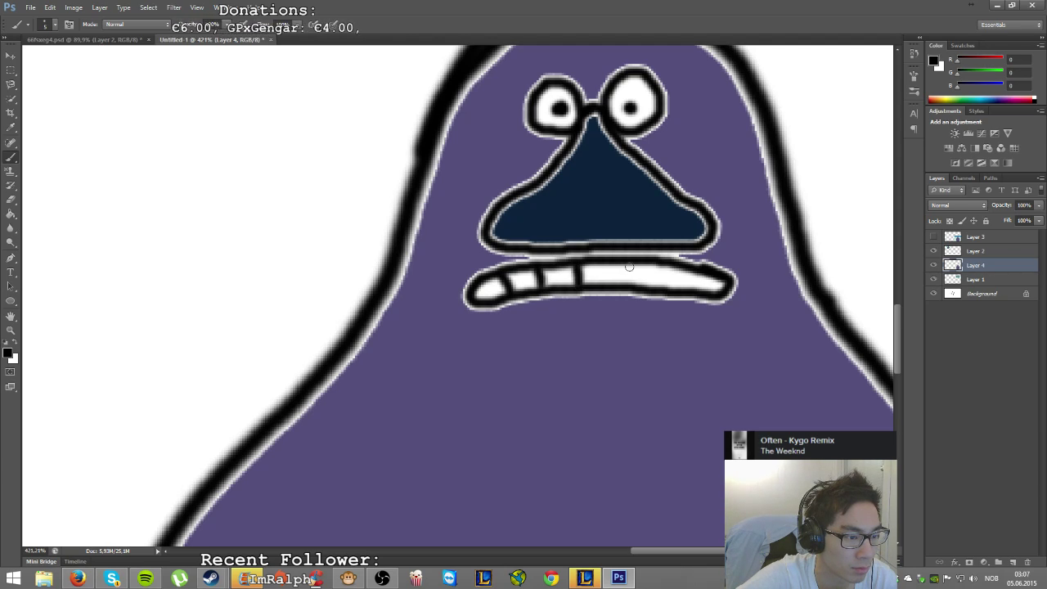
left_click_drag(618, 260, 616, 291)
mouse_move(654, 262)
left_mouse_down()
mouse_move(653, 289)
mouse_move(683, 293)
left_mouse_up()
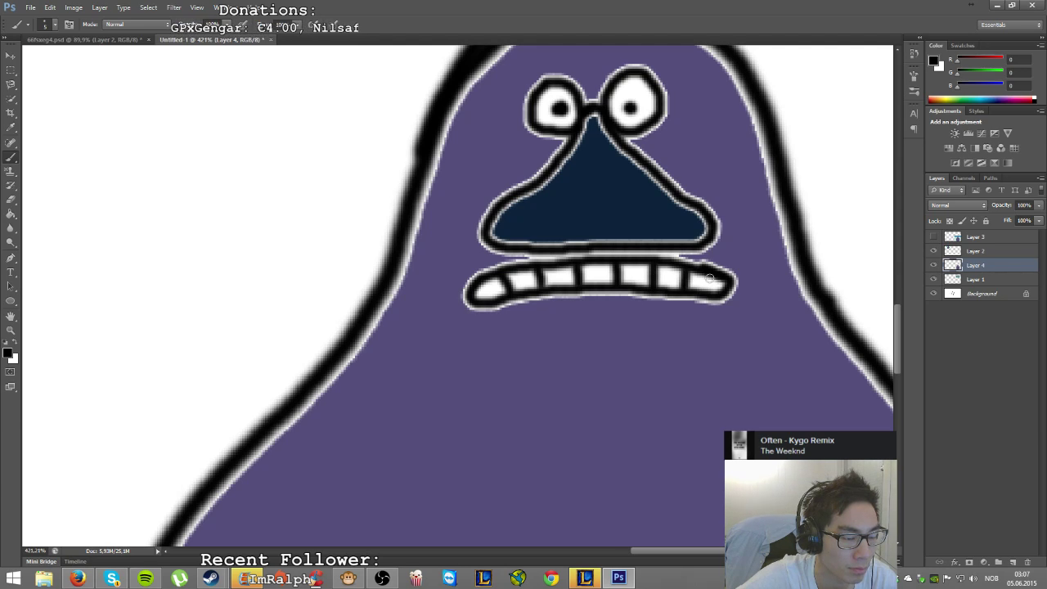
- Delete the hidden grayscale creature picture's layer, Layer 3
scroll(710, 278, "down", 8)
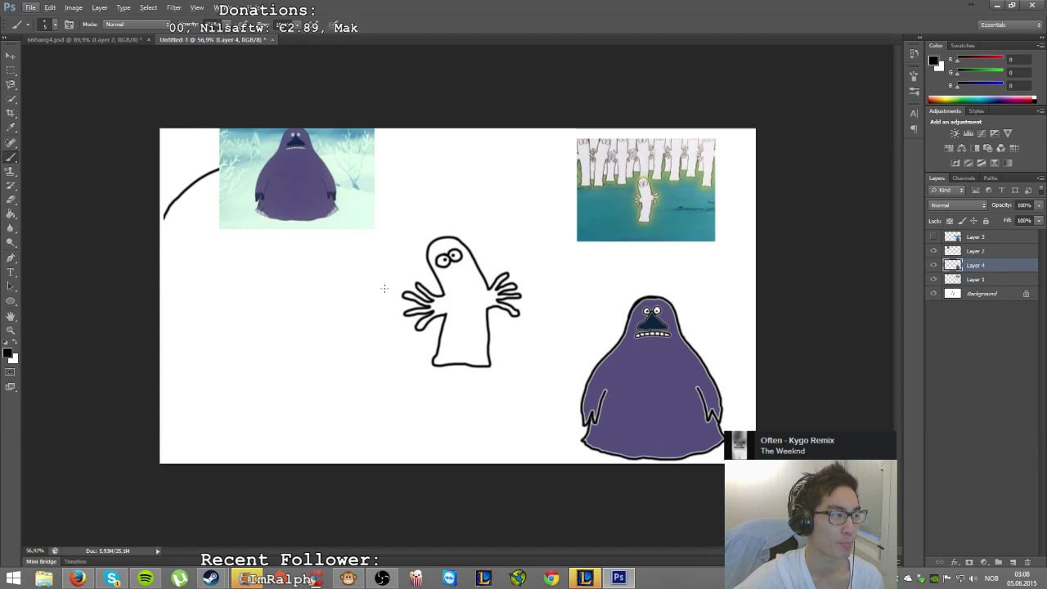
key("v")
left_click(953, 238)
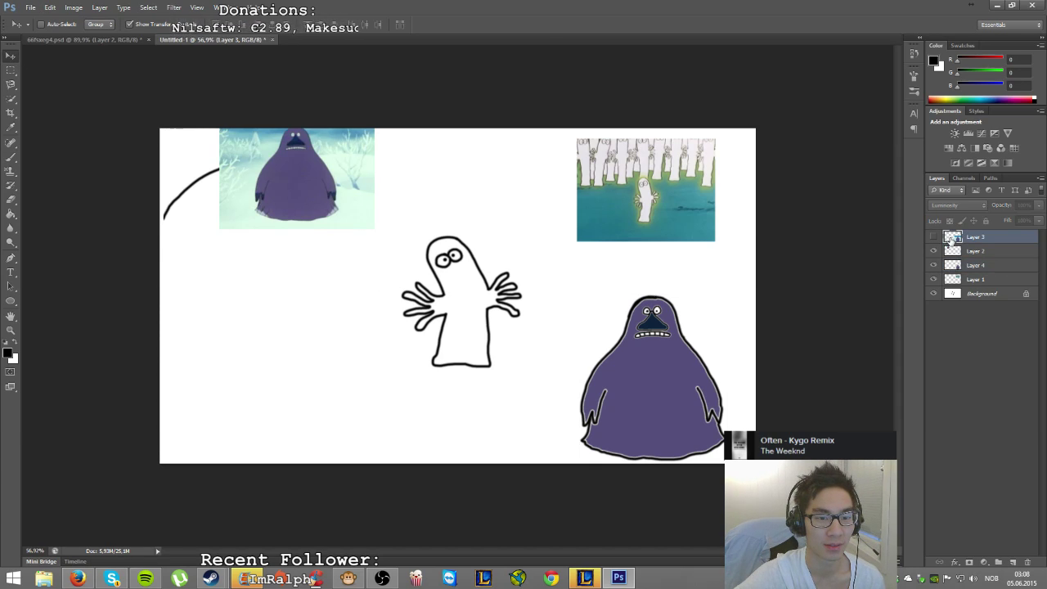
left_click(935, 237)
left_click(935, 238)
left_click(936, 237)
left_click(935, 237)
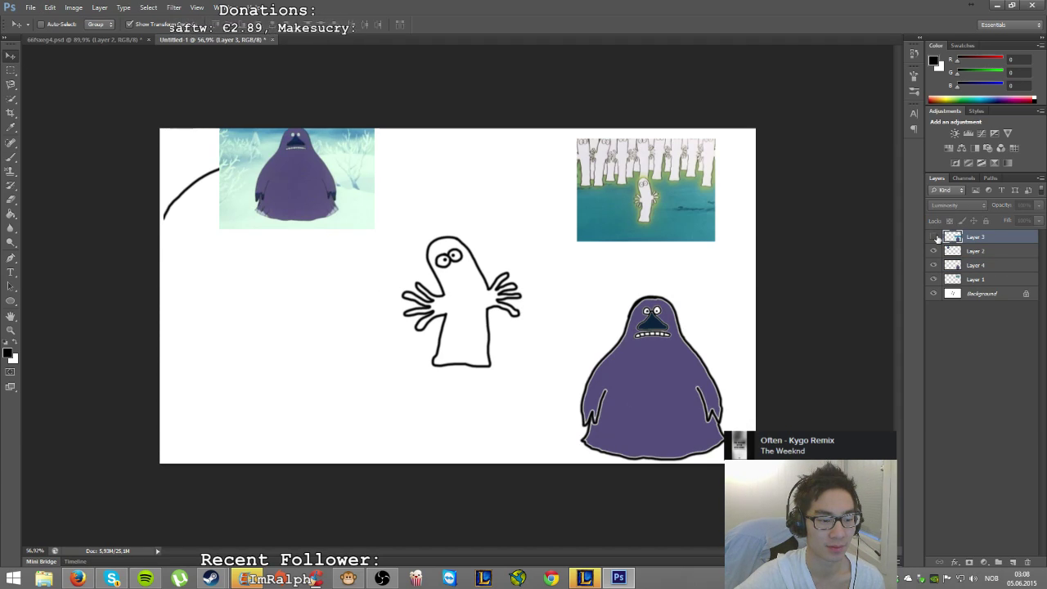
left_click(935, 237)
left_click(935, 237)
key("Delete")
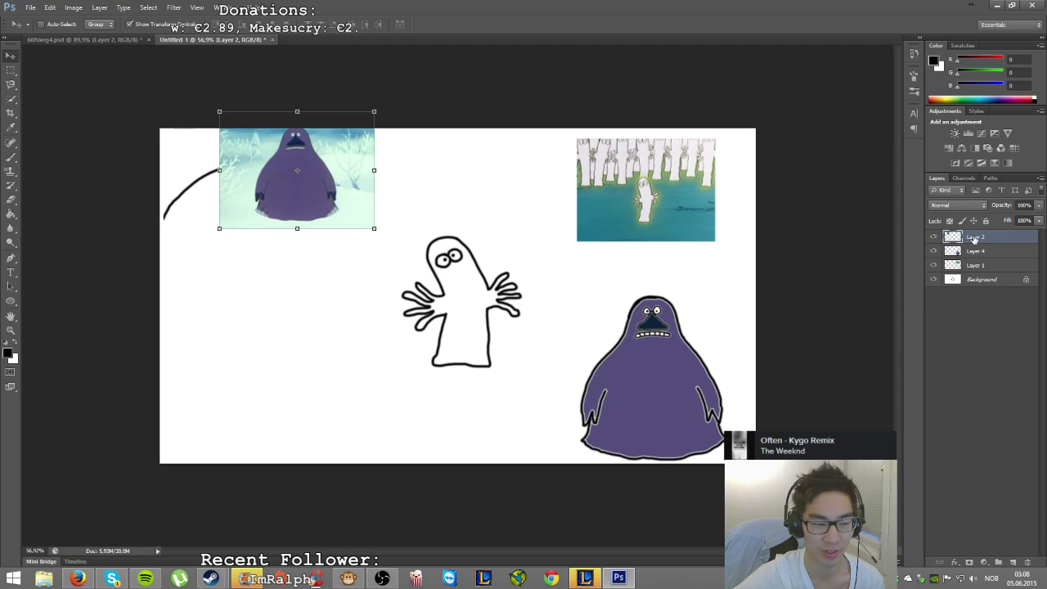
- Identify the layer contents by toggling visibility and delete the purple creature reference picture's layer, Layer 2
left_click(952, 252)
left_click(935, 251)
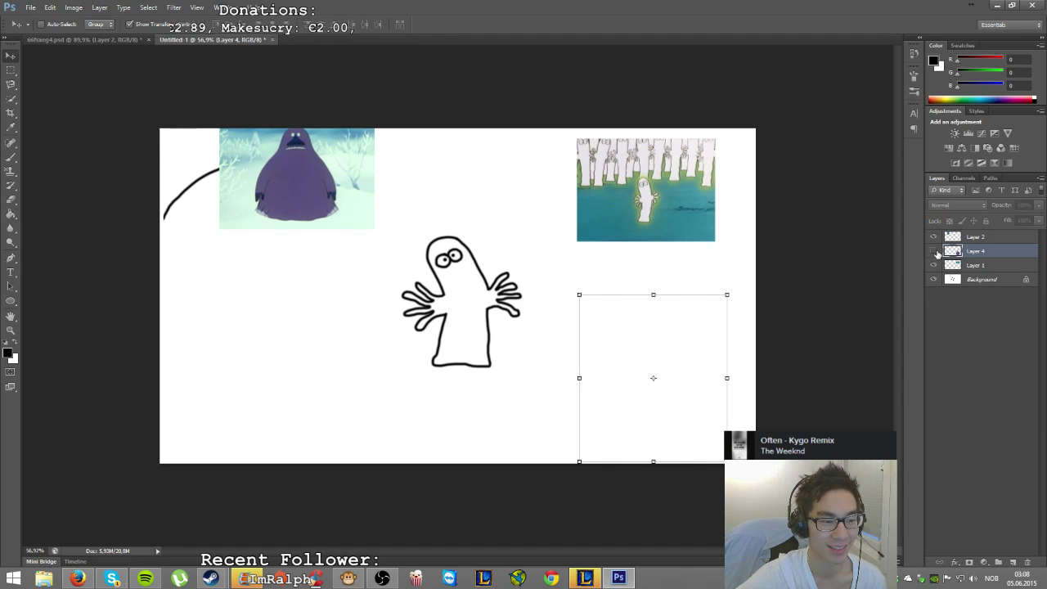
left_click(935, 251)
left_click(973, 239)
left_click(935, 238)
left_click(935, 237)
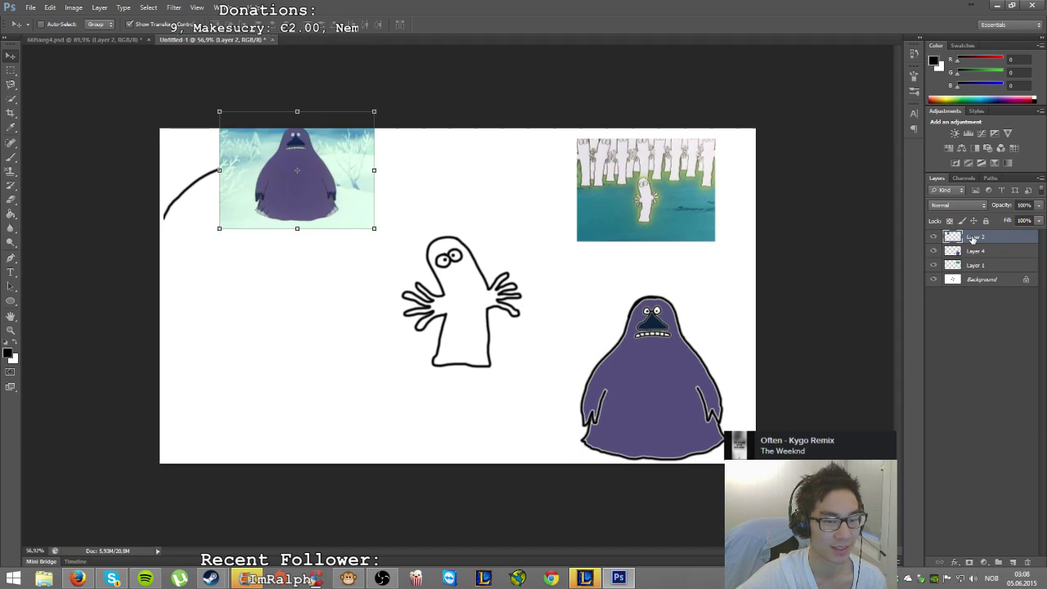
key("Delete")
- Delete Layer 1, which holds the ghost reference picture and the early creature sketch
left_click(935, 251)
left_click(935, 251)
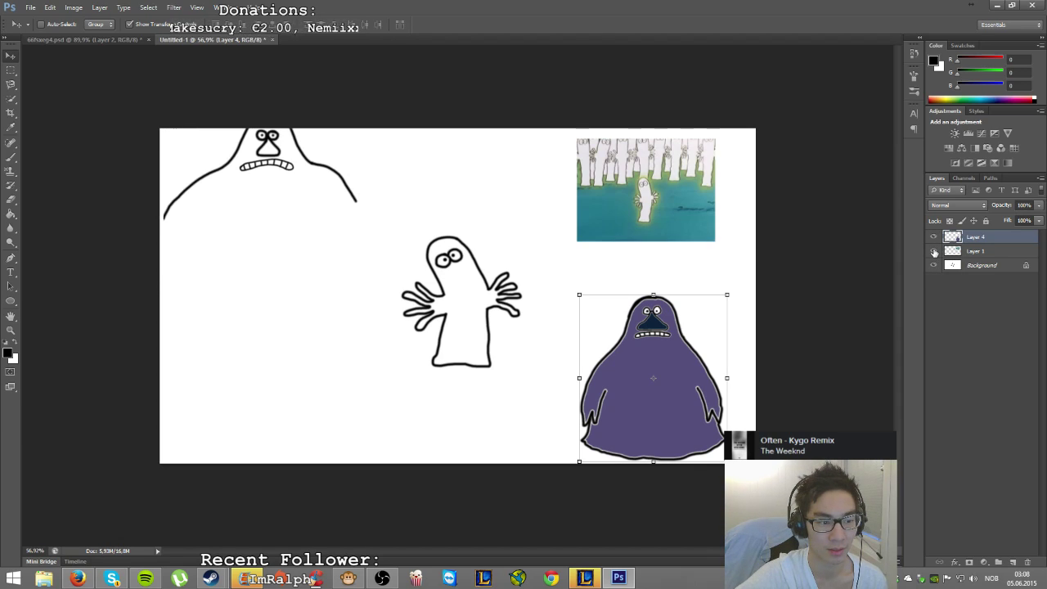
left_click(956, 251)
key("Delete")
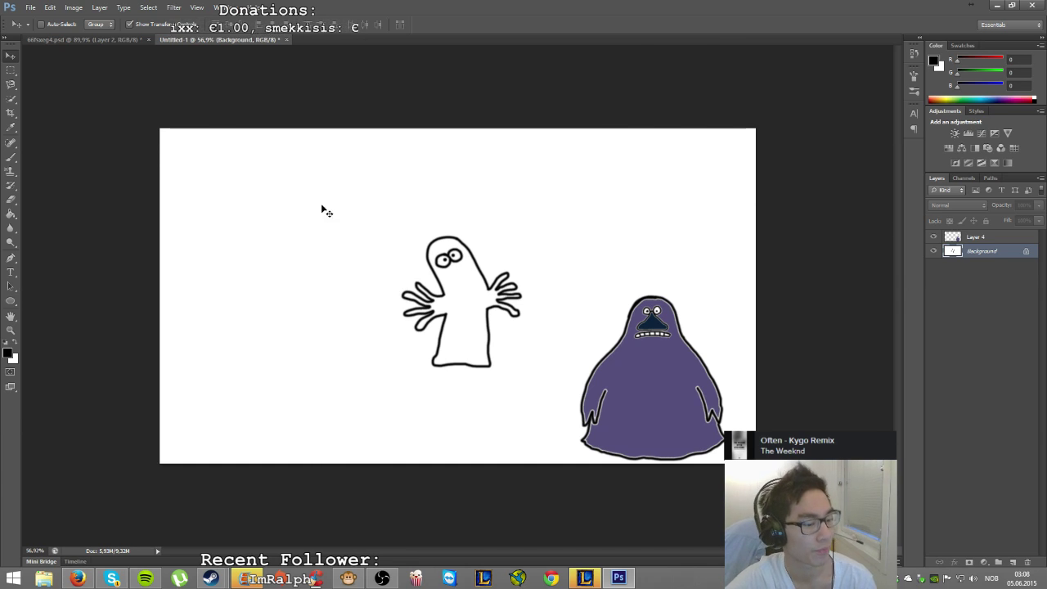
- Switch to the League of Legends client, reply ":D" in the open friend chat and minimize the chat
key("alt+Tab")
left_click(222, 472)
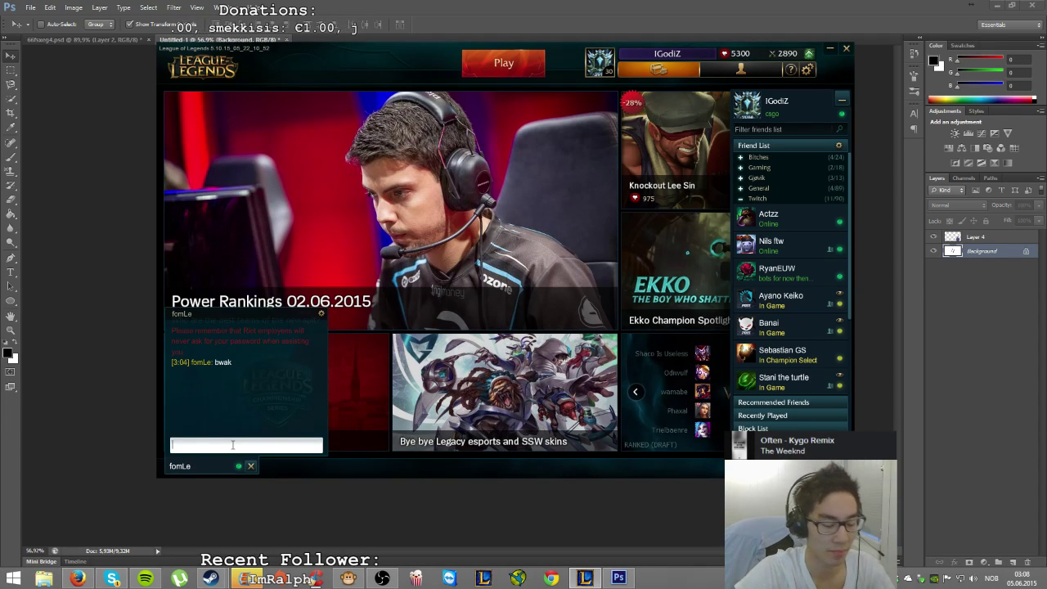
type(":D")
key("Return")
left_click(227, 467)
- Switch to Movie Maker and dismiss the notice about the finished video file 1.mp4
key("alt+Tab")
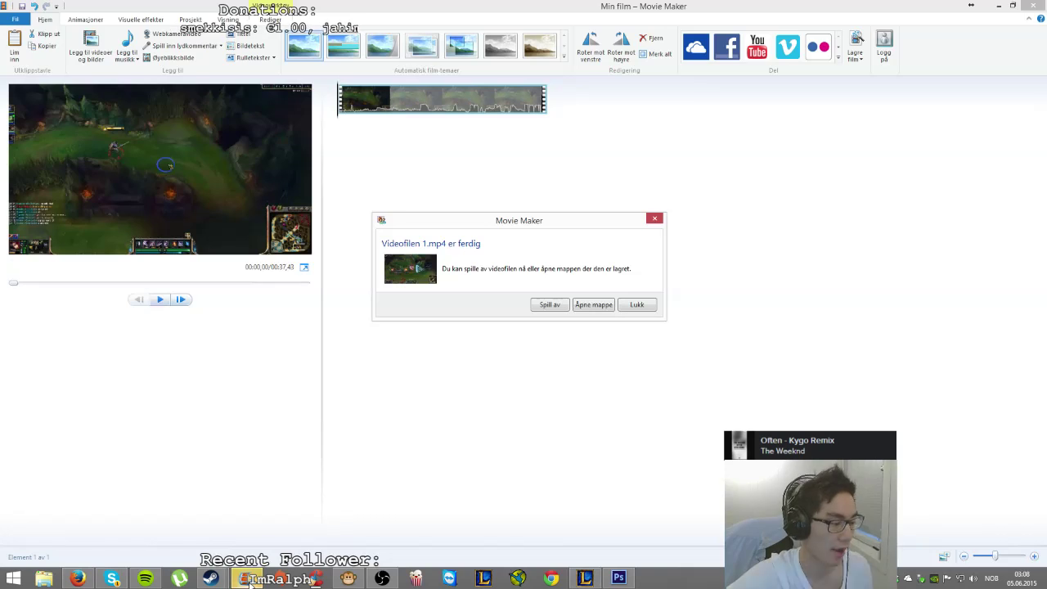
left_click(636, 305)
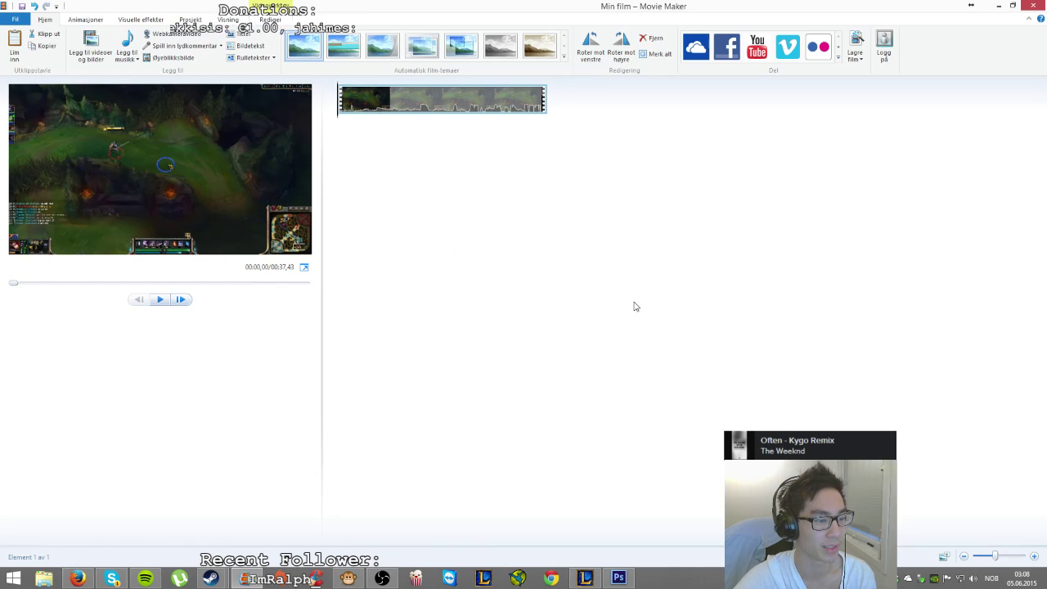
- Delete the first clip from the timeline, leaving only the second one in the project
left_click(490, 100)
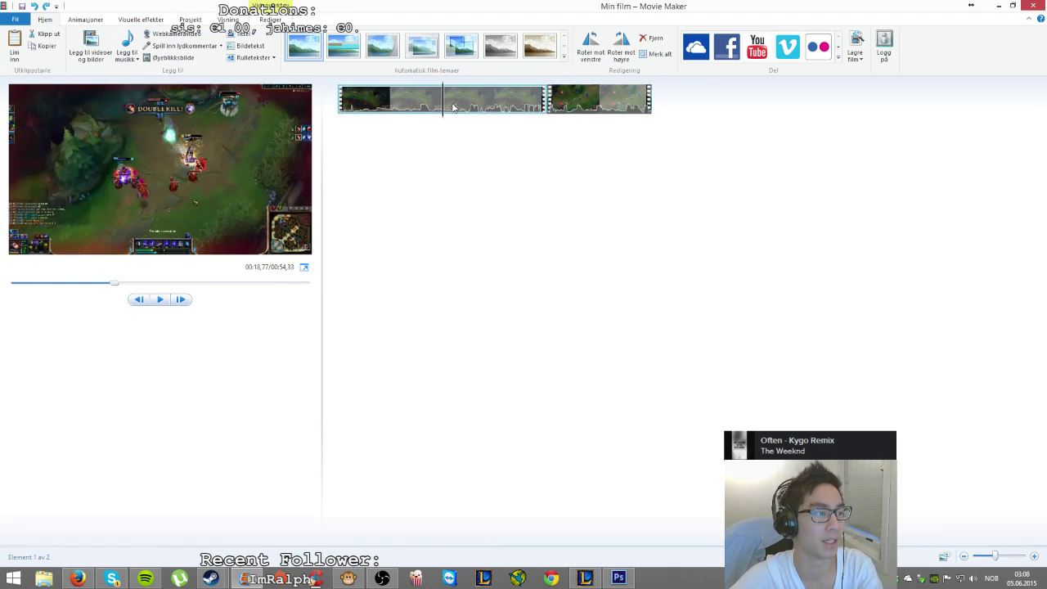
key("Delete")
left_click(23, 6)
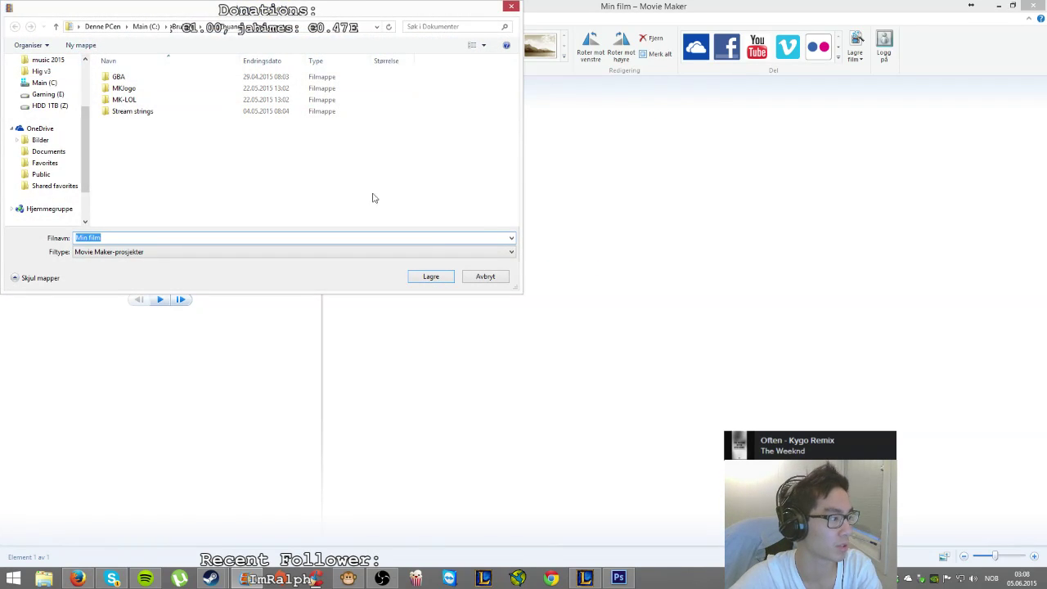
left_click(479, 275)
- Export the remaining clip to the desktop as an MPEG-4/H.264 video named 2 and dismiss the finished-file notice
left_click(15, 18)
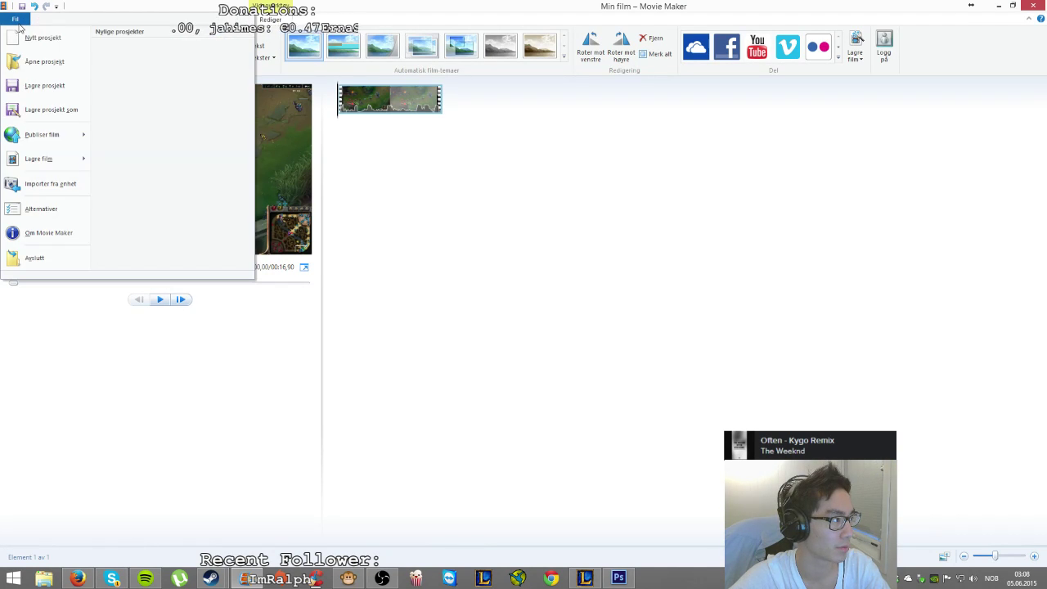
mouse_move(38, 158)
left_click(139, 135)
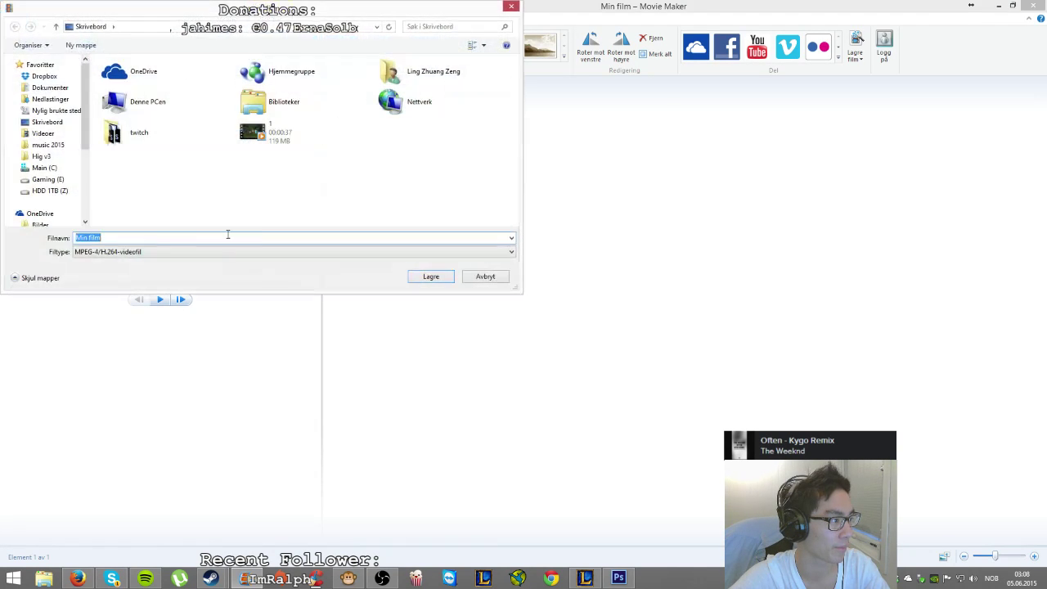
type("2")
left_click(438, 280)
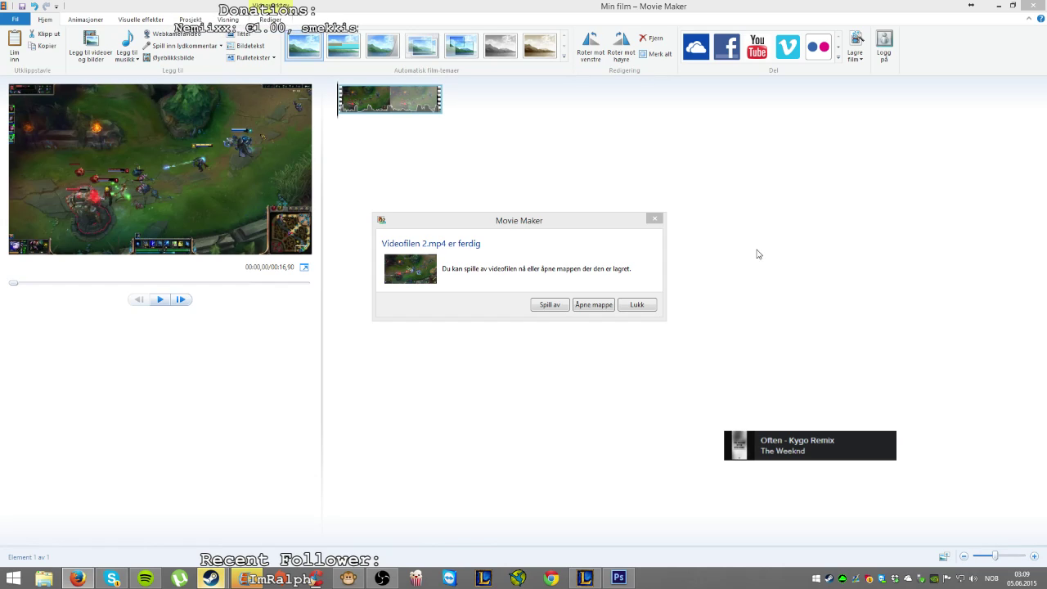
left_click(688, 303)
key("Return")
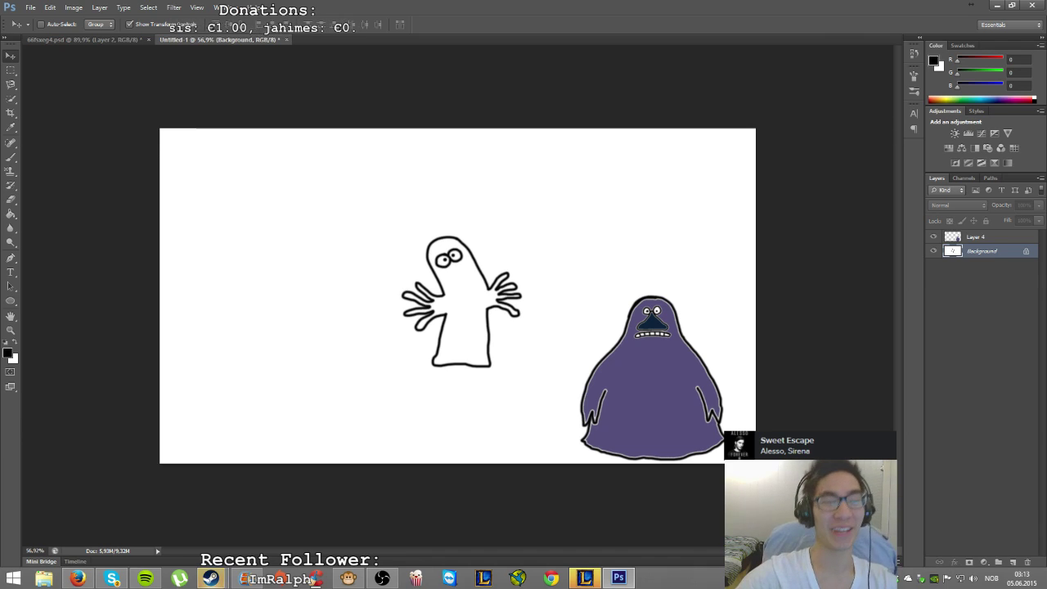
left_click(11, 158)
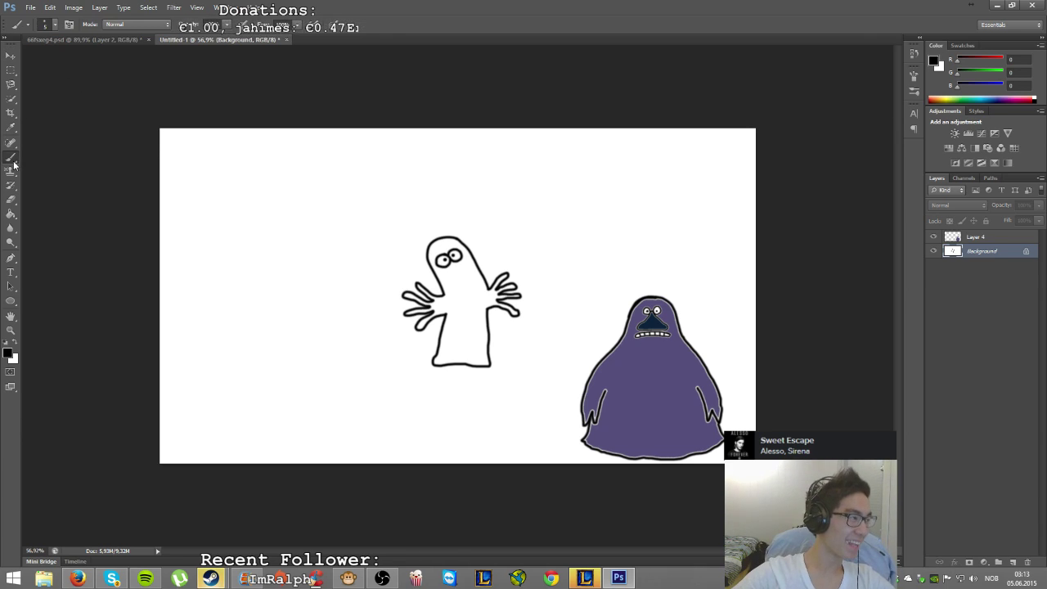
scroll(468, 326, "up", 3)
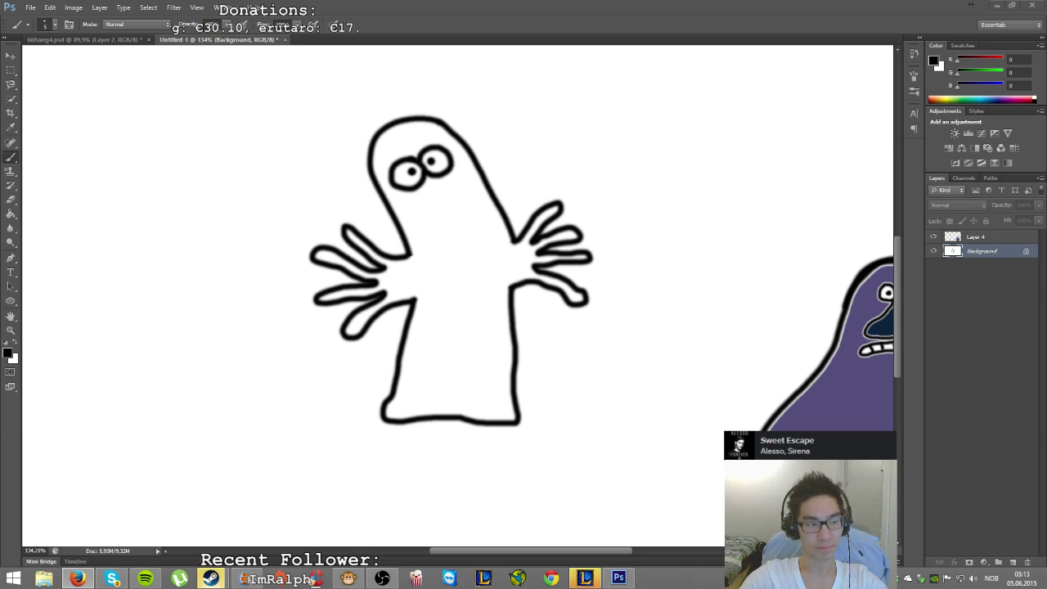
scroll(725, 269, "down", 4)
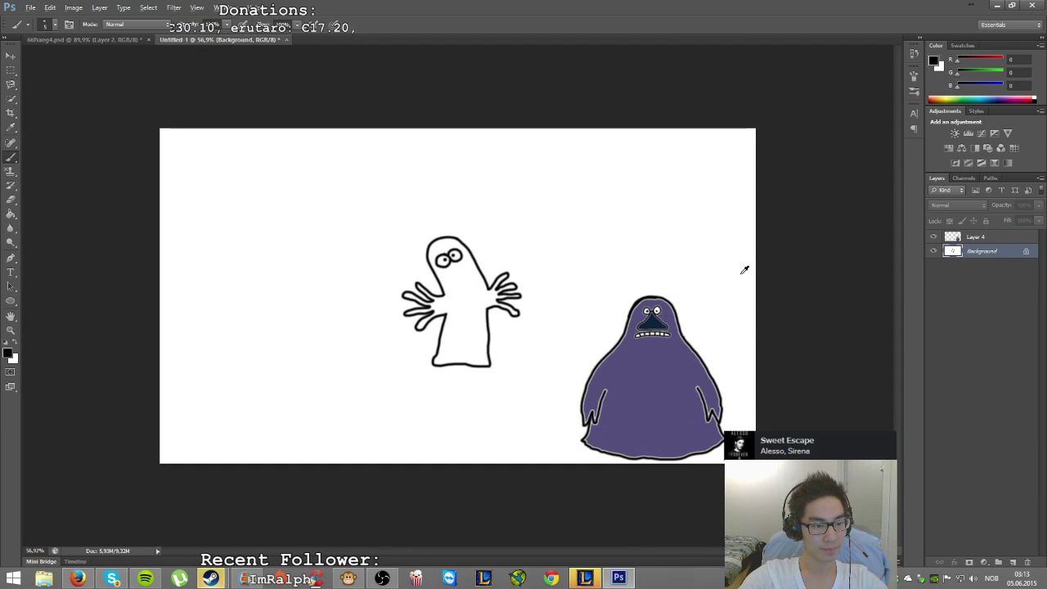
- Select the ghost on the Background with a rectangular marquee and put it on its own new layer
left_click(11, 70)
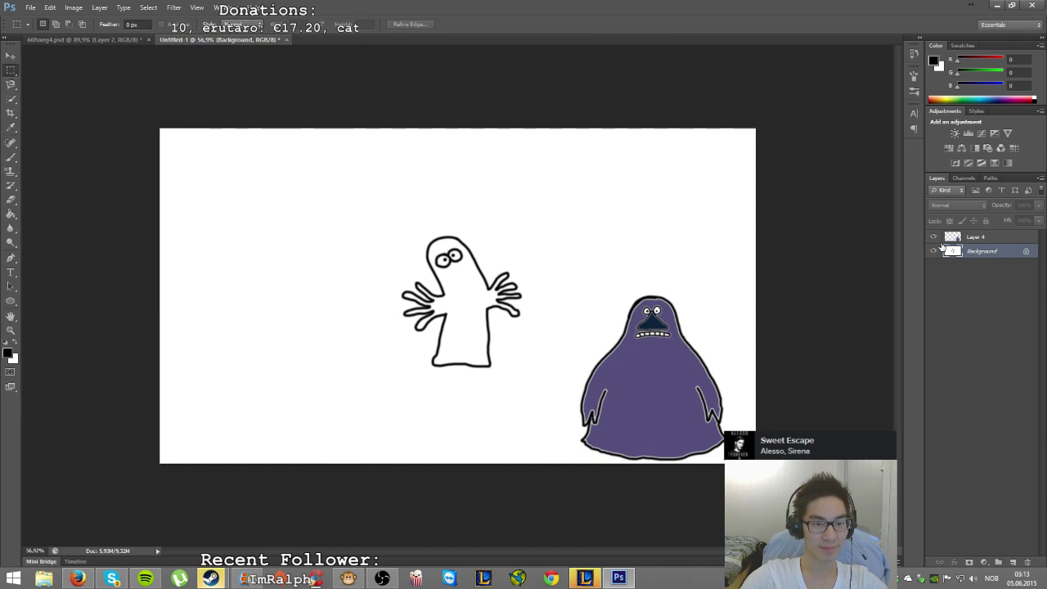
left_click(935, 237)
left_click(935, 237)
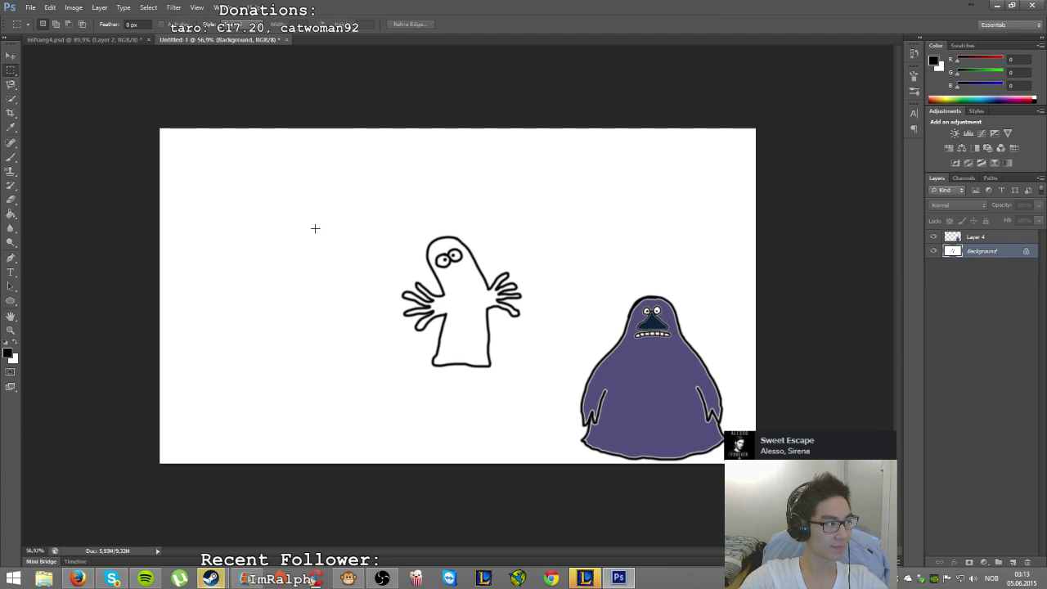
left_click_drag(365, 211, 536, 390)
right_click(503, 365)
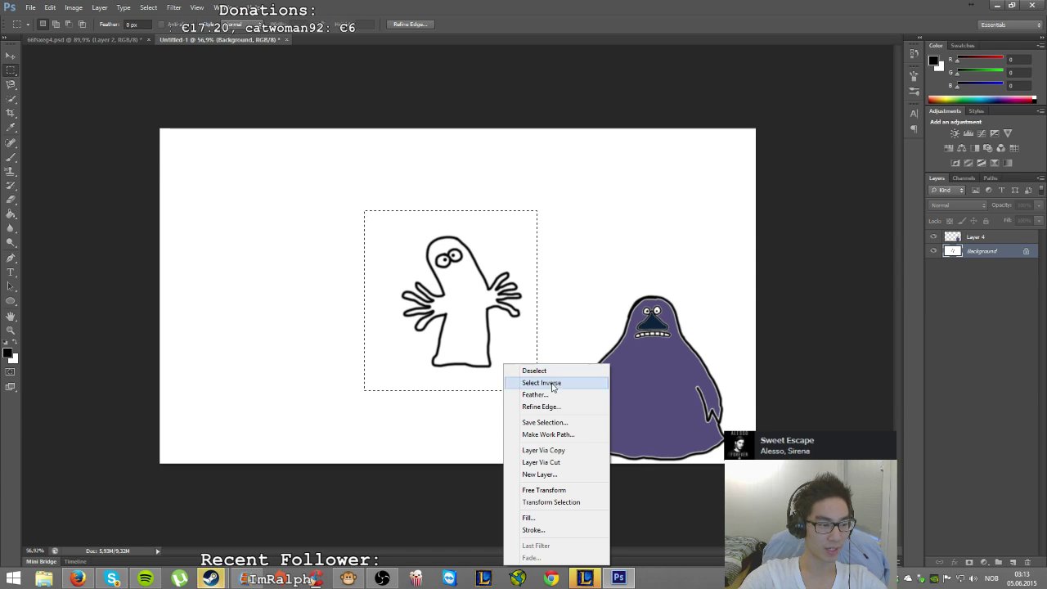
left_click(562, 451)
- Toggle Layer 4's visibility, hide the Background and examine the purple creature's edges and face against transparency
left_click(934, 237)
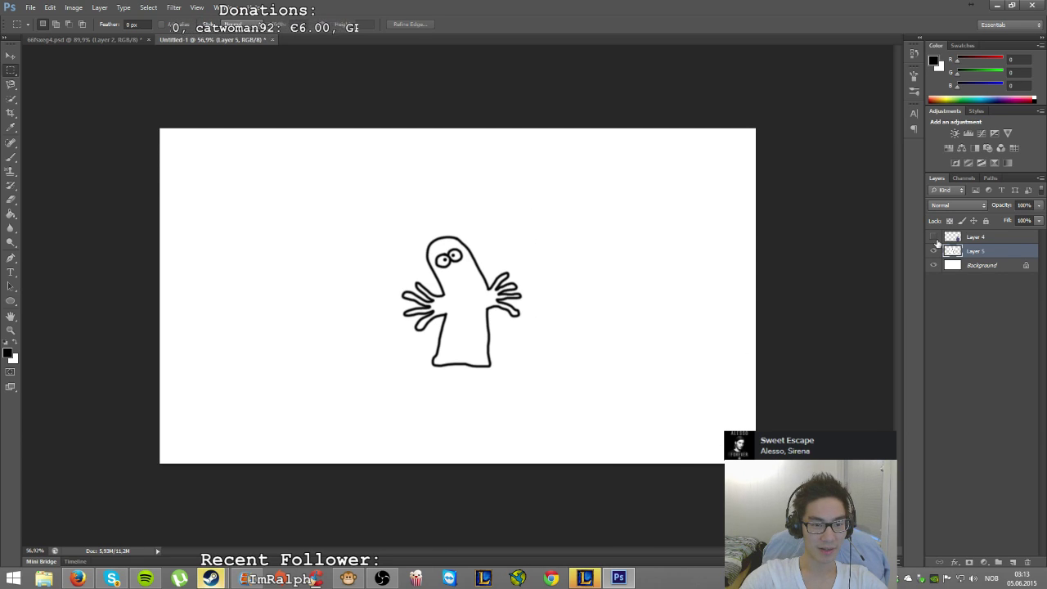
left_click(934, 237)
left_click(936, 266)
left_click(949, 266)
right_click(949, 268)
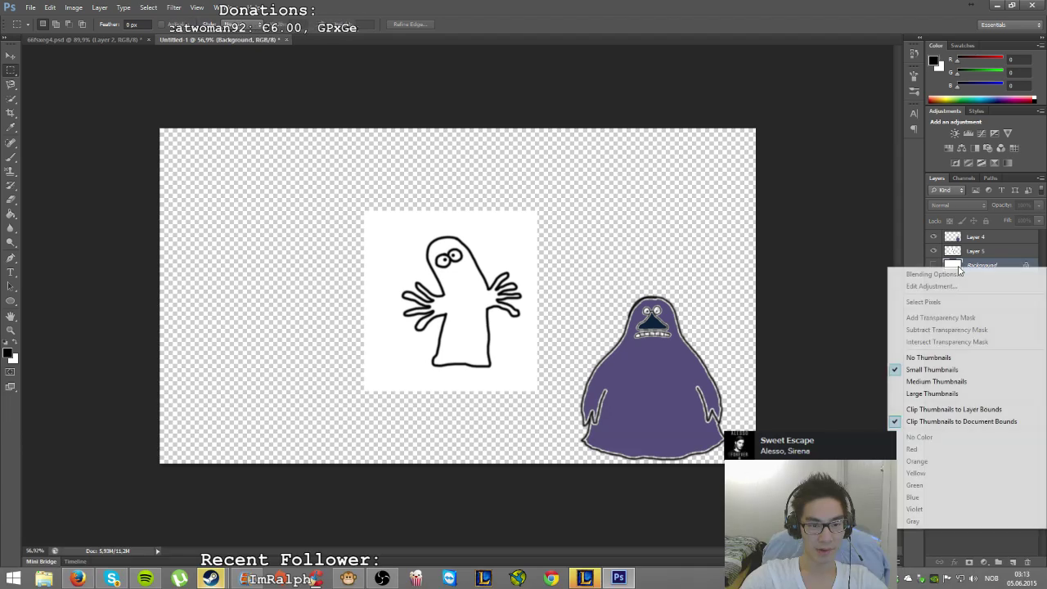
left_click(839, 380)
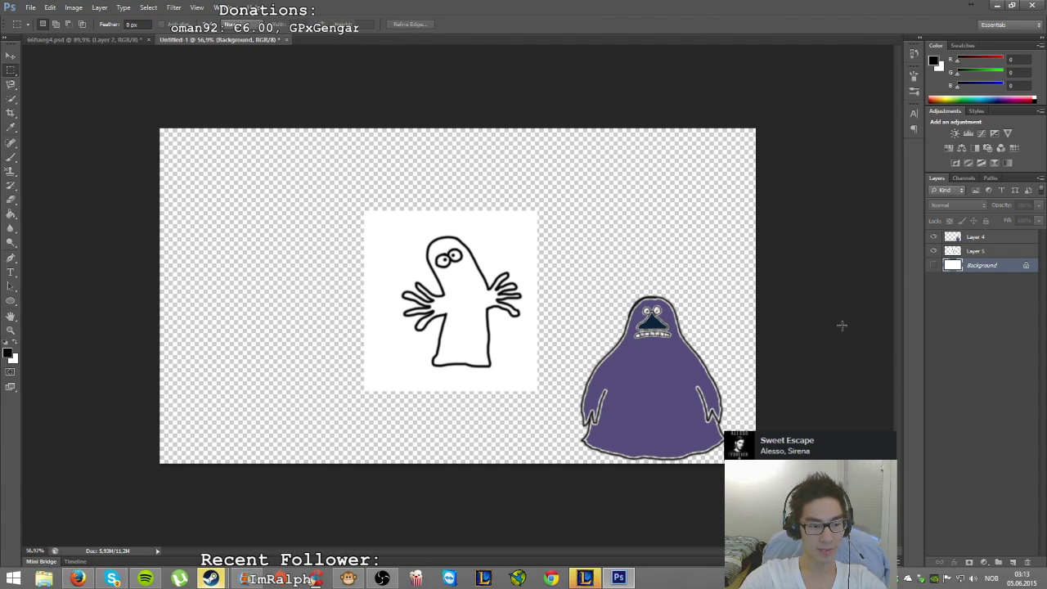
scroll(744, 349, "up", 4)
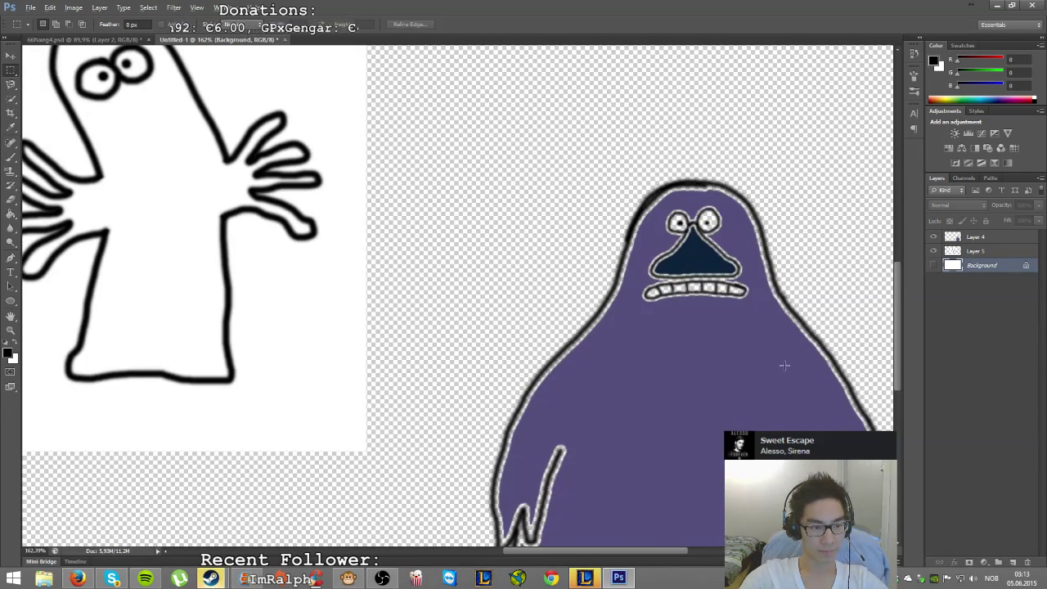
scroll(818, 360, "up", 3)
scroll(727, 323, "down", 2)
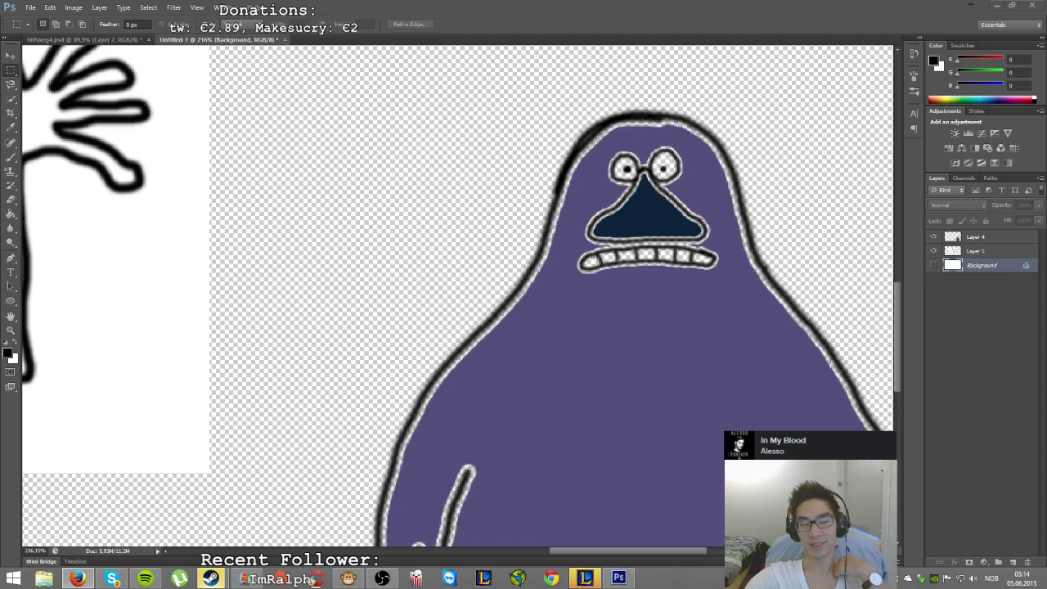
- Show the Background again and check both characters against white
left_click(933, 265)
scroll(808, 242, "down", 4)
scroll(832, 243, "up", 2)
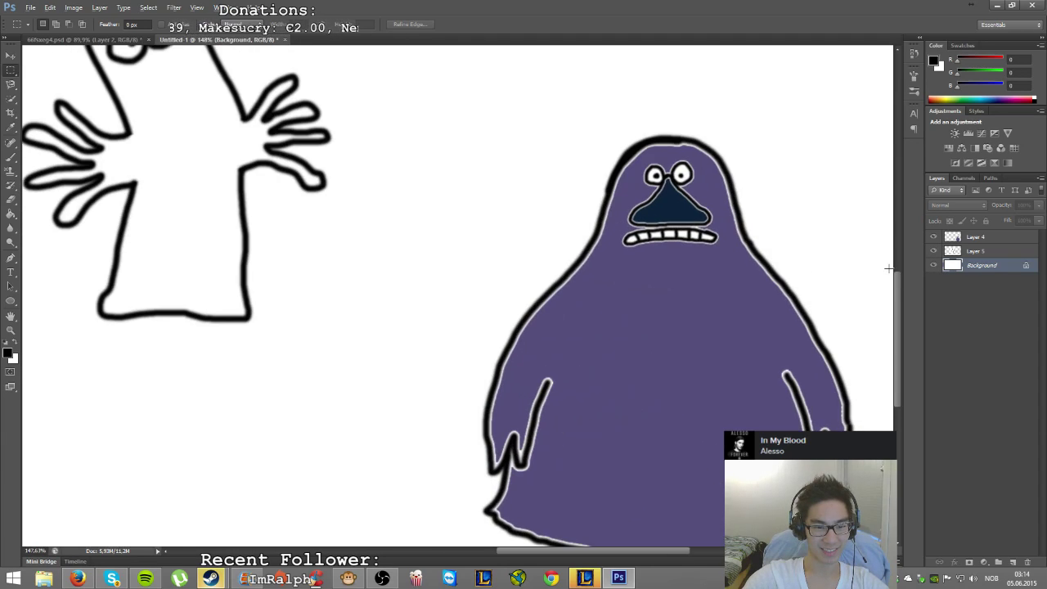
scroll(832, 267, "down", 1)
scroll(832, 267, "down", 2)
- Try pasting the ghost crowd reference picture as a new layer, and delete the pasted layer
key("alt")
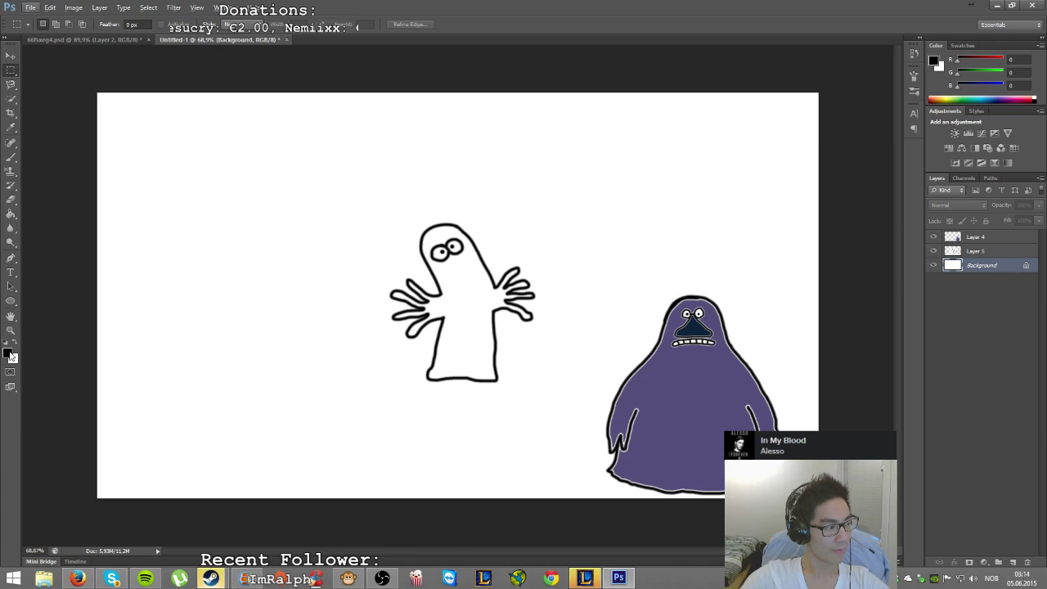
key("alt+Tab")
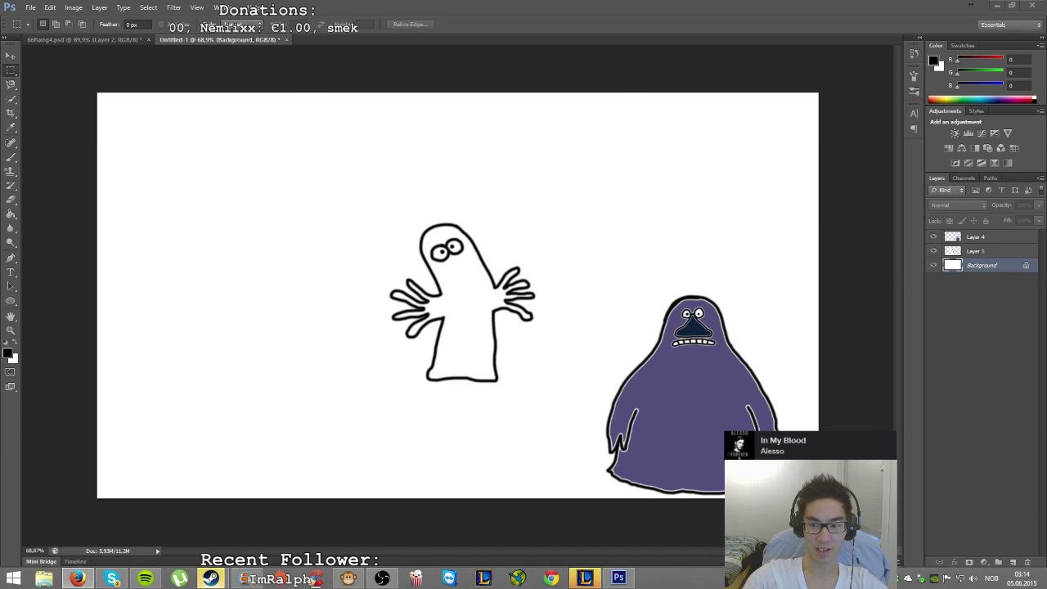
key("ctrl+v")
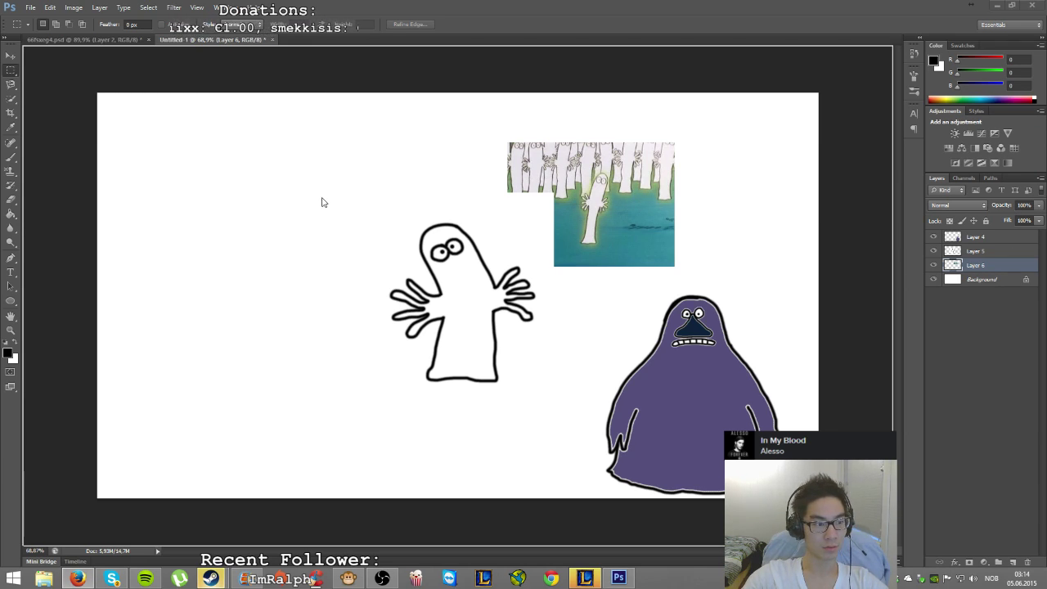
key("ctrl+v")
key("ctrl+z")
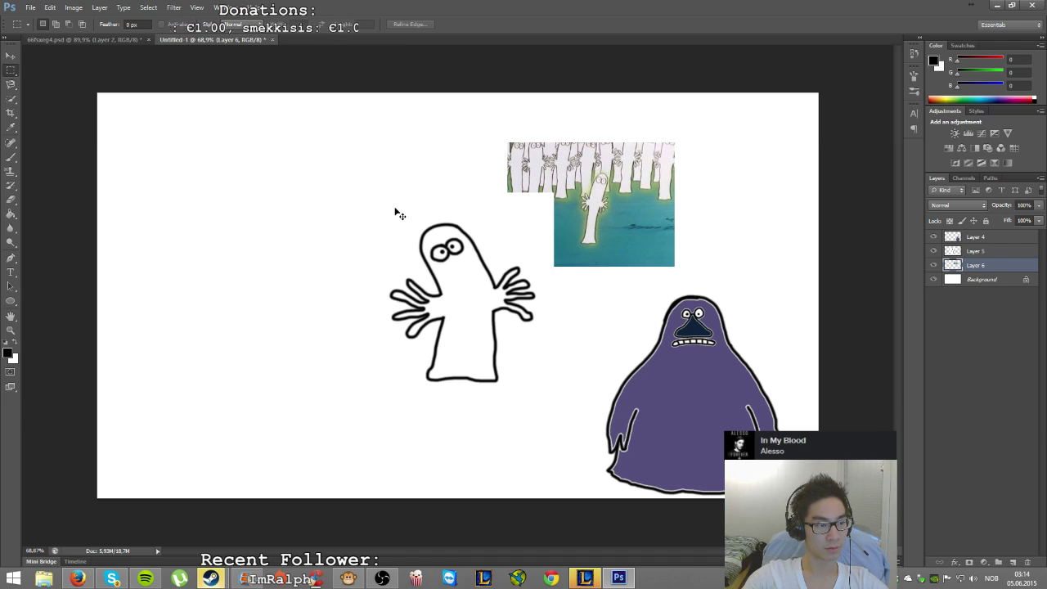
key("ctrl+v")
key("ctrl+z")
key("Delete")
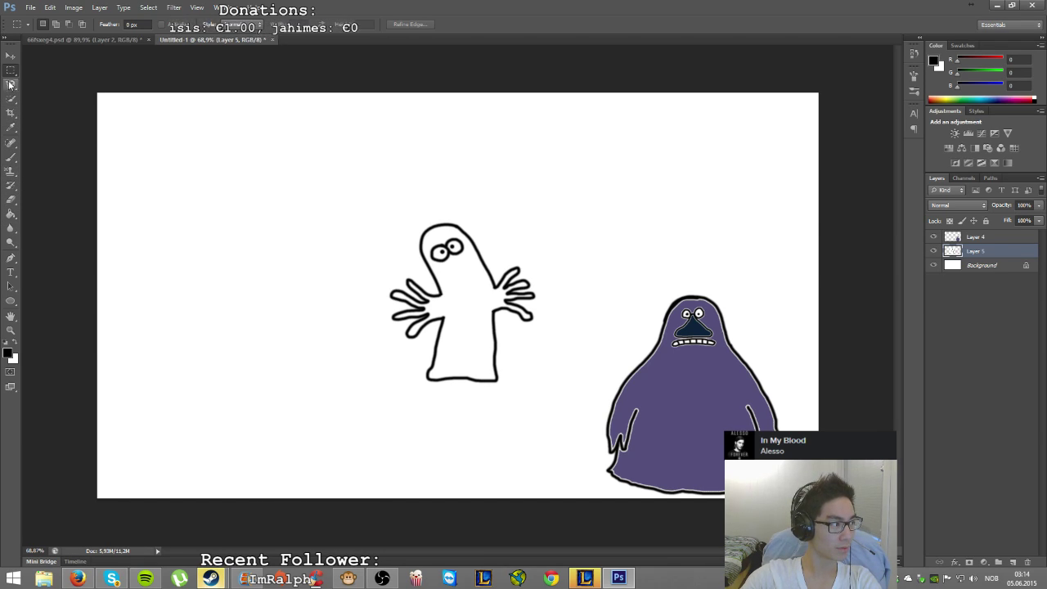
- Remove the white area around the ghost on Layer 5 with the Magic Wand, hide the Background and deselect
left_click(12, 158)
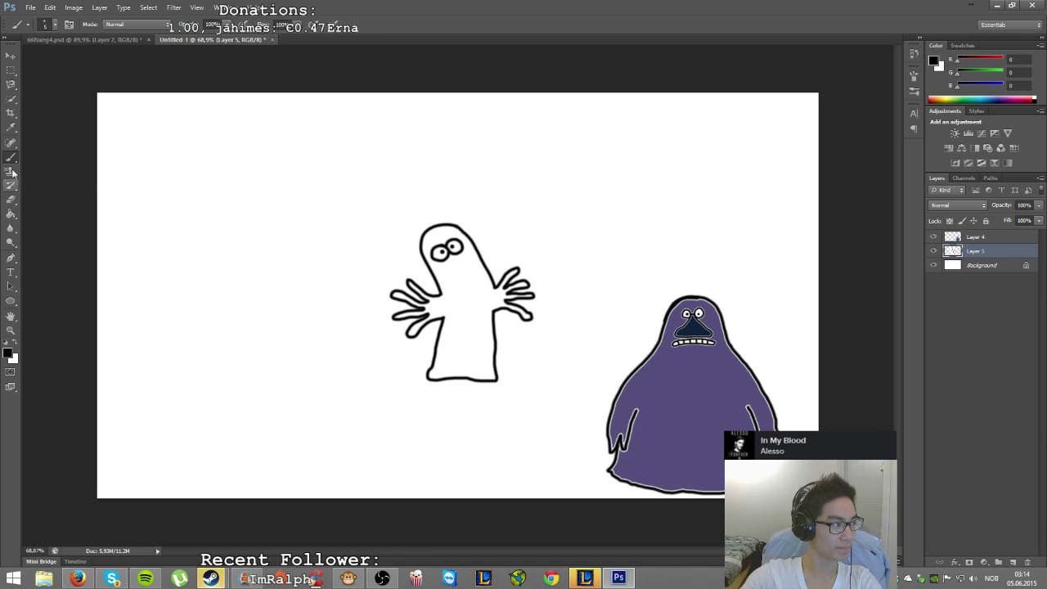
left_click(12, 101)
left_click_drag(13, 101, 49, 112)
left_click(485, 229)
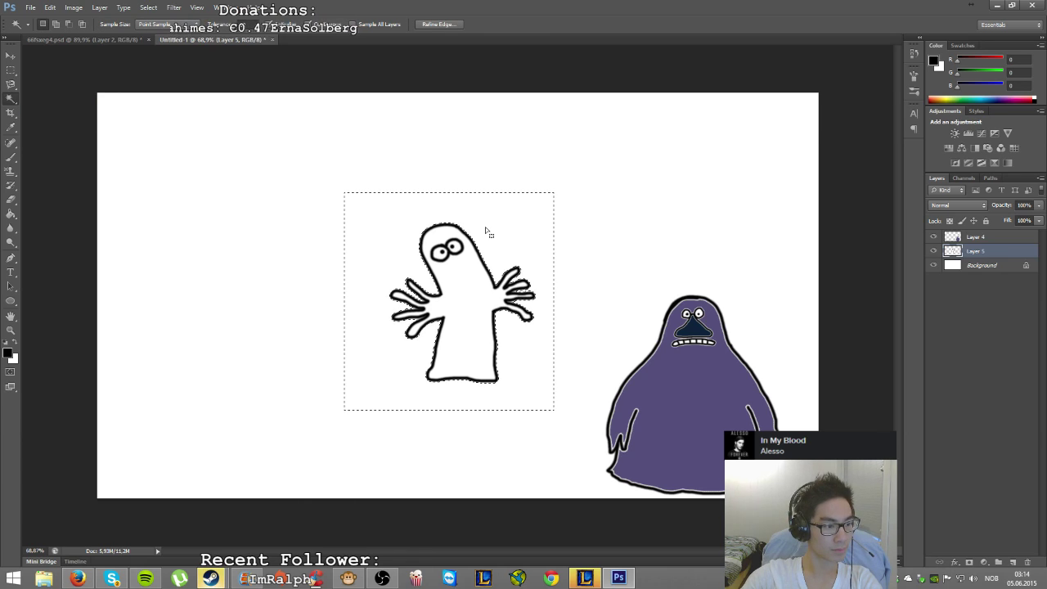
left_click(934, 265)
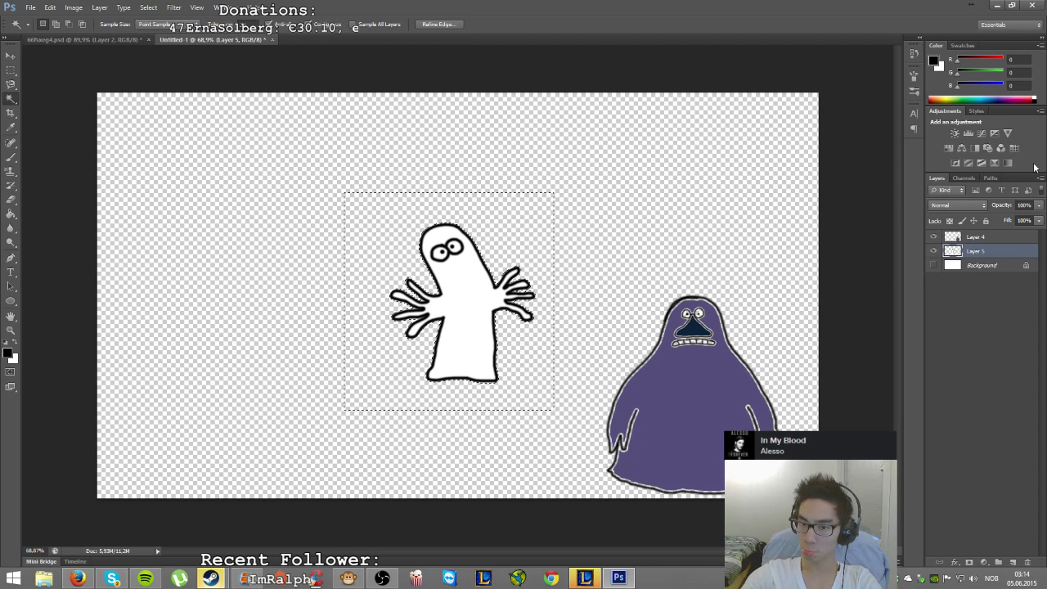
key("ctrl+d")
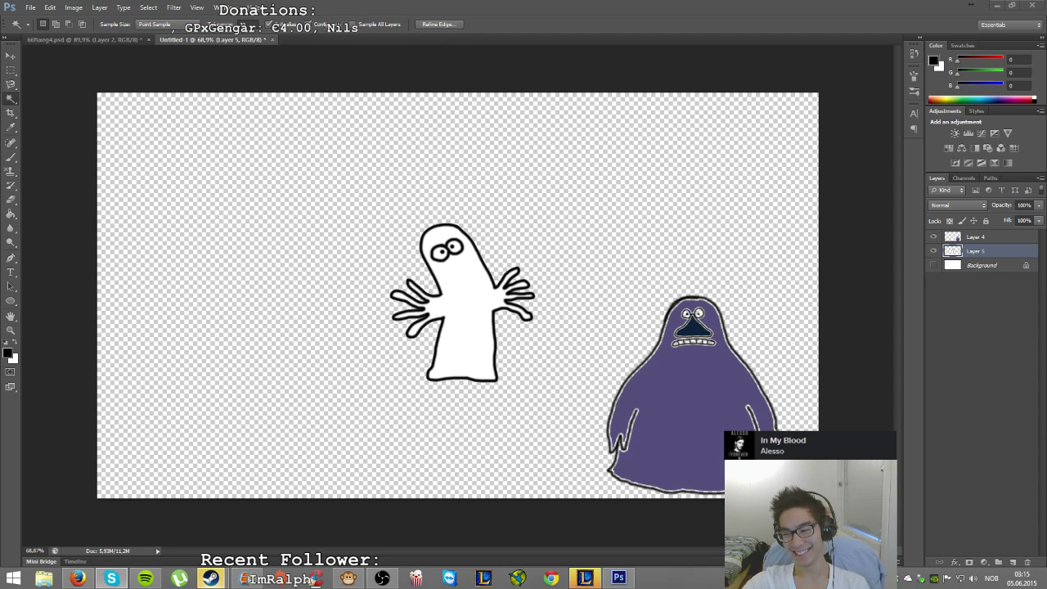
- Switch to the League of Legends client, read the open friend chat and return to Photoshop
key("alt+Tab")
left_click(228, 473)
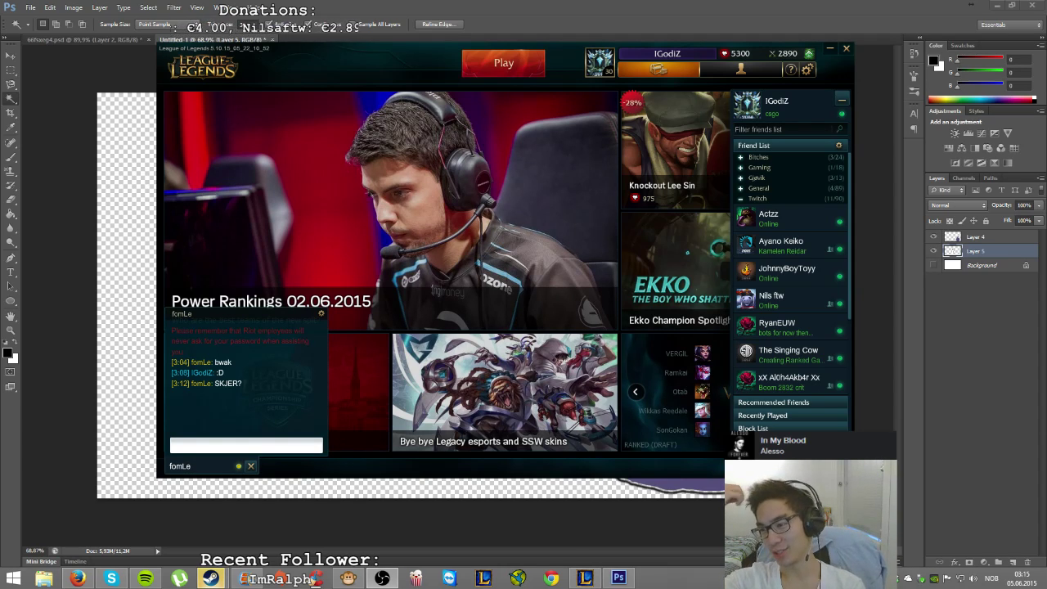
key("alt+Tab")
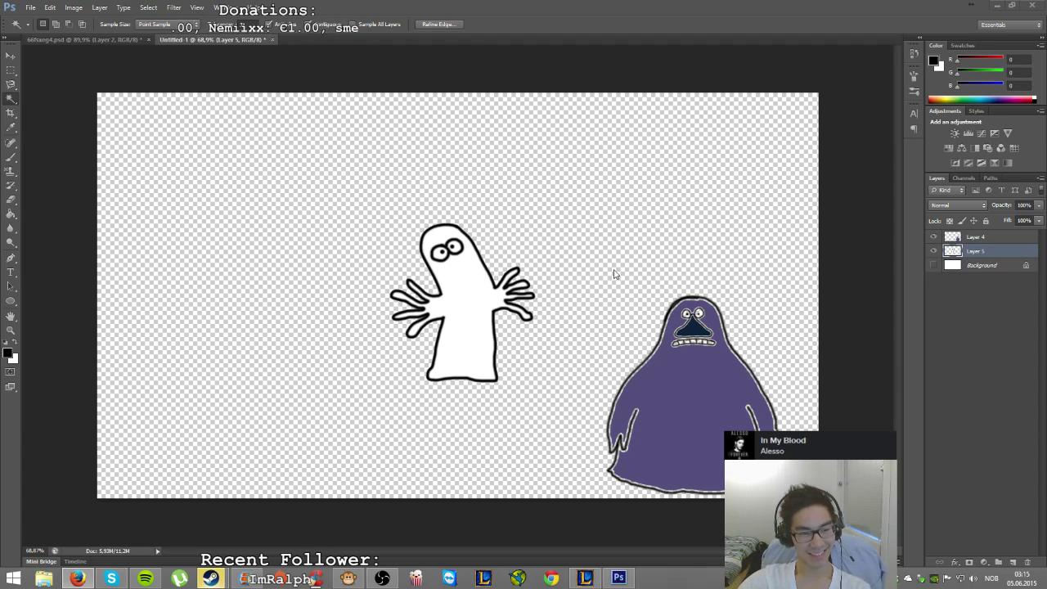
- Show the Background layer and clear the selection around the ghost
left_click(625, 297)
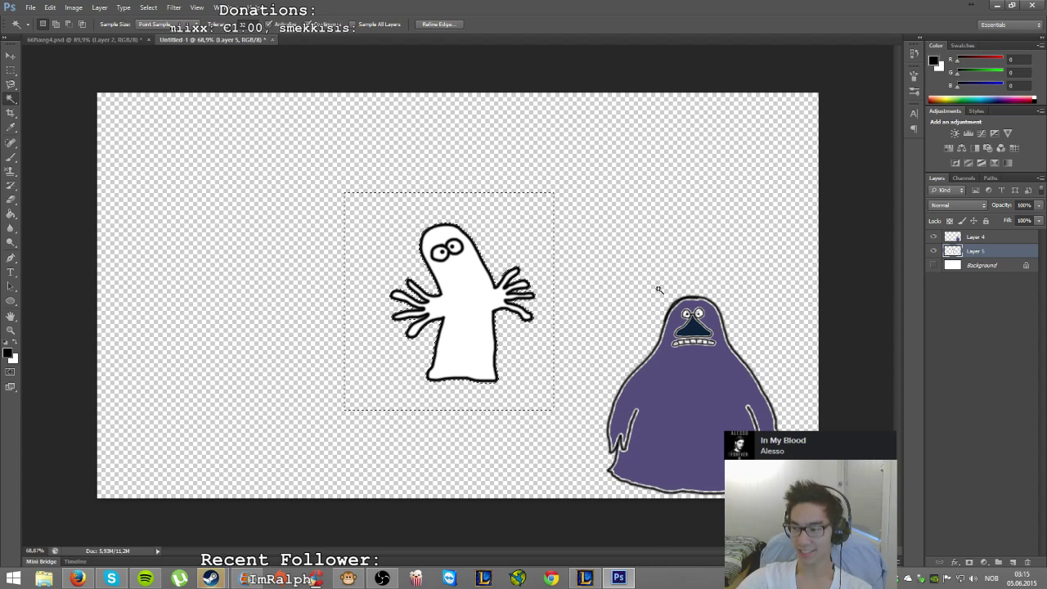
left_click(934, 266)
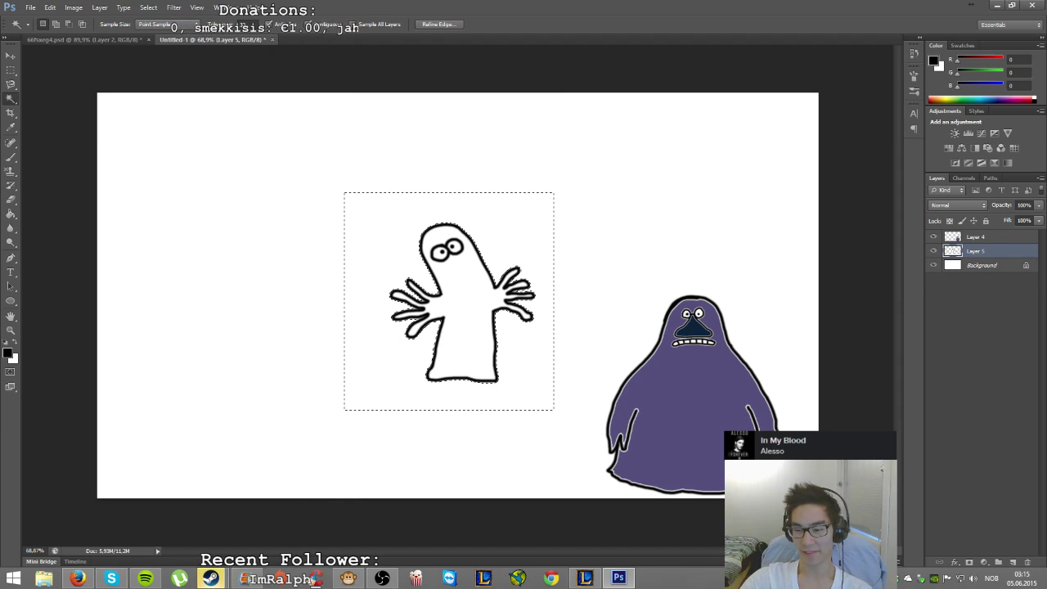
key("ctrl+d")
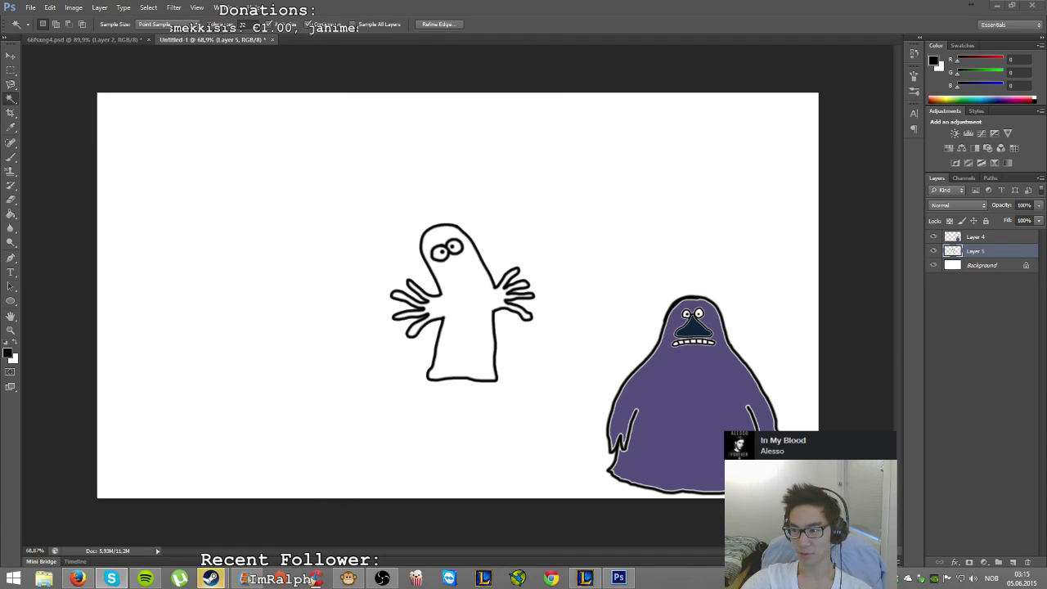